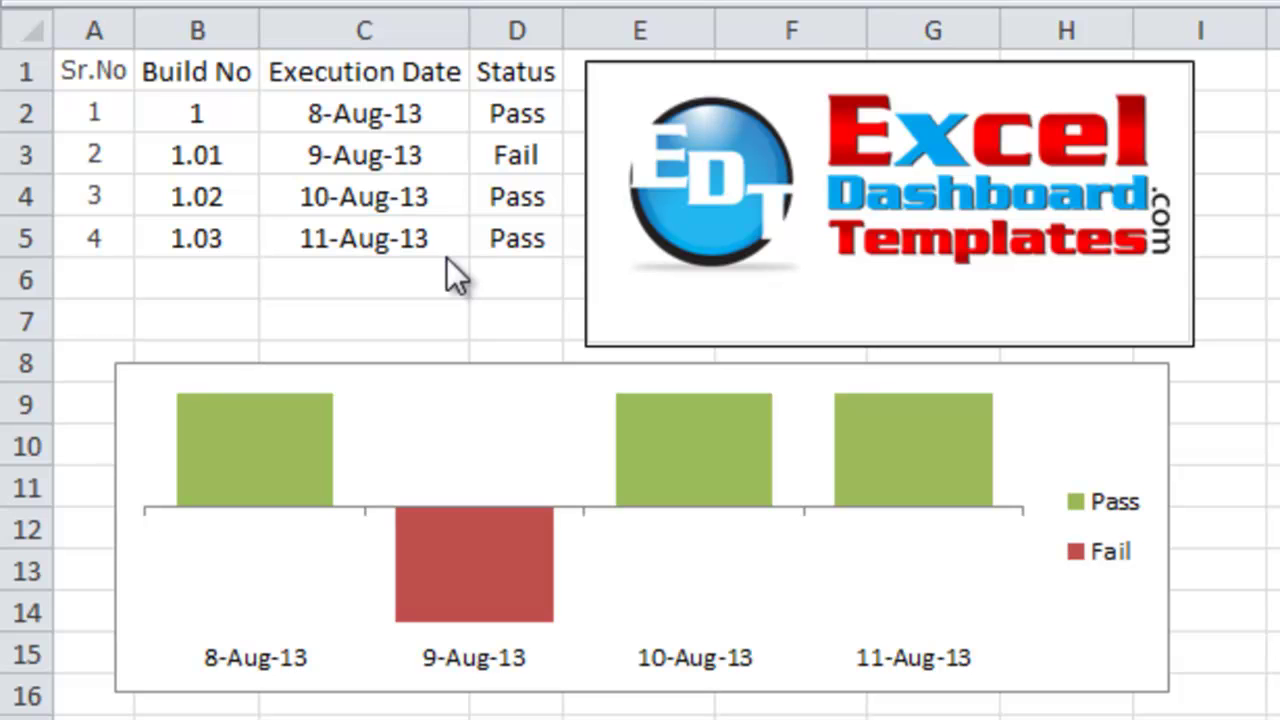
Examine the build status table and the finished pass/fail column chart, comparing the dates and statuses with the bars
key(ctrl+Home)
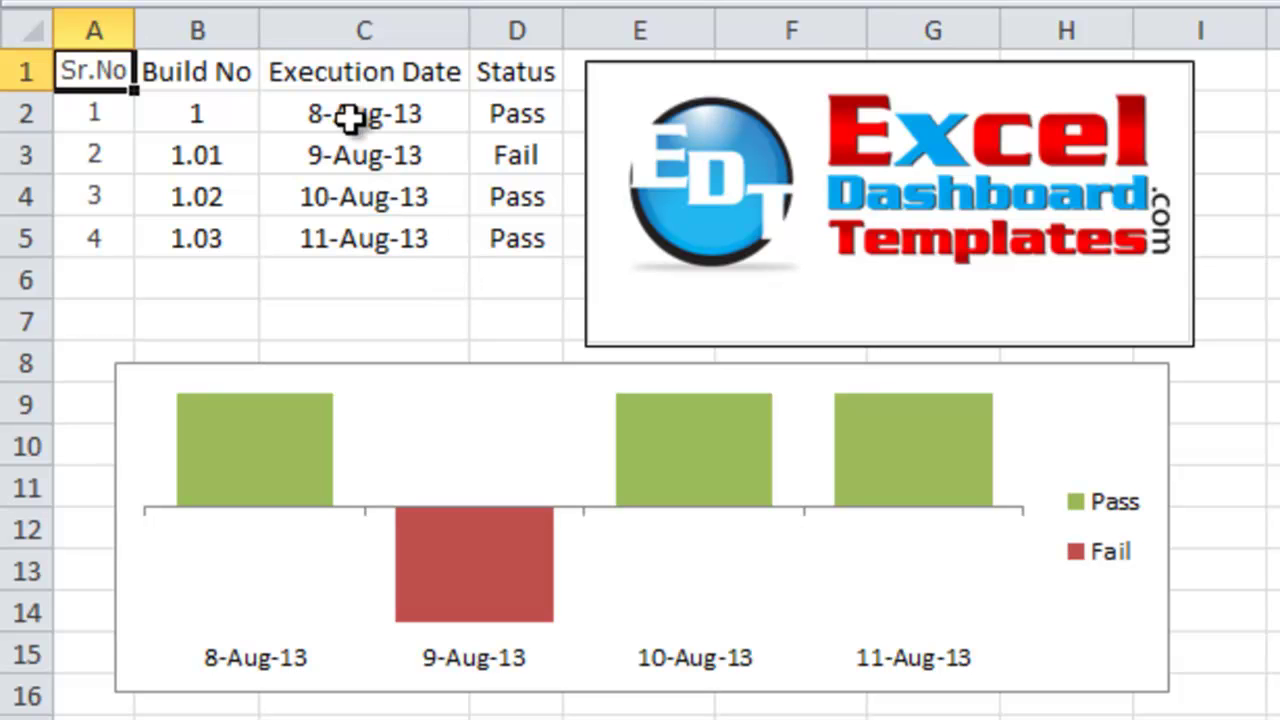
drag(100, 72, 497, 257)
click(484, 250)
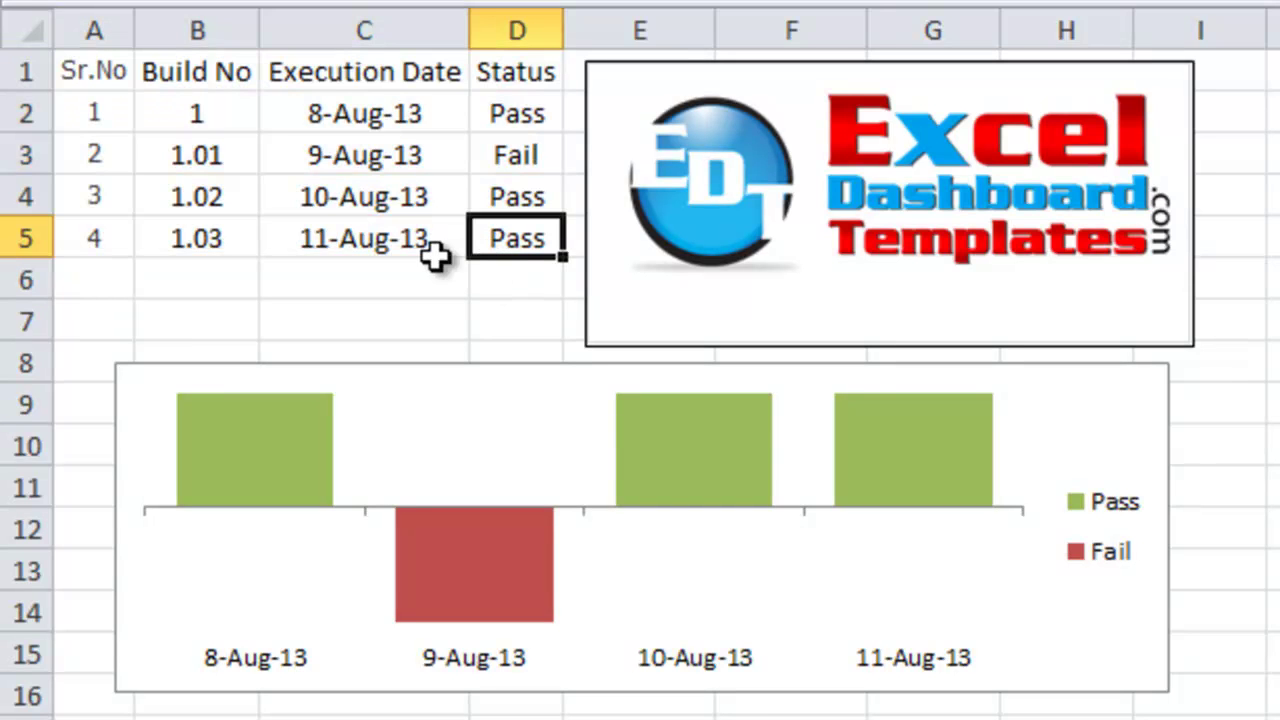
drag(519, 97, 514, 240)
click(363, 100)
drag(363, 100, 363, 240)
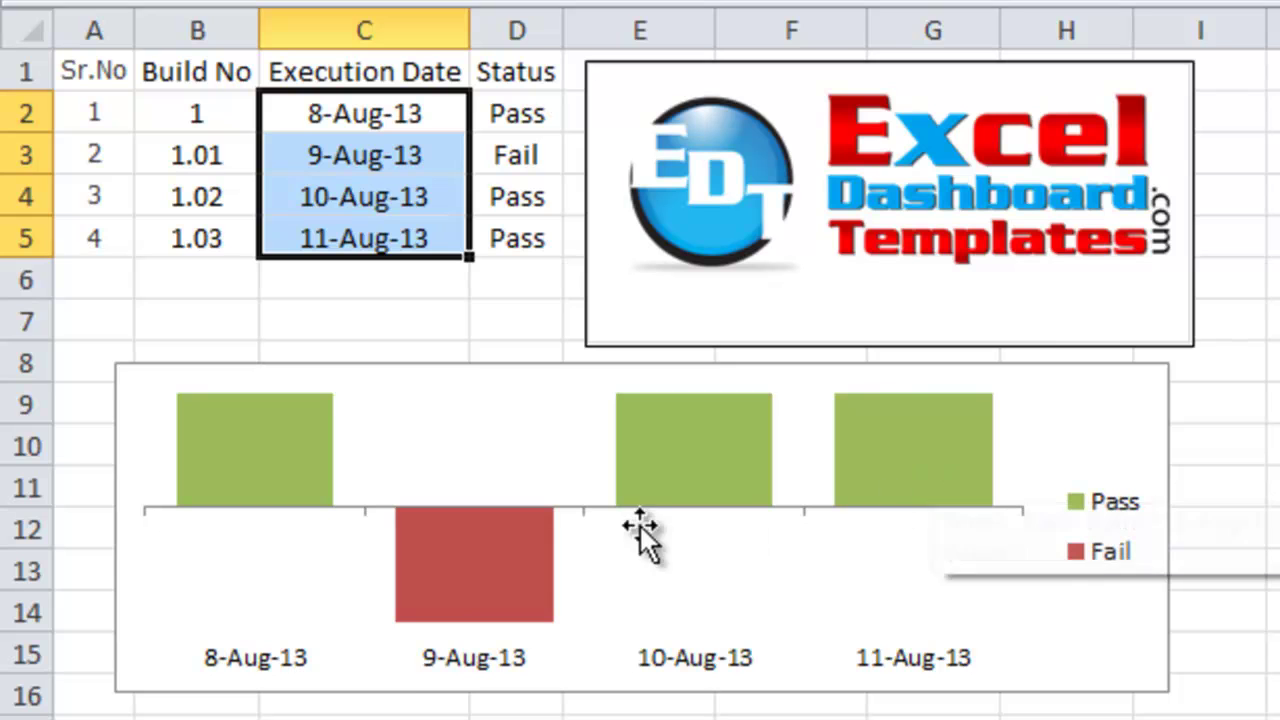
mouse_move(496, 601)
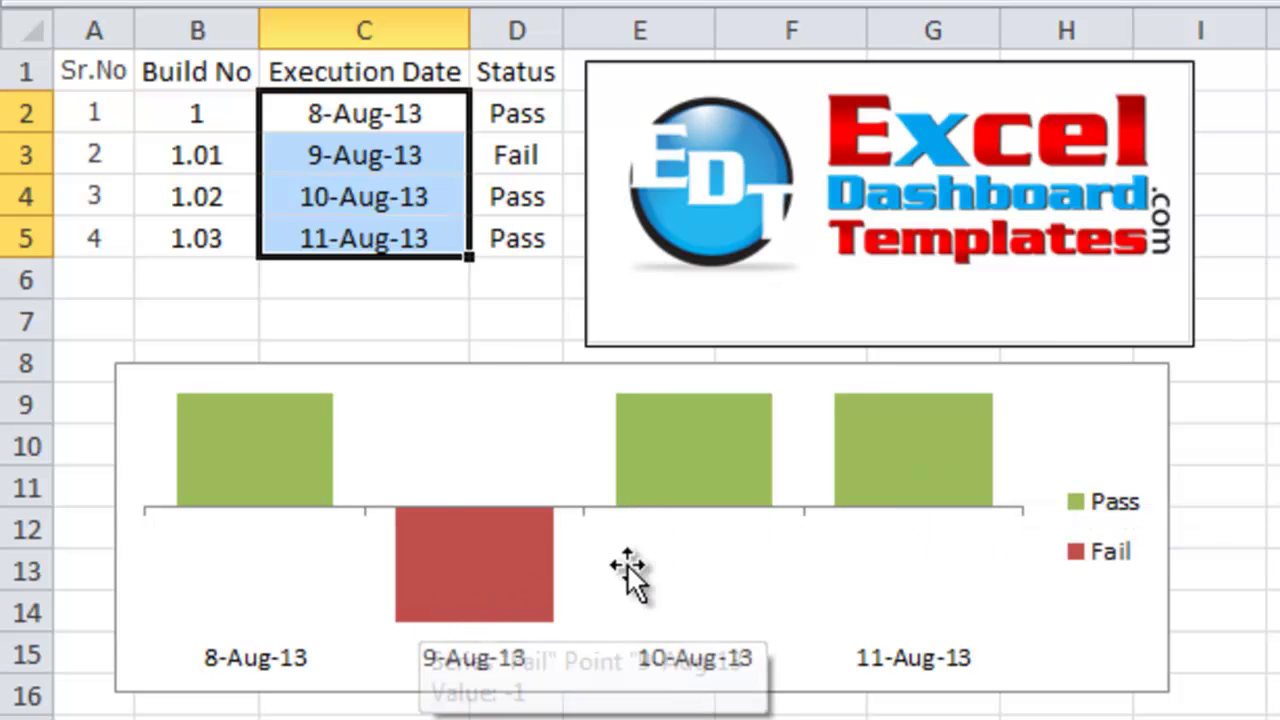
mouse_move(297, 437)
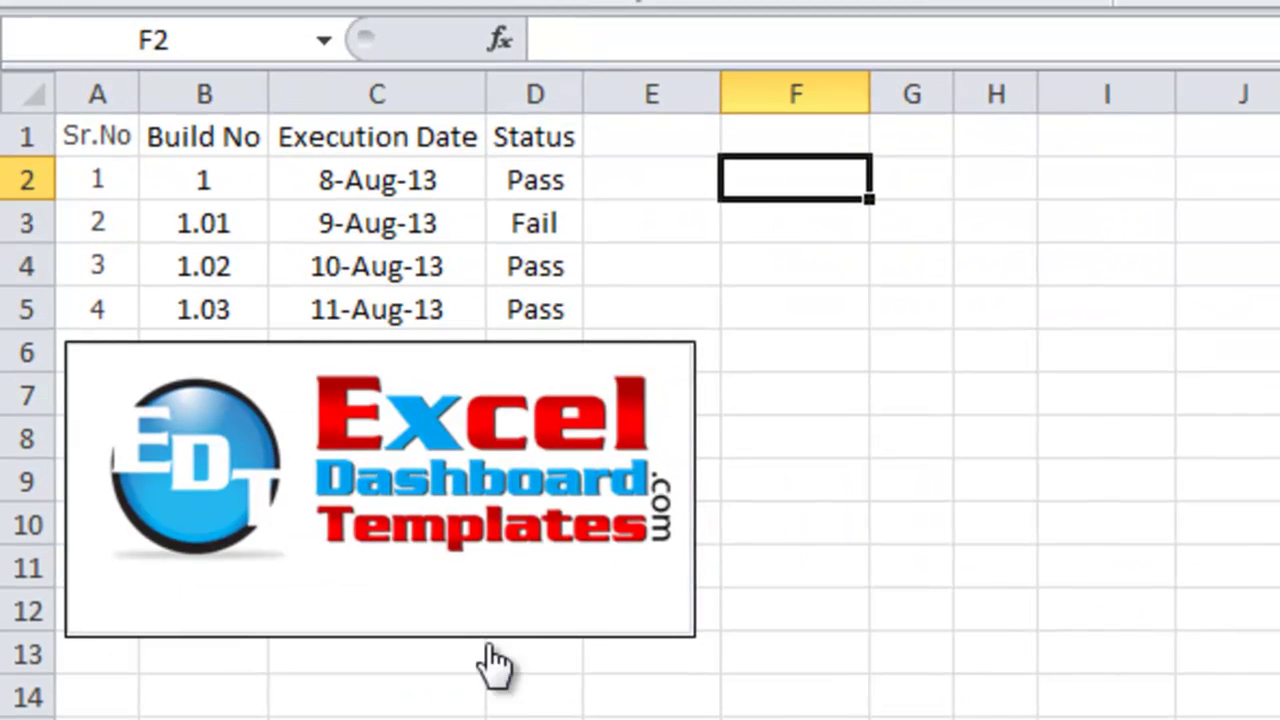
Enter the formula =C2 in cell F2 to bring in the first execution date
click(543, 226)
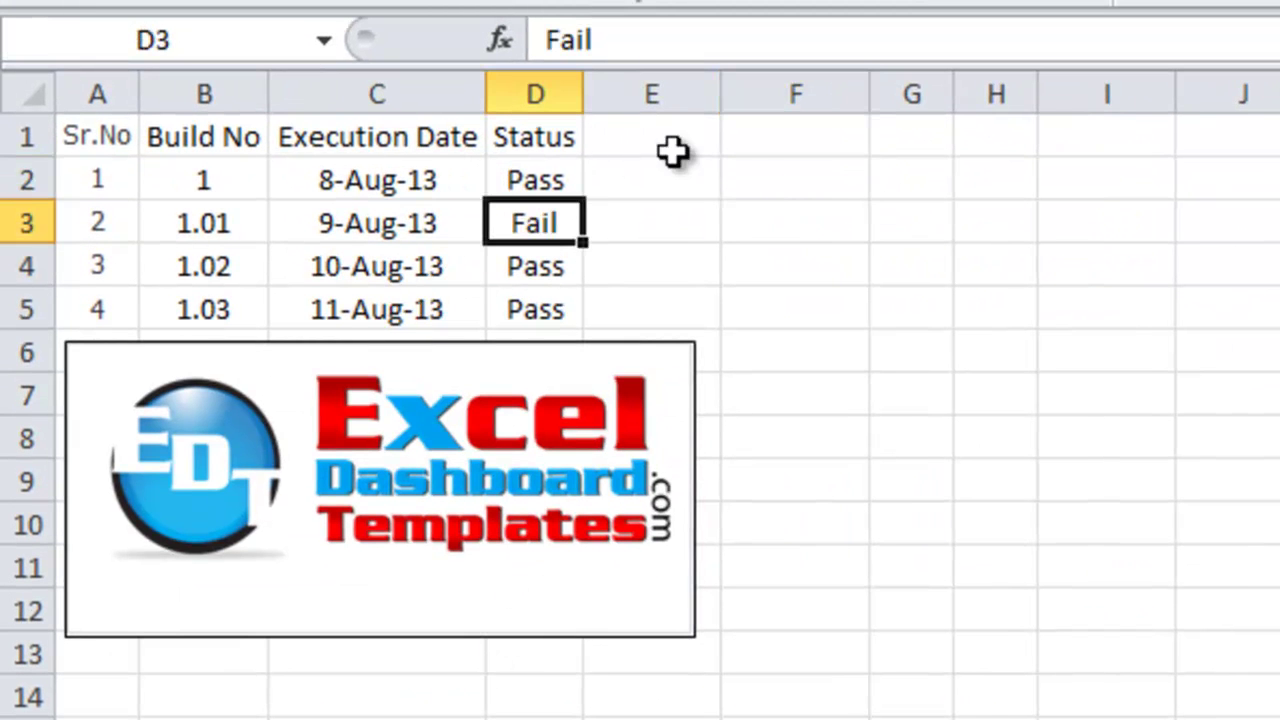
click(746, 168)
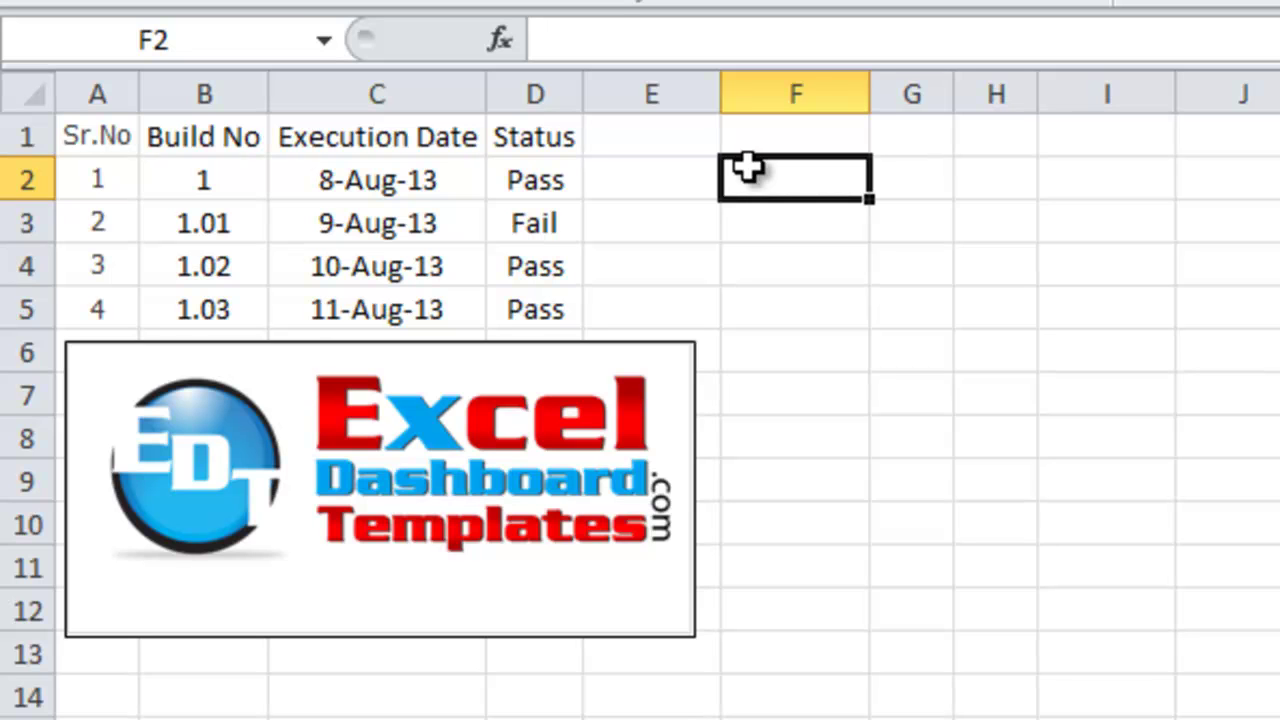
text(=)
key(Left)
key(Left)
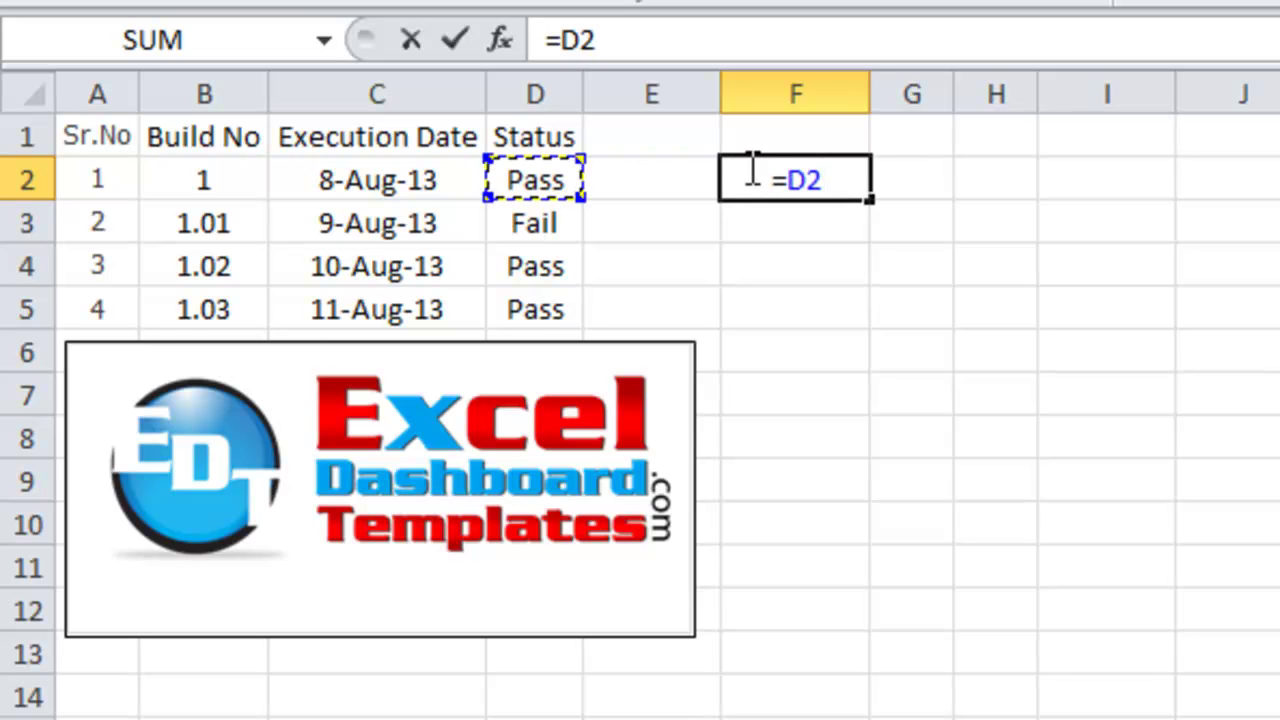
key(Left)
key(Return)
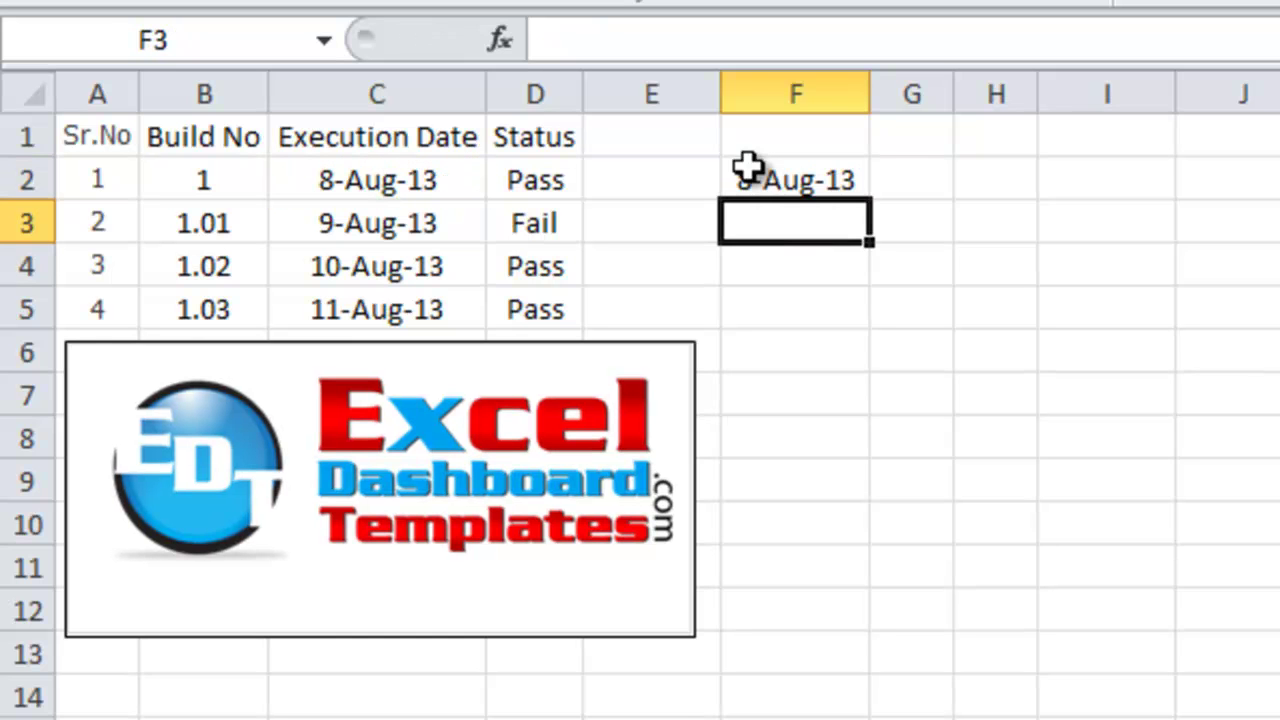
Enter the column headers Pass in G1 and Fail in H1
key(Up)
key(Right)
key(Up)
text(Pass)
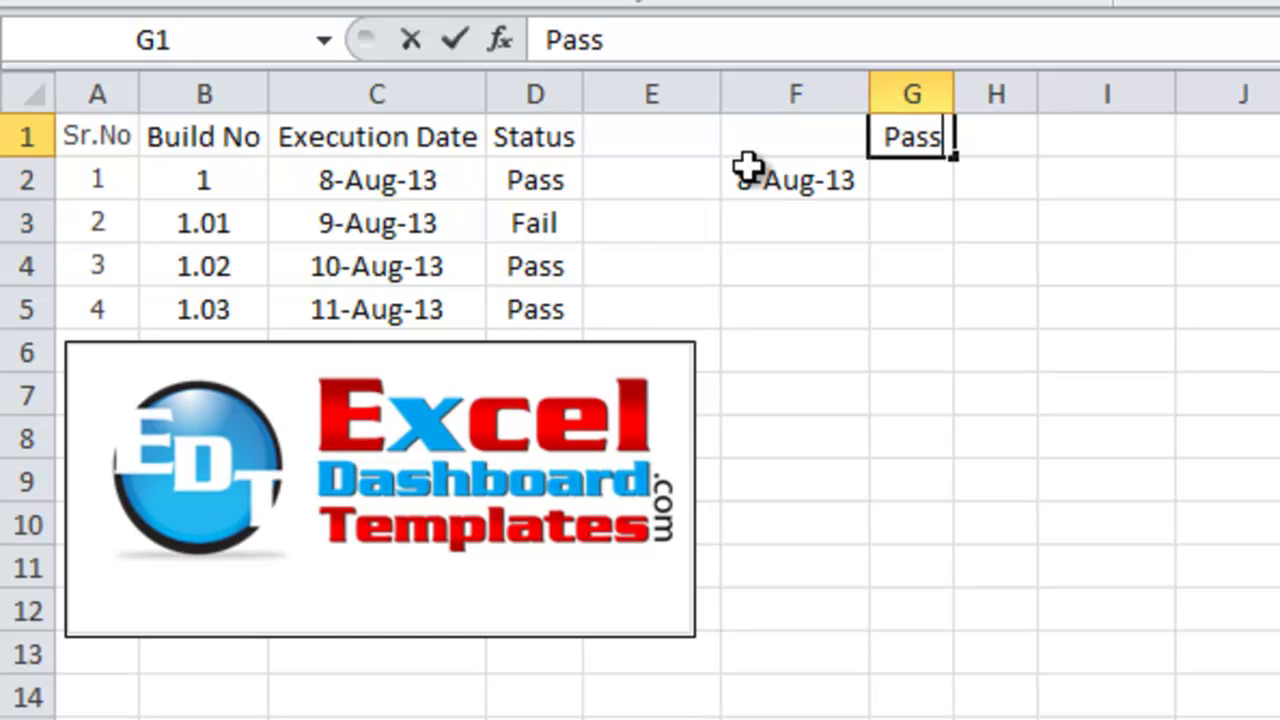
key(Return)
key(Up)
key(Right)
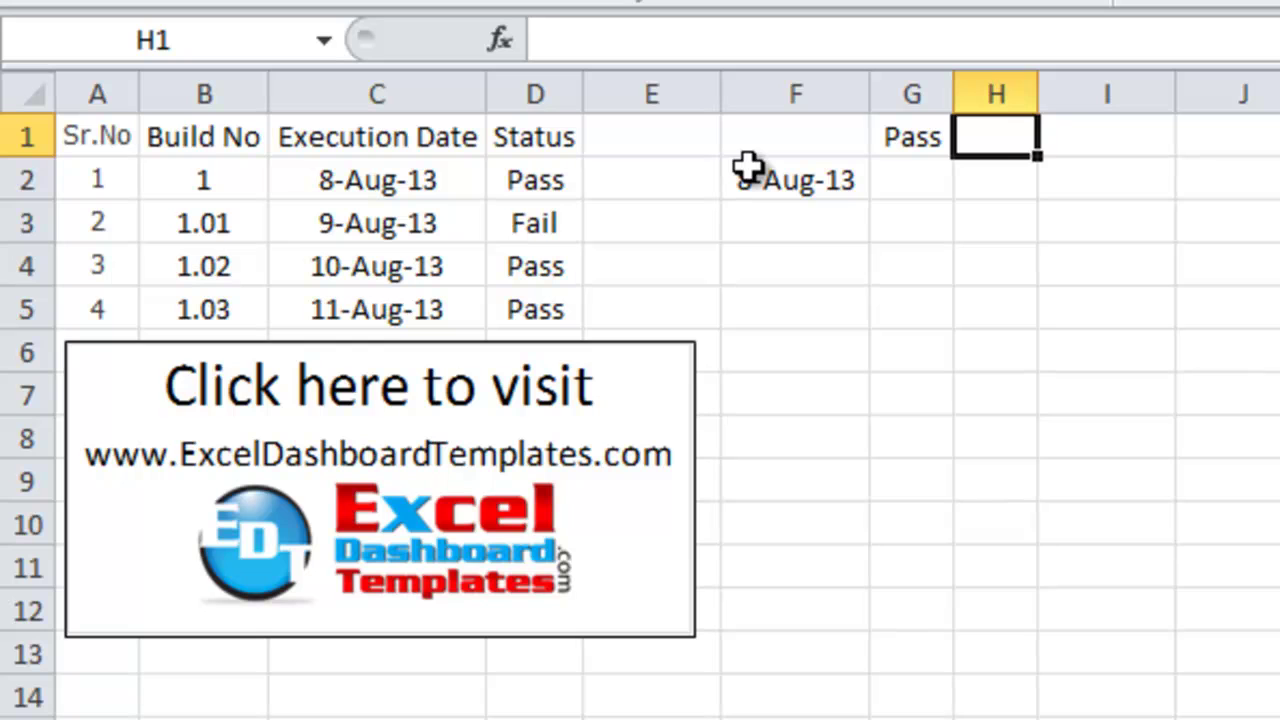
text(Fail)
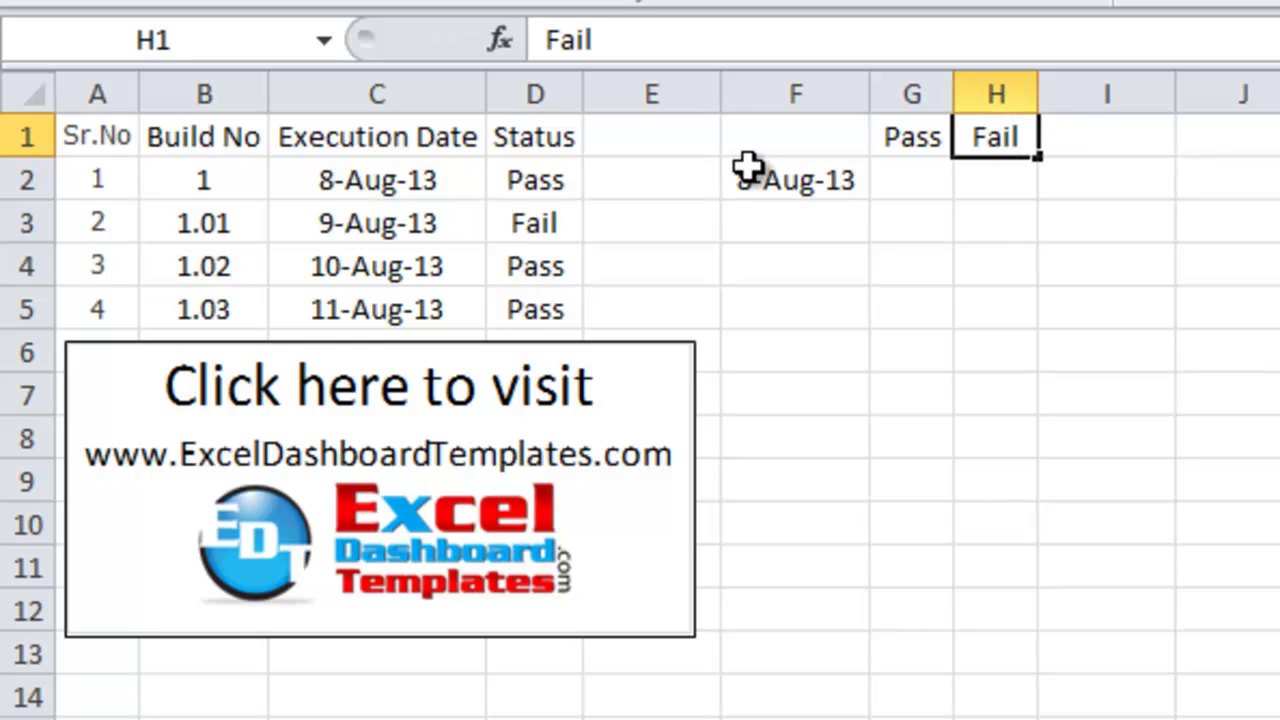
key(Return)
Enter the formula =IF(D2="Pass",1,NA()) in cell G2 under the Pass header
key(Left)
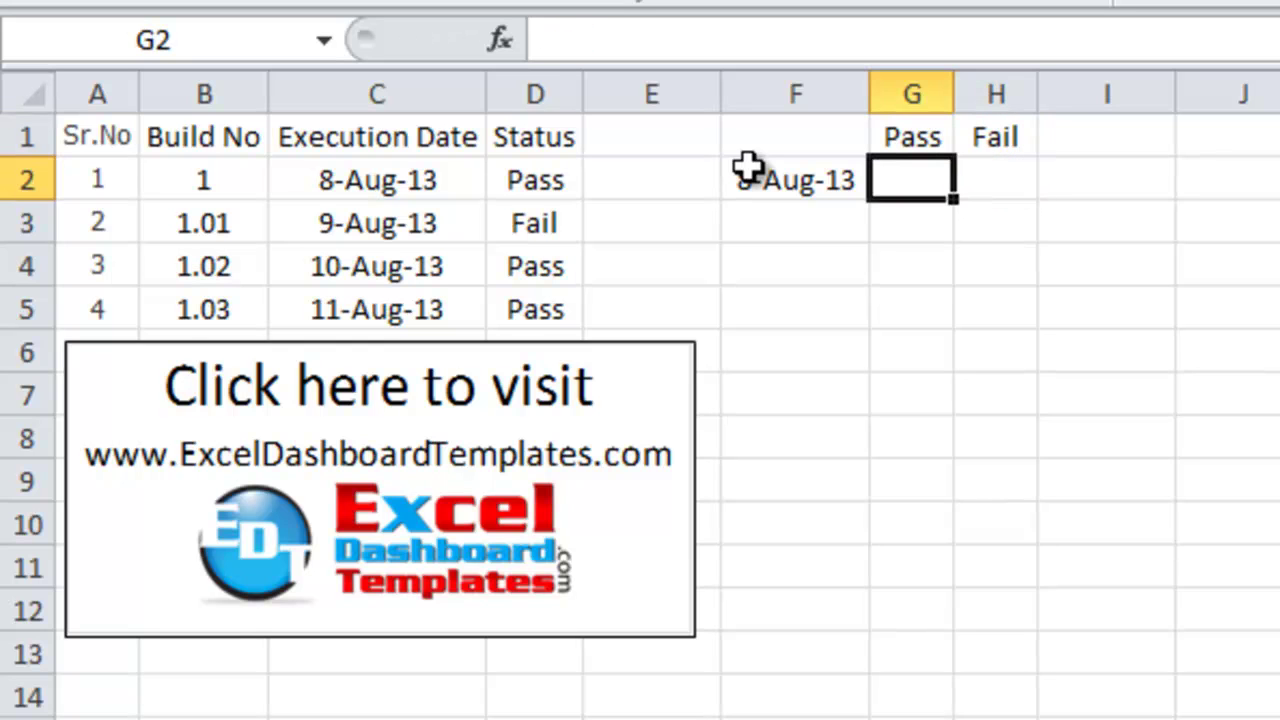
text(=)
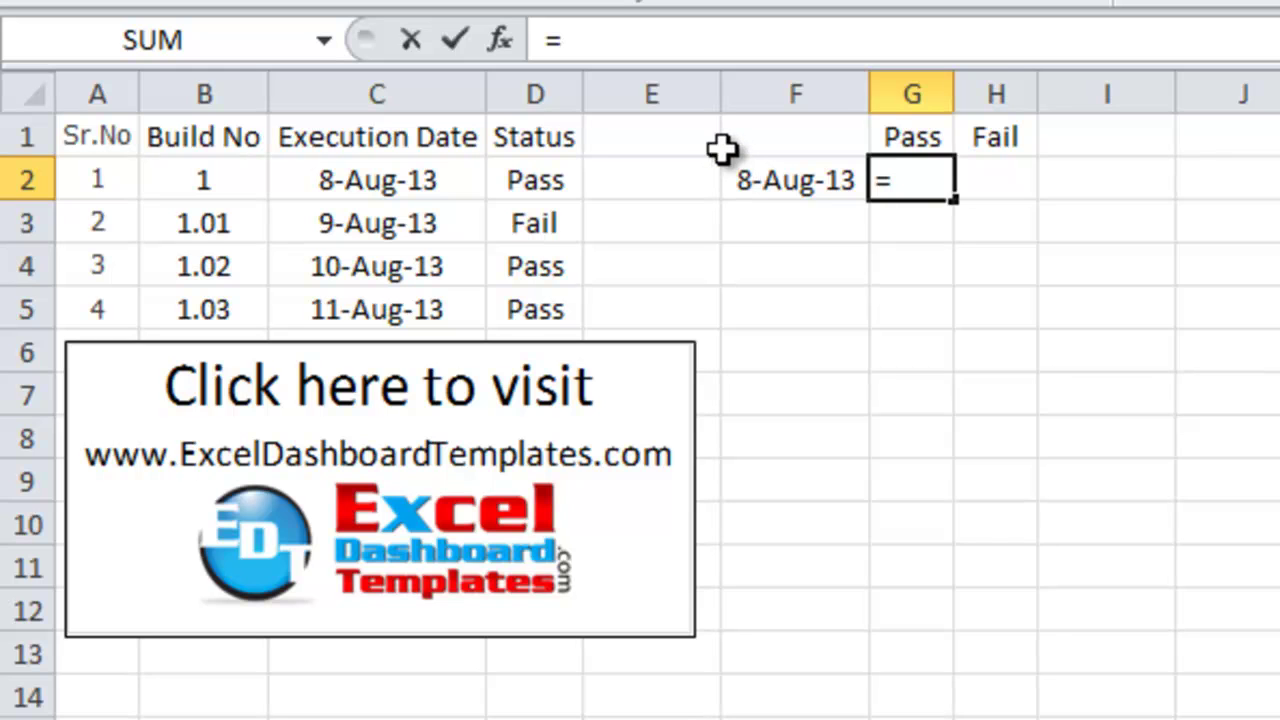
text(if)
key(Tab)
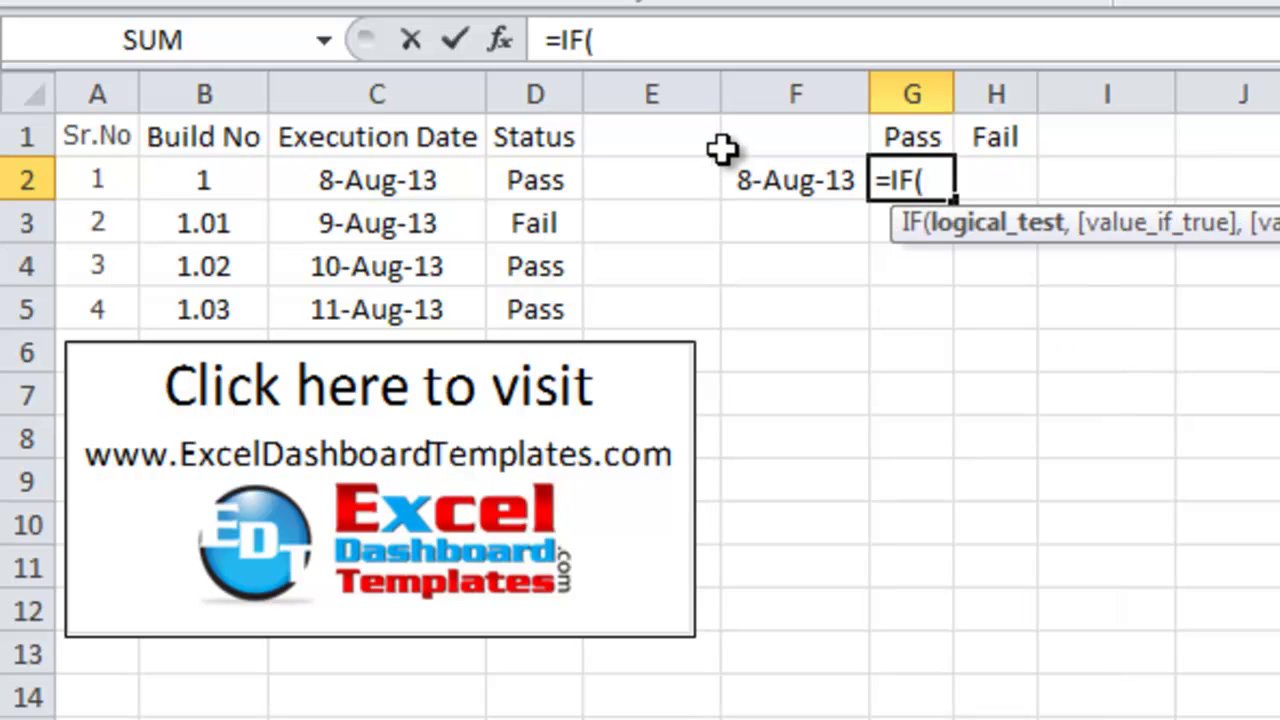
key(Left)
key(Left)
key(Left)
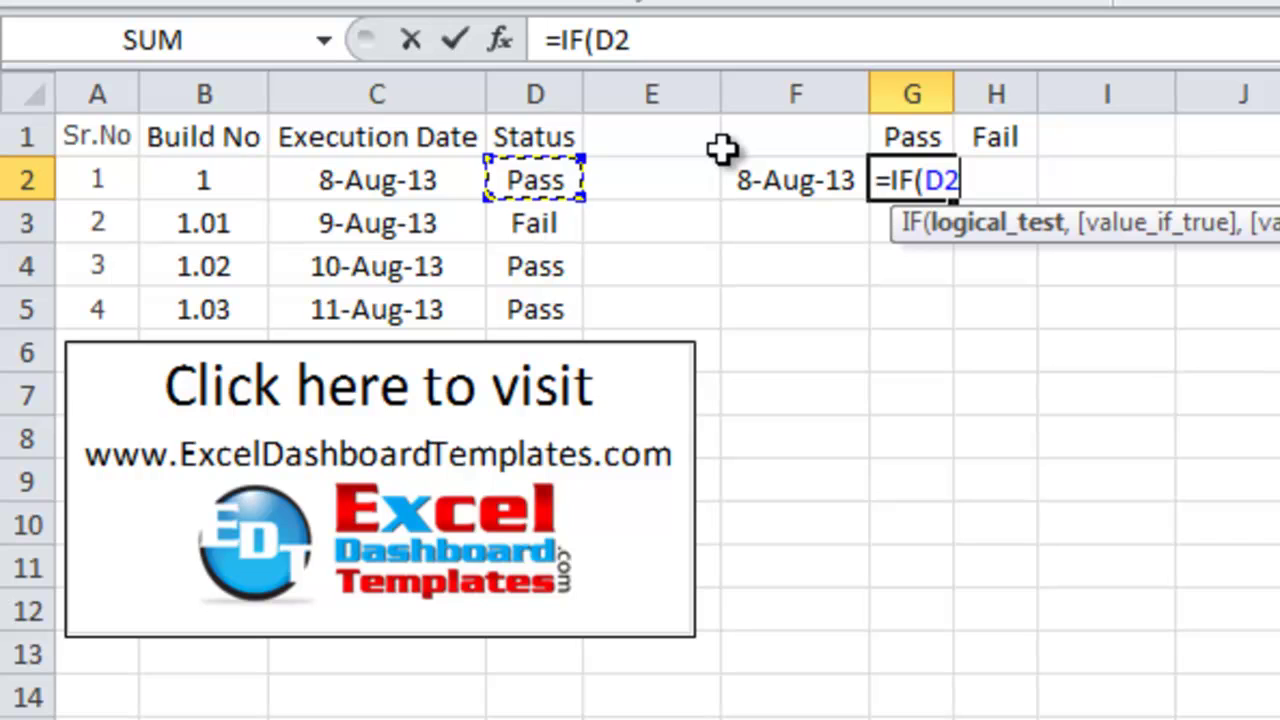
text(="Pa)
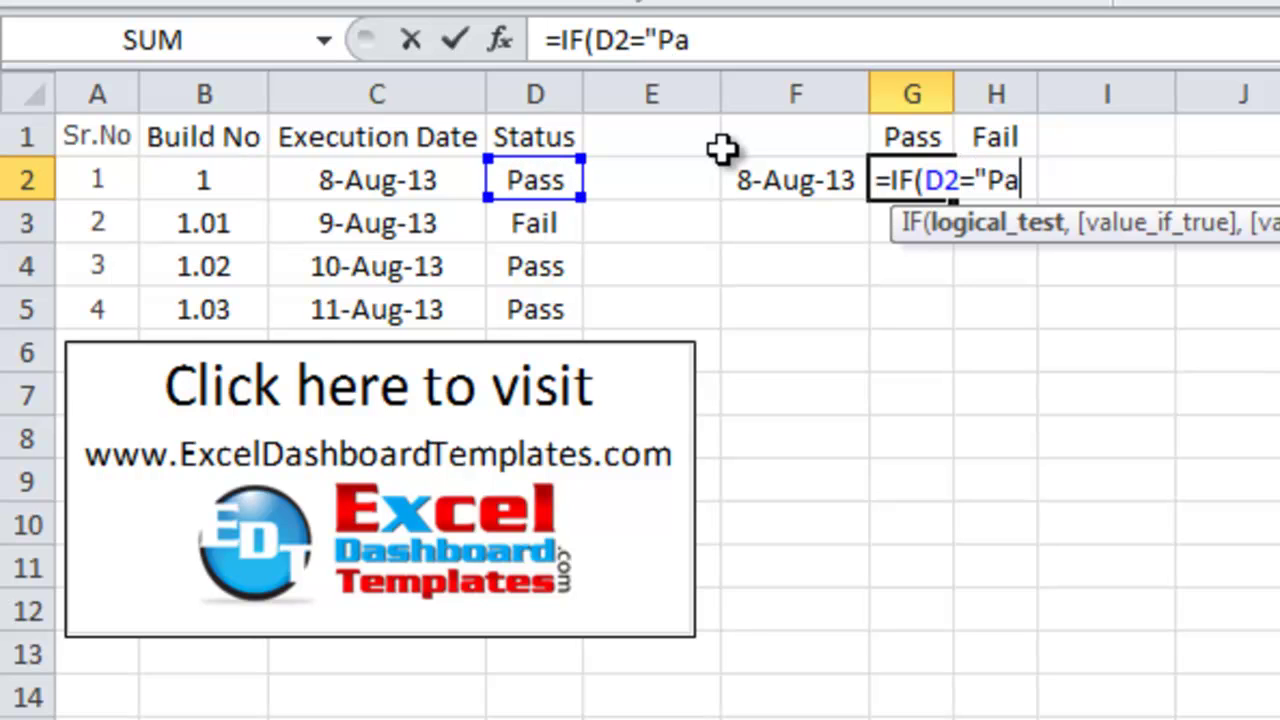
text(ss",1)
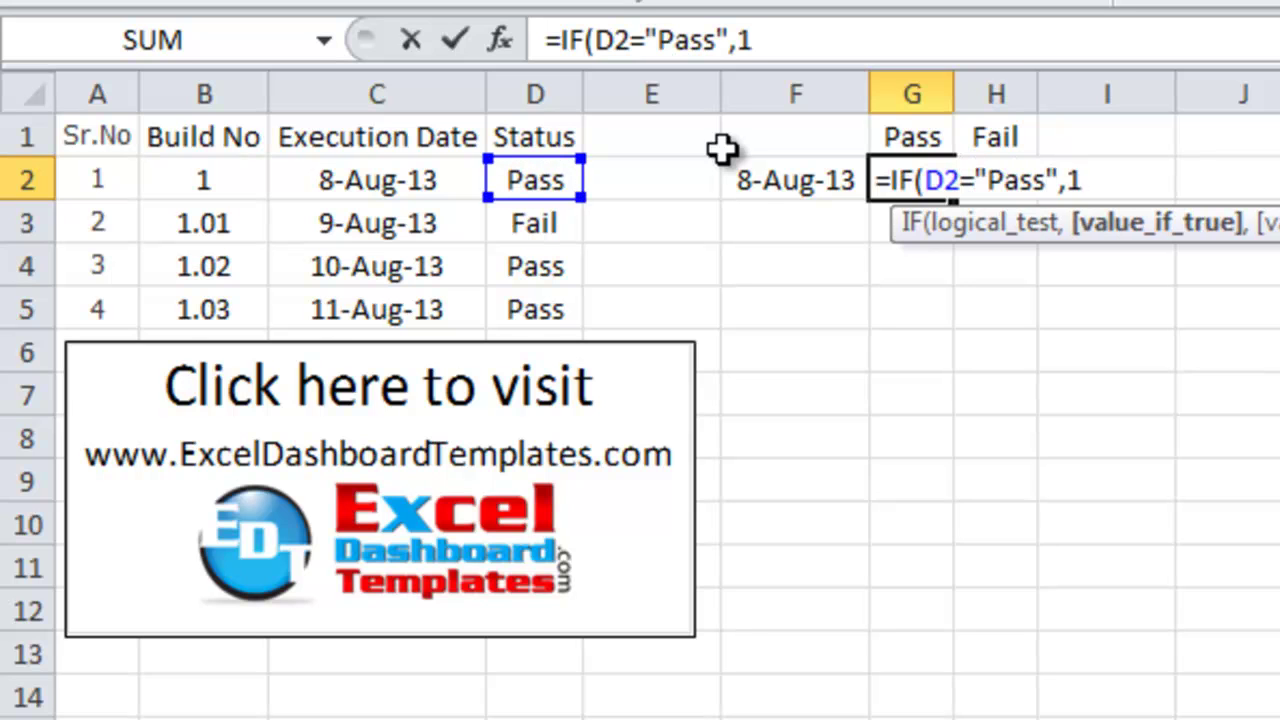
text(,)
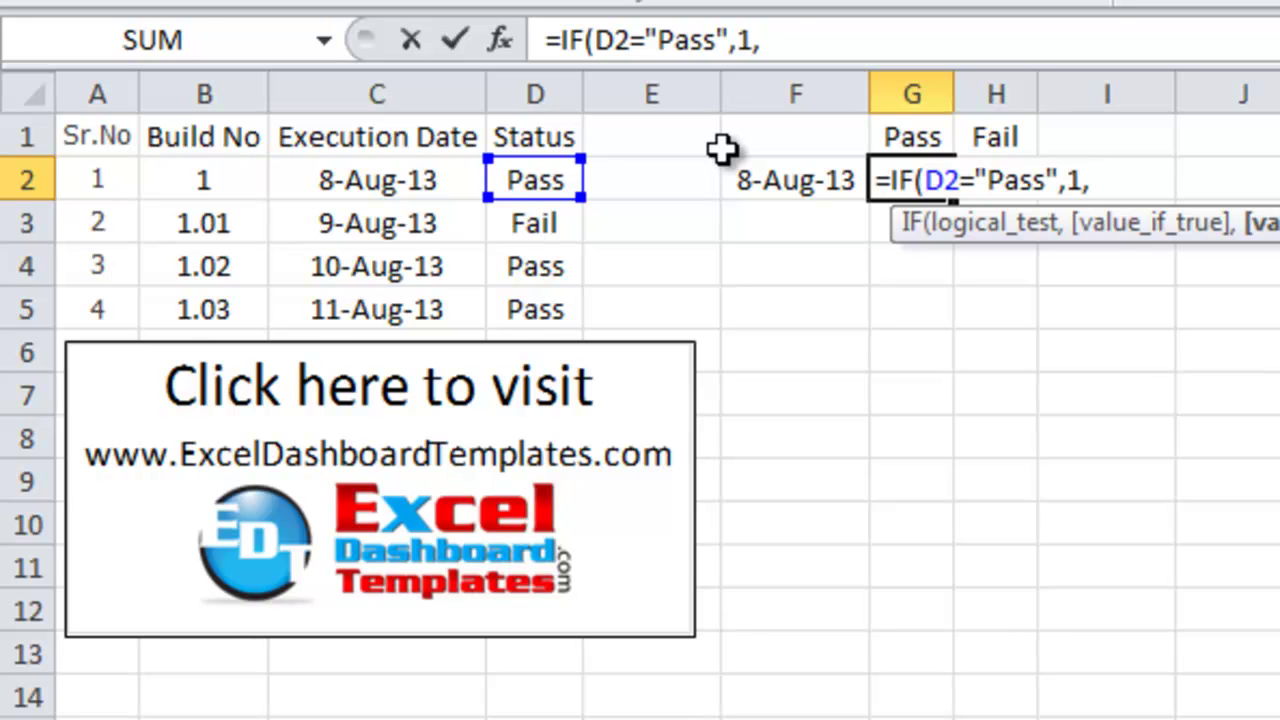
text(na()))
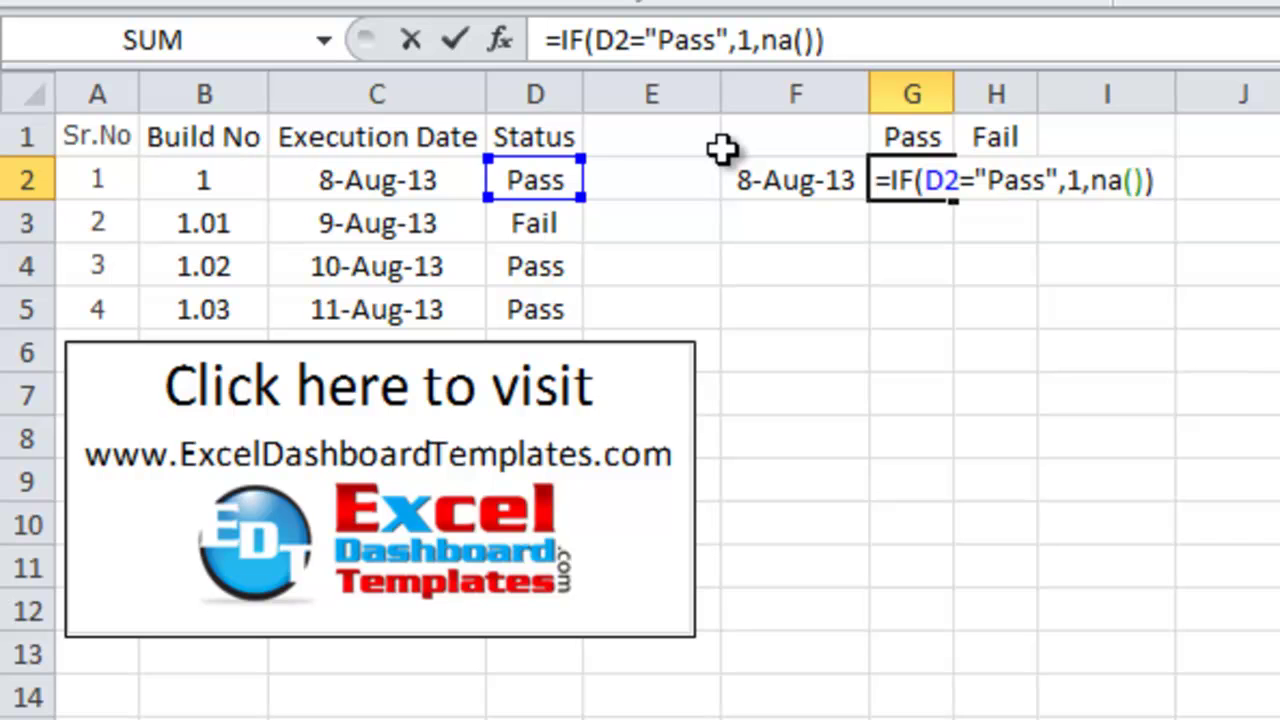
key(Return)
Enter the formula =IF(D2="Fail",-1,NA()) in cell H2 under the Fail header
key(Up)
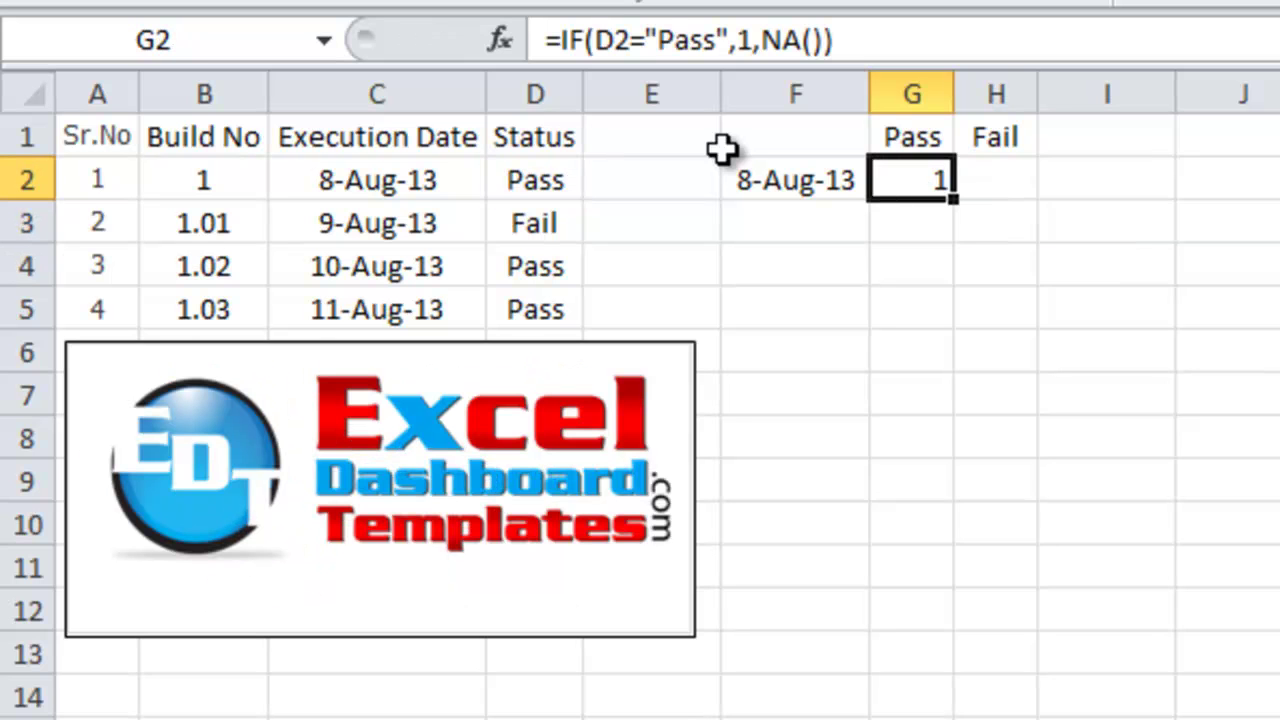
key(Right)
text(=if)
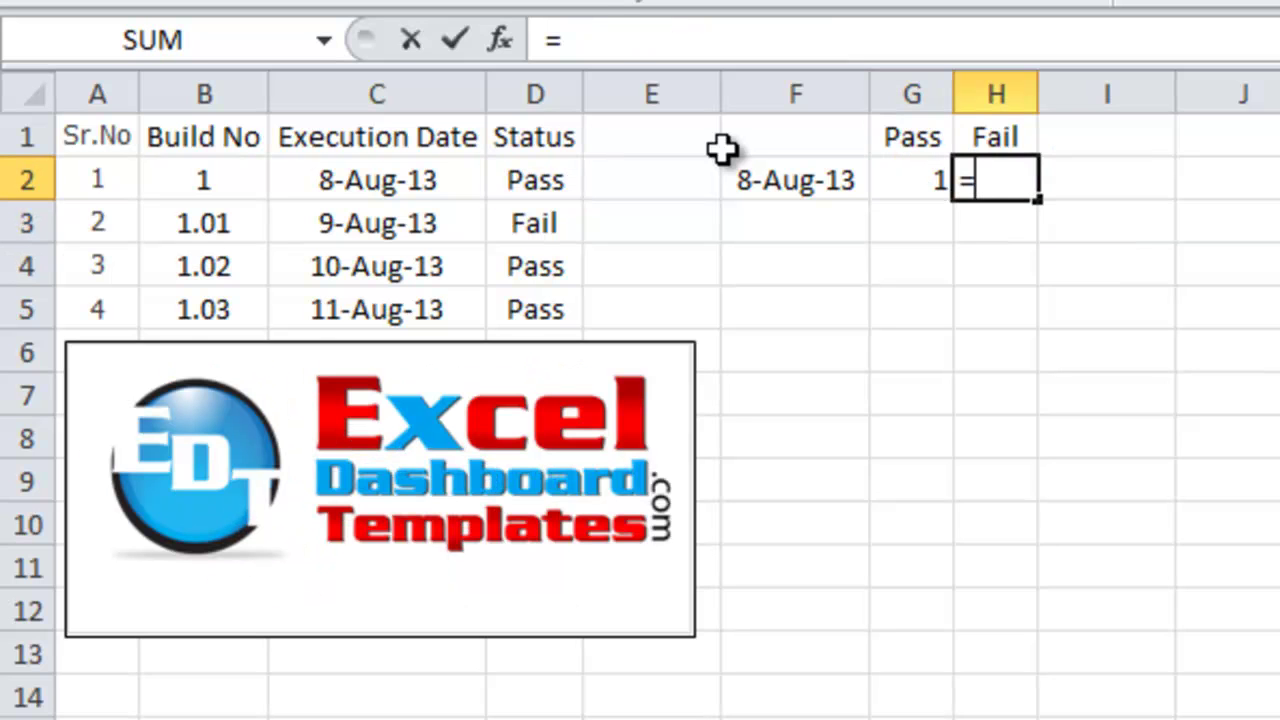
key(Tab)
key(Left)
key(Left)
key(Left)
key(Left)
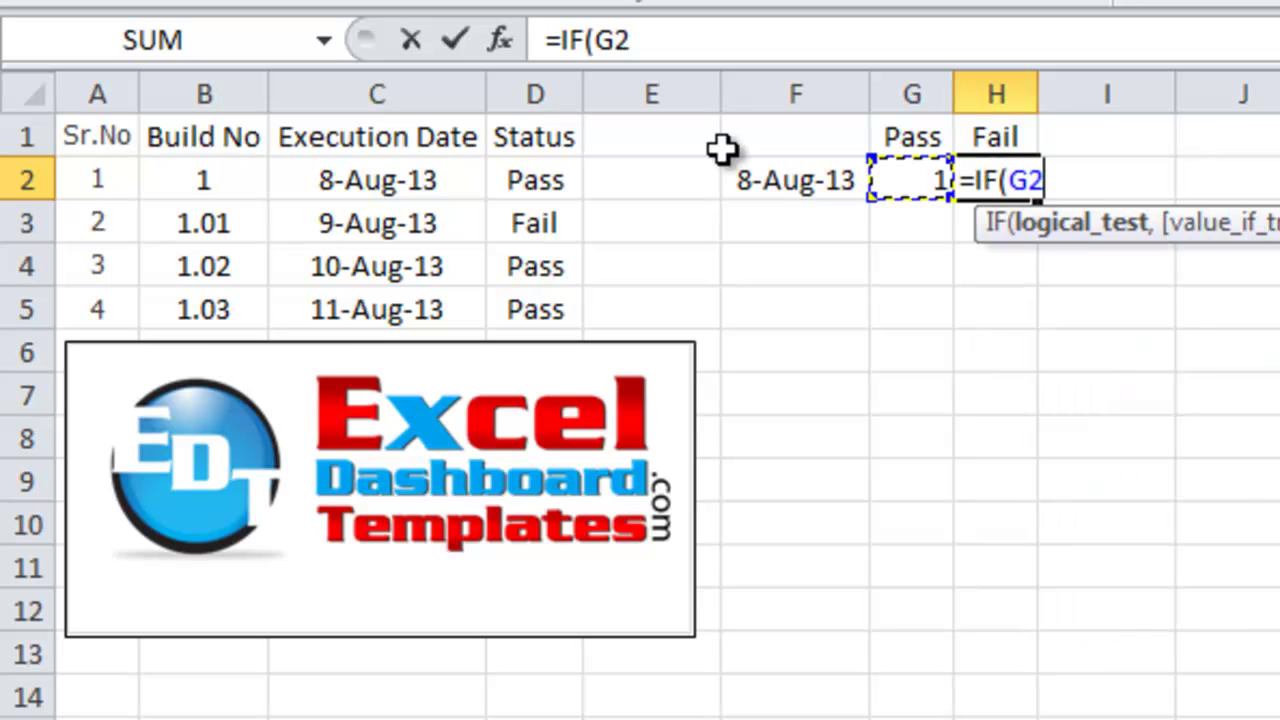
text(=")
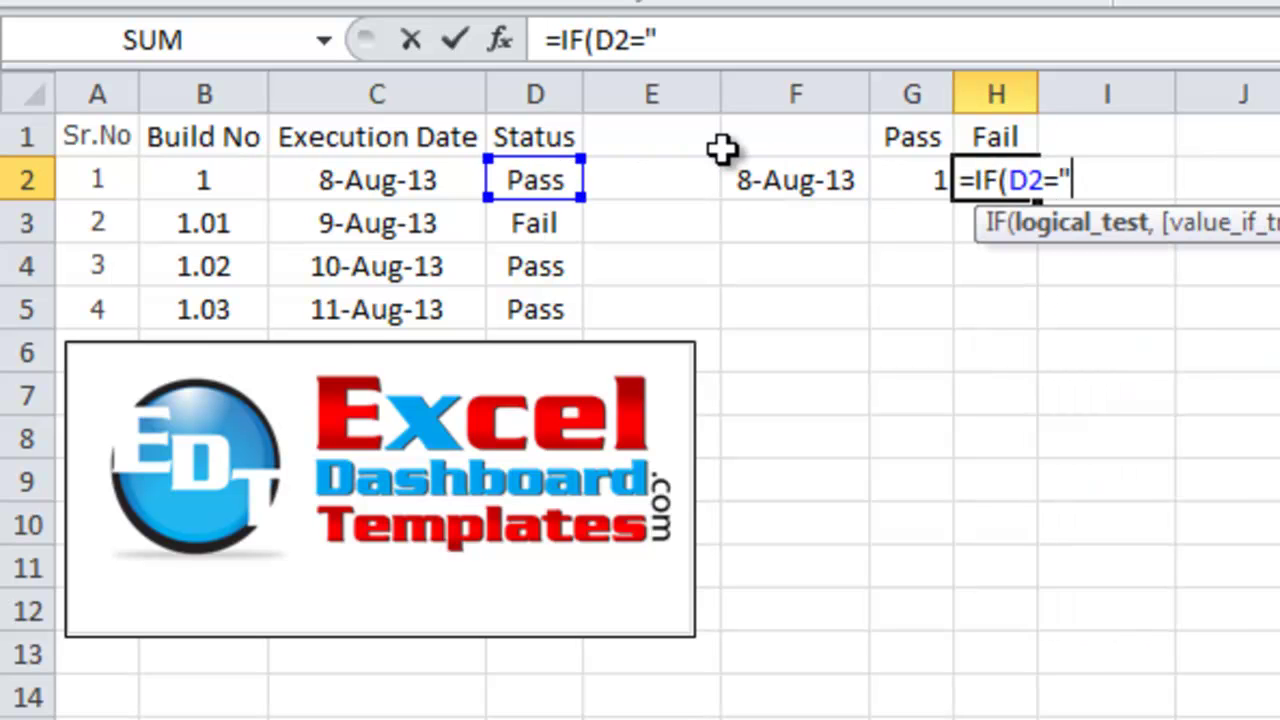
text(Fail",)
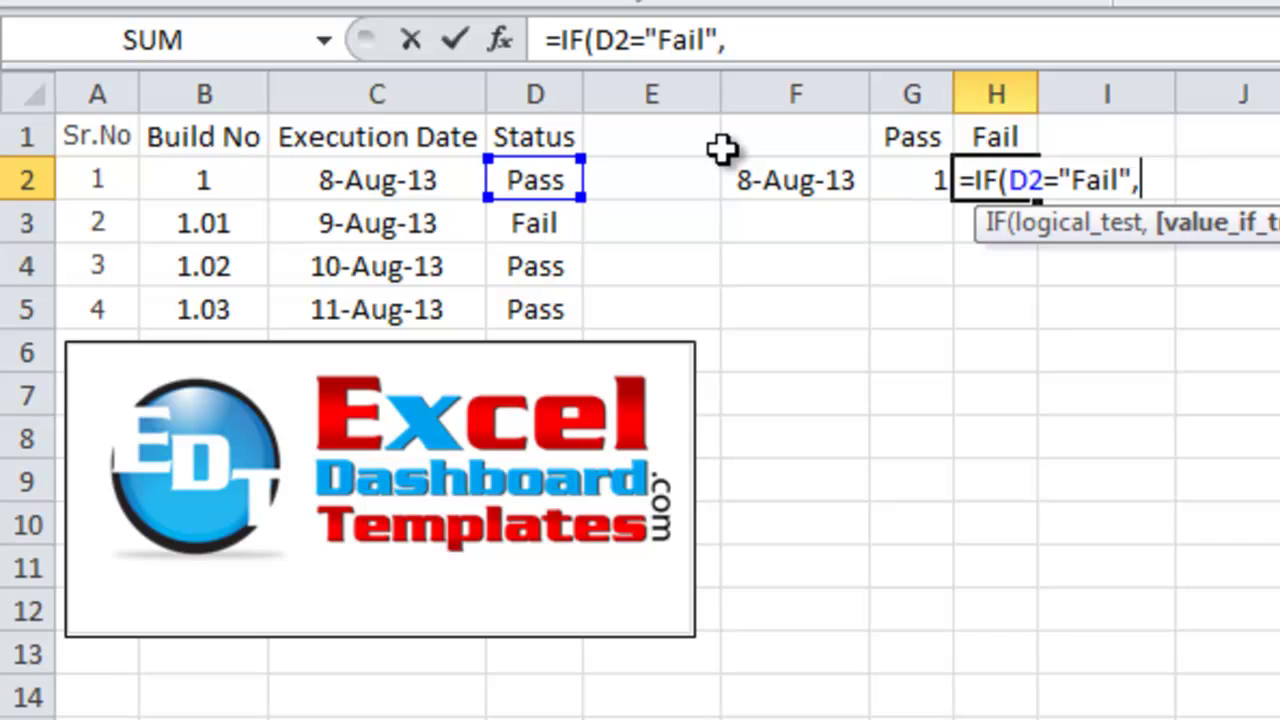
text(-1,na)
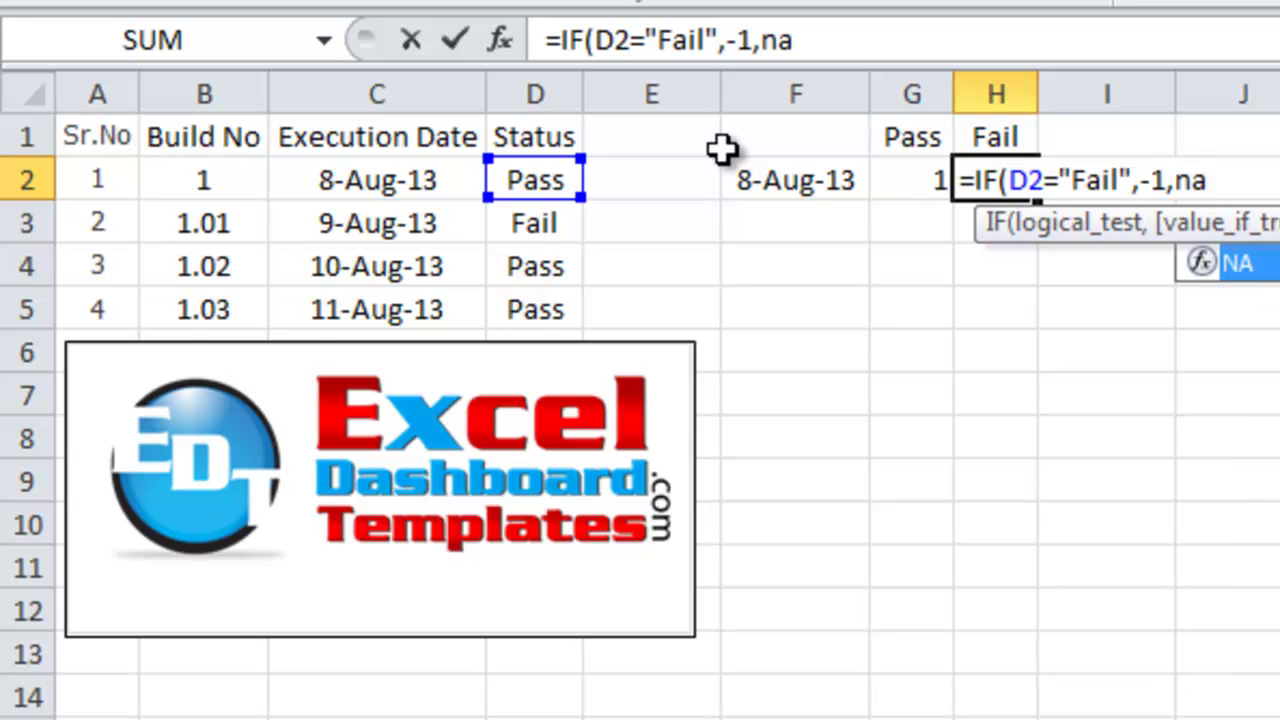
text(()))
key(Return)
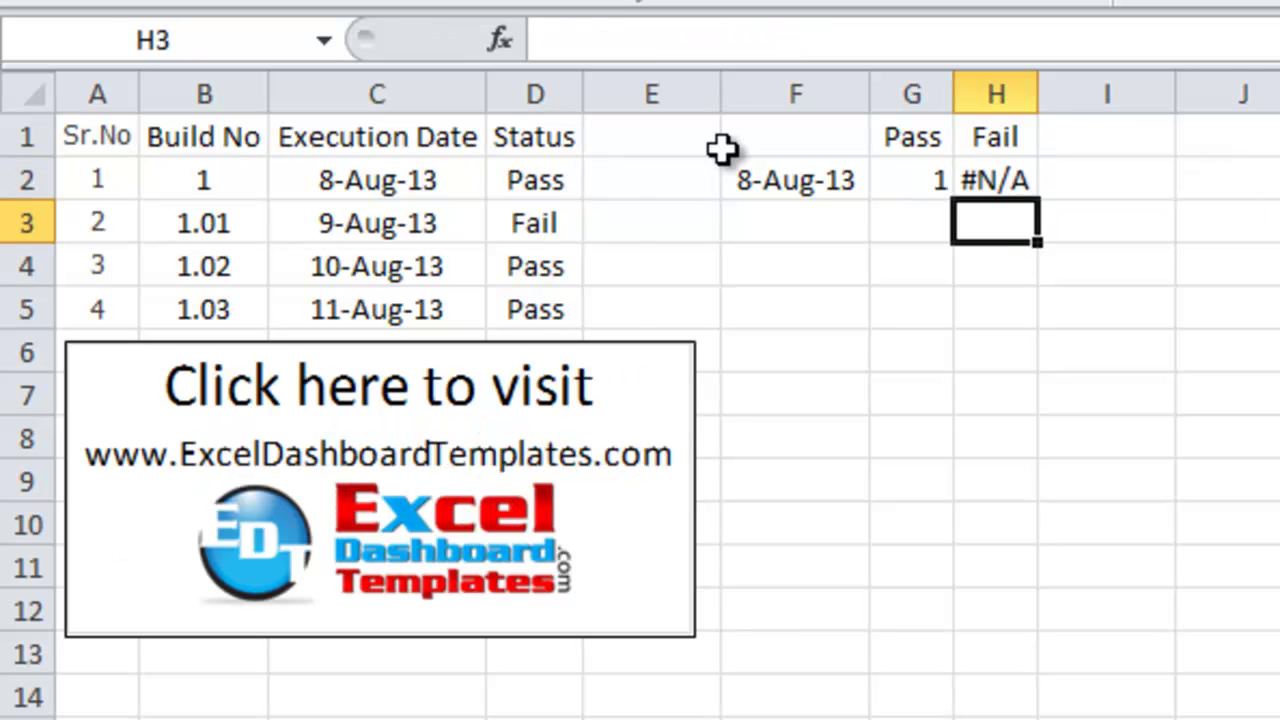
Fill the formulas in F2:H2 down through row 5
key(Up)
key(Left)
key(Left)
key(shift+Right)
key(shift+Right)
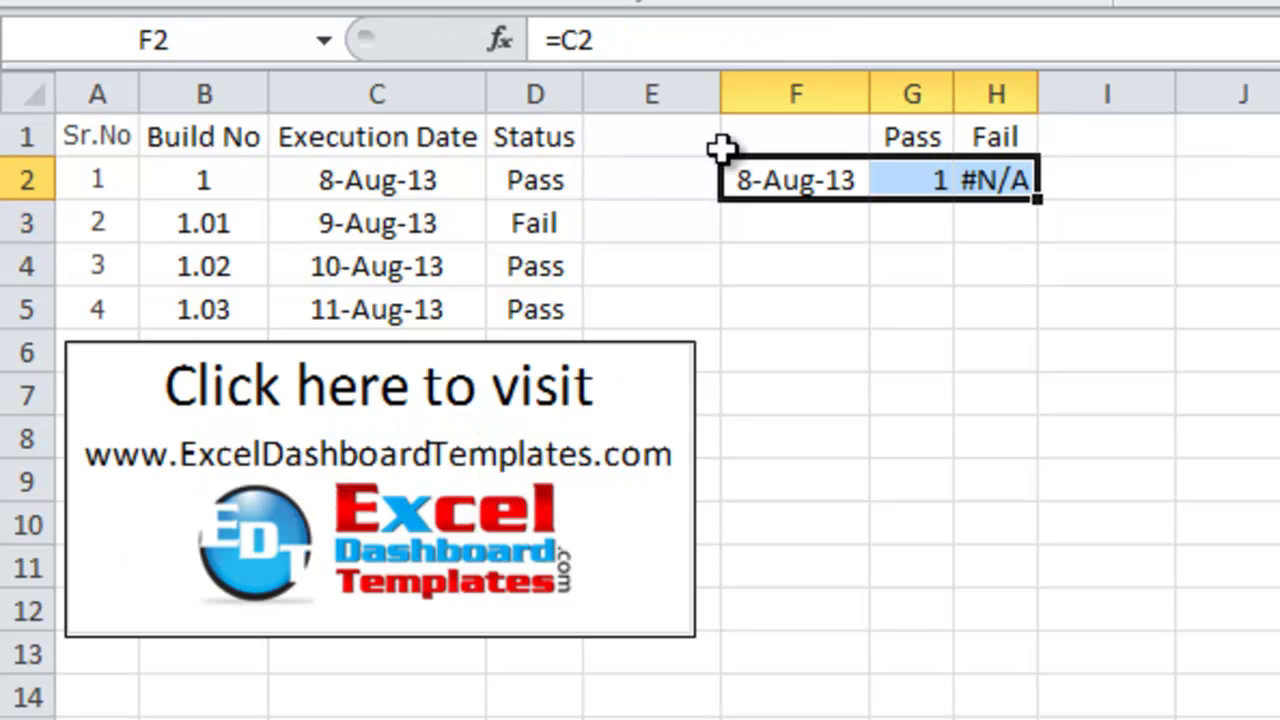
drag(1037, 199, 1018, 318)
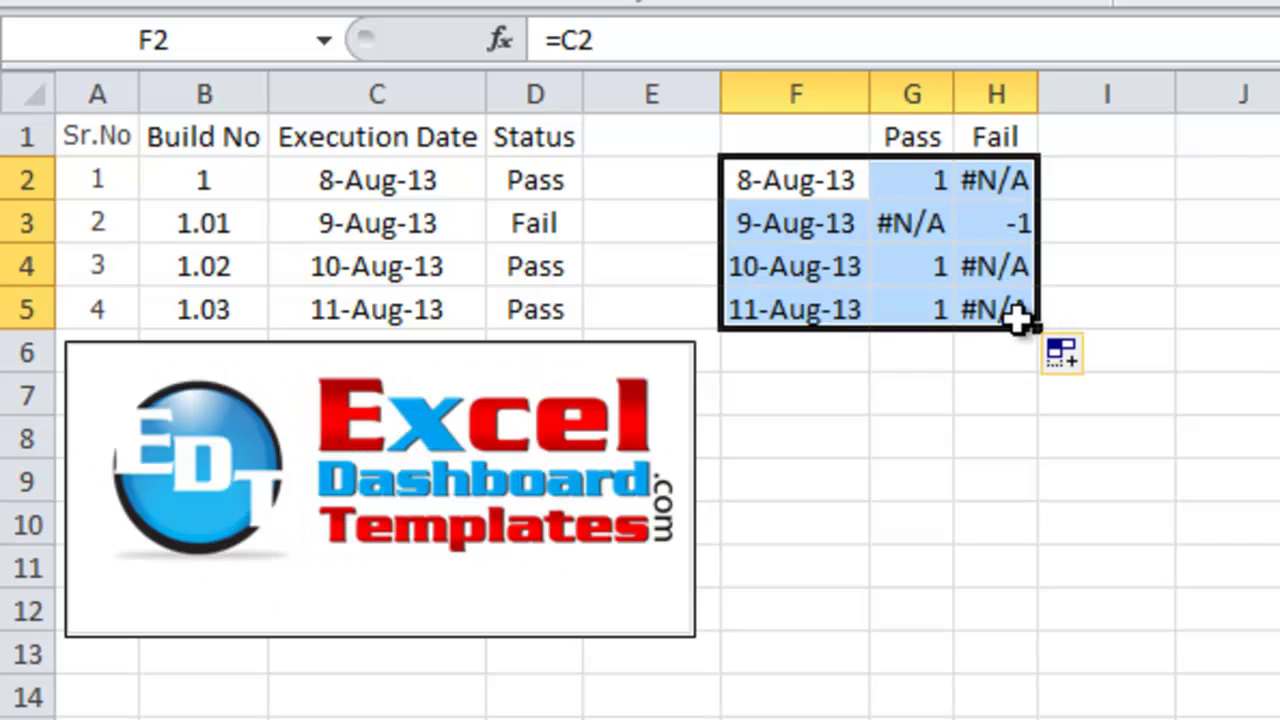
click(795, 225)
click(1000, 229)
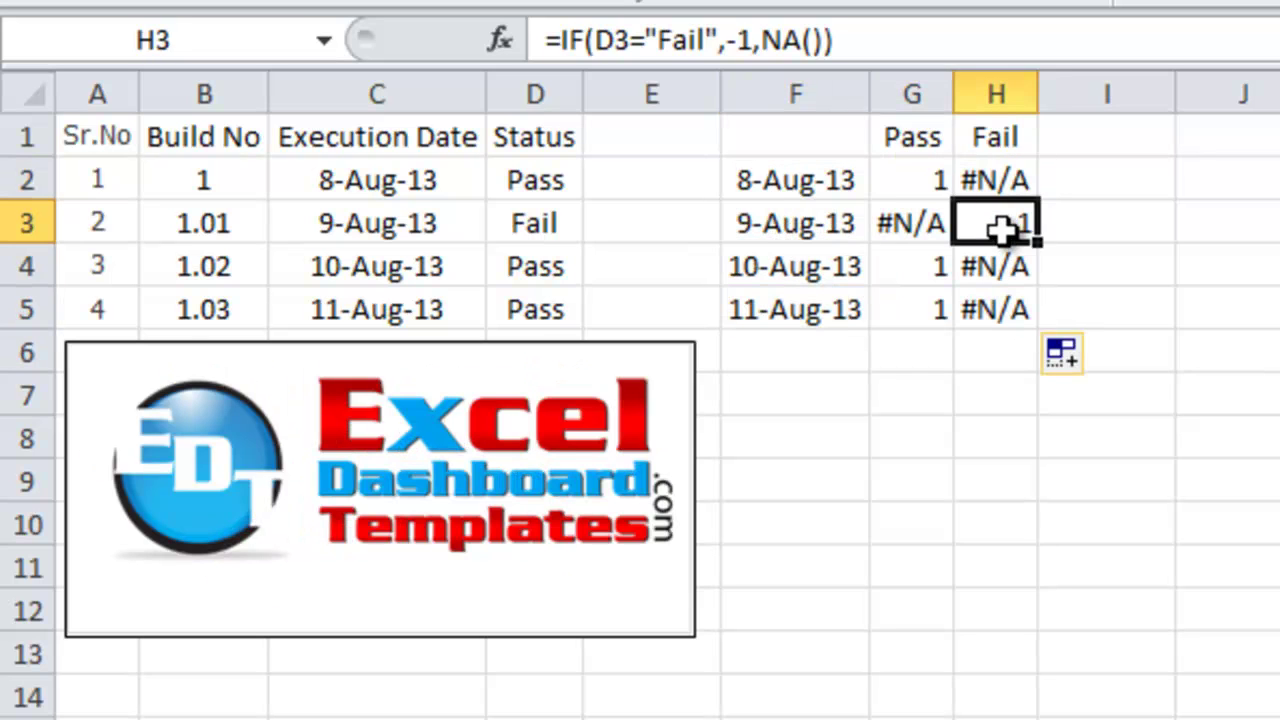
drag(885, 197, 902, 300)
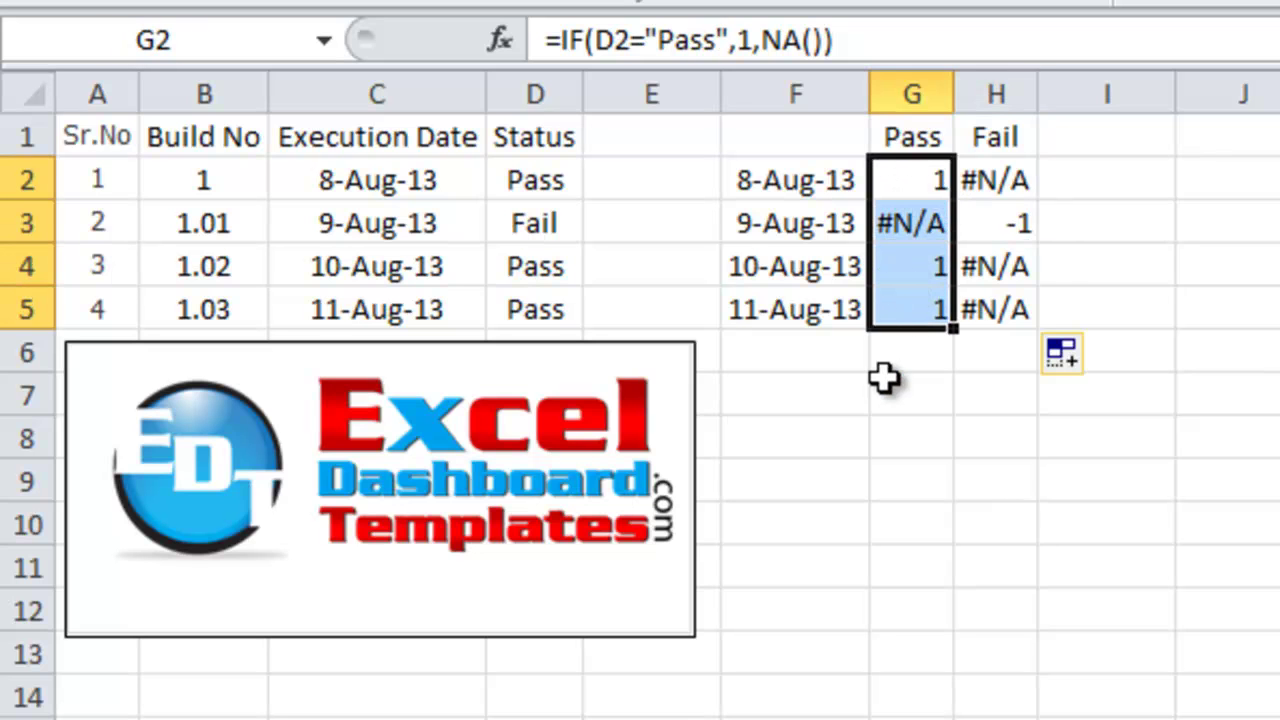
click(882, 368)
Insert a 2-D Stacked Column chart based on the range F1:H5
drag(825, 179, 970, 337)
key(Return)
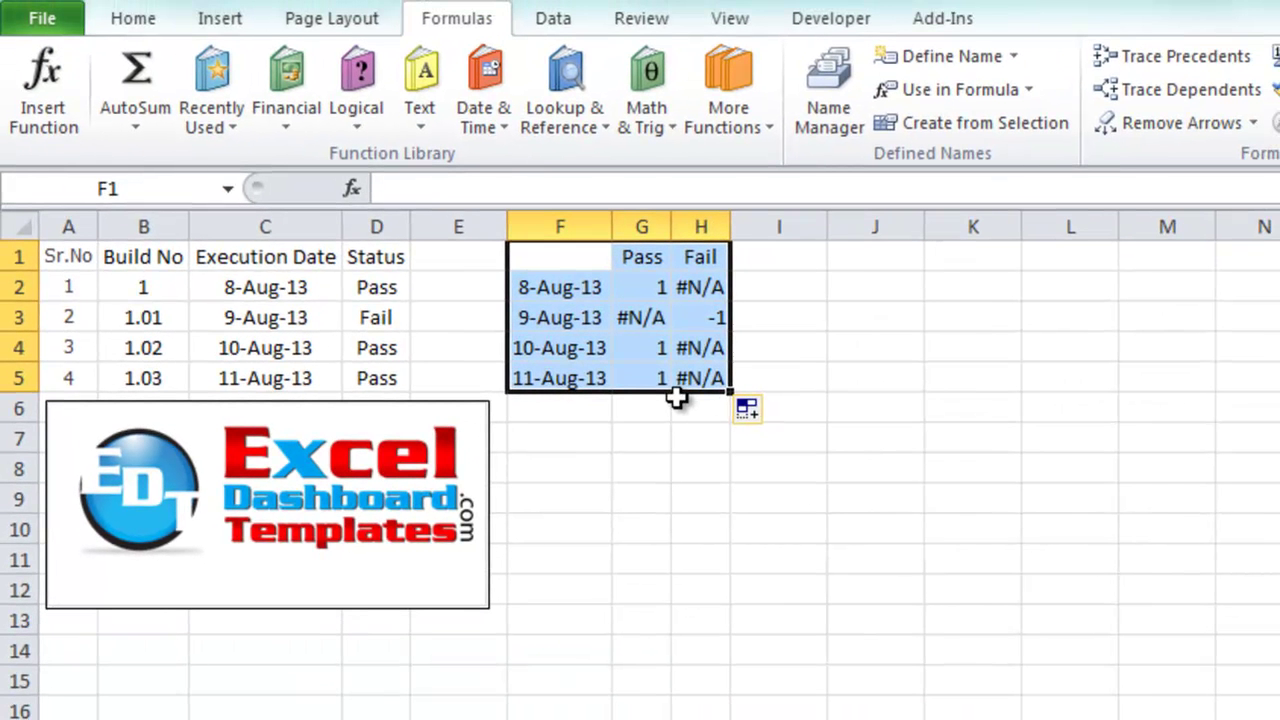
click(219, 20)
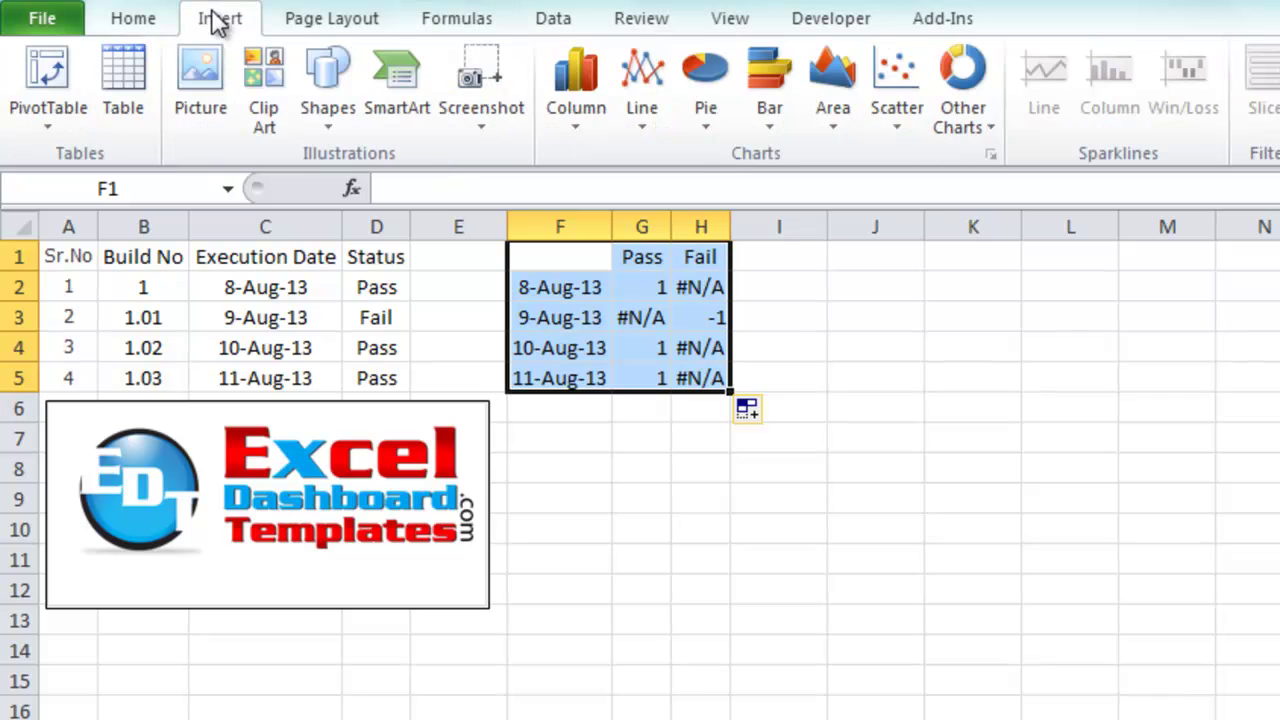
click(566, 116)
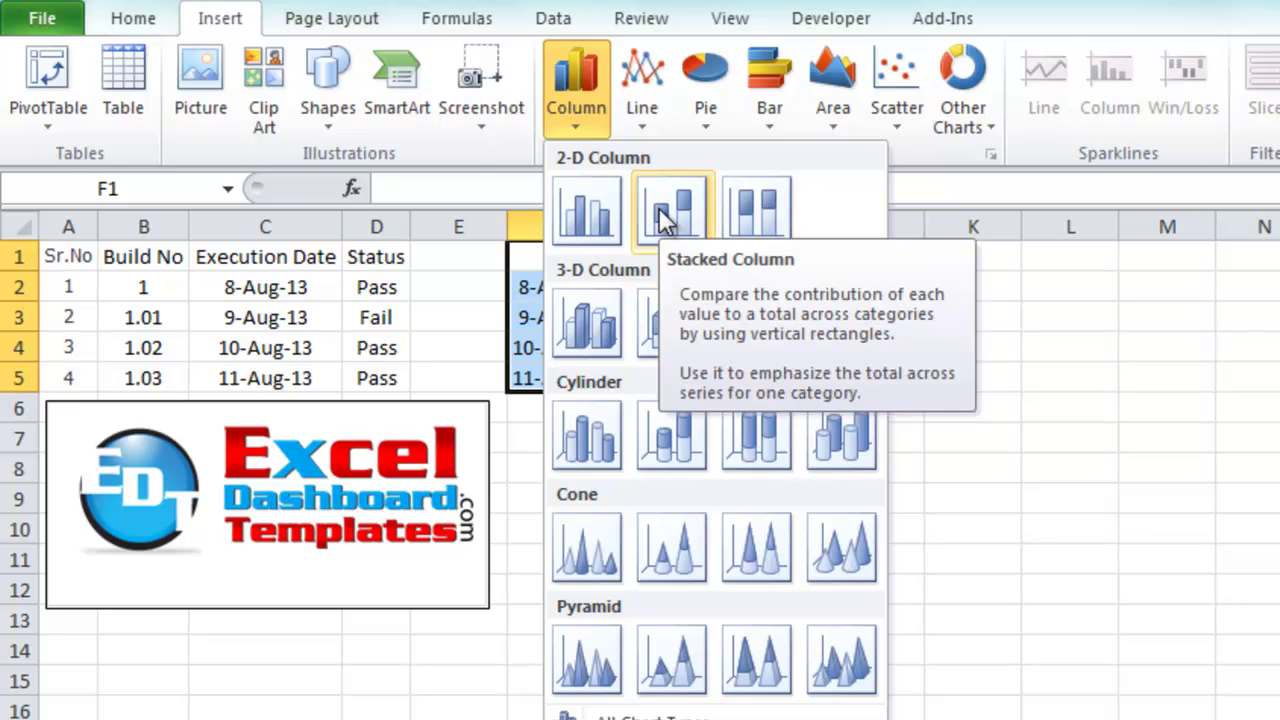
click(666, 214)
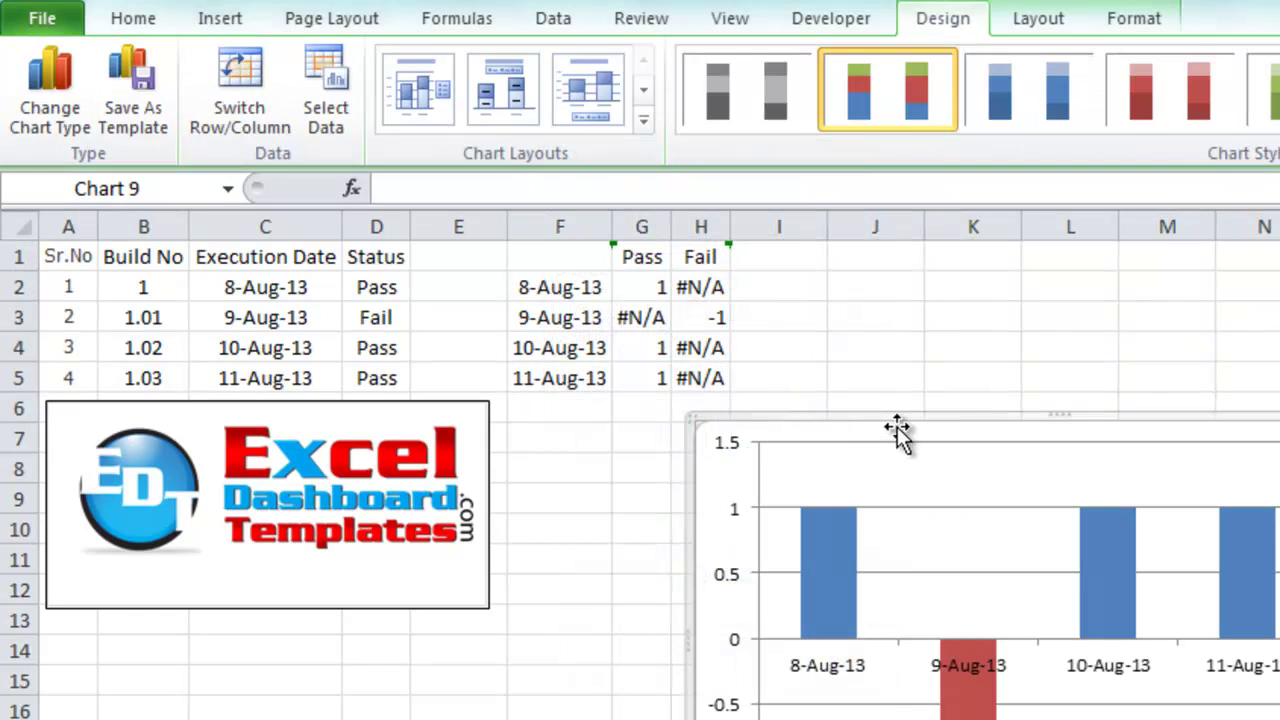
Place the chart directly below the helper table in F1:H5 and shrink it slightly
drag(897, 430, 720, 411)
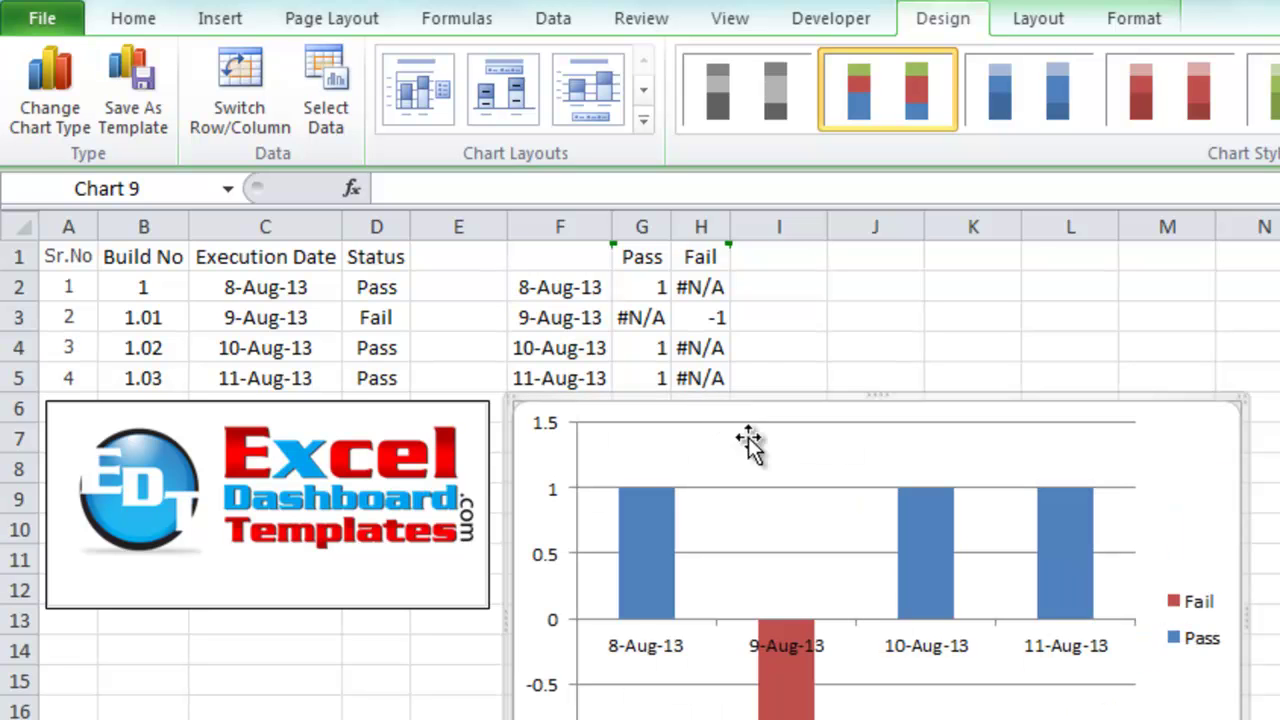
drag(1245, 718, 1198, 712)
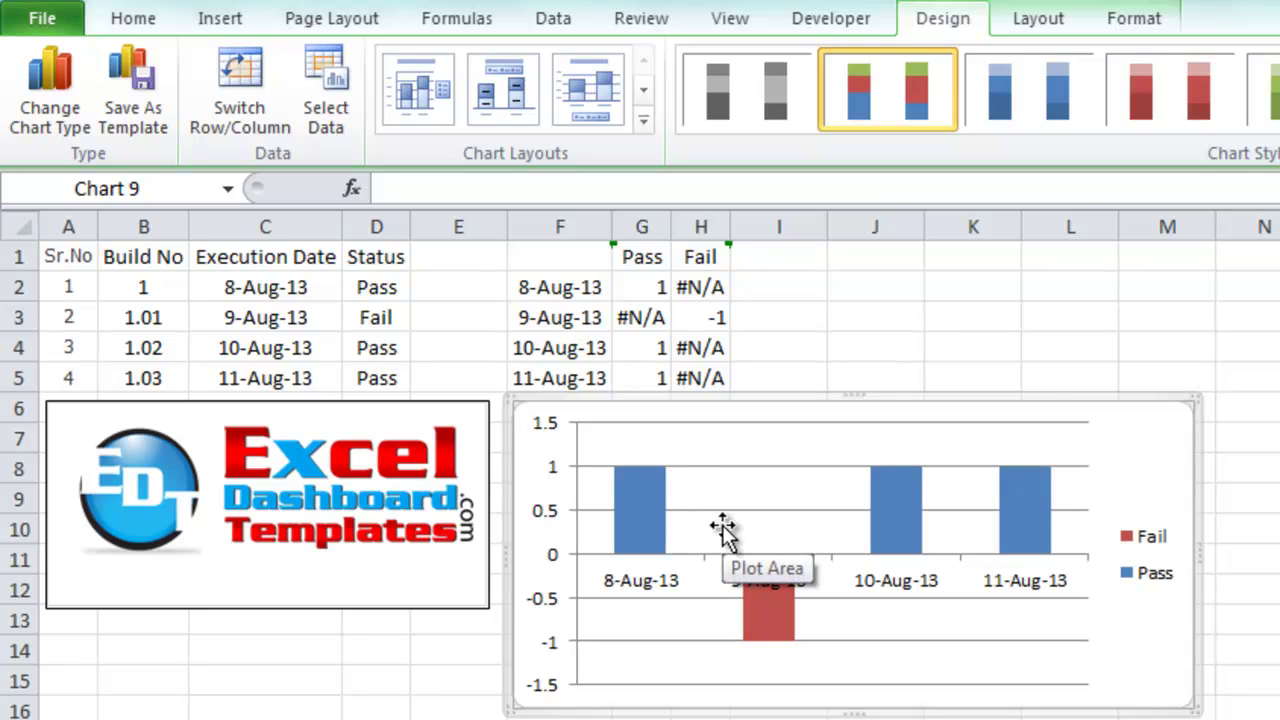
Delete the chart's vertical axis and its horizontal gridlines
click(556, 531)
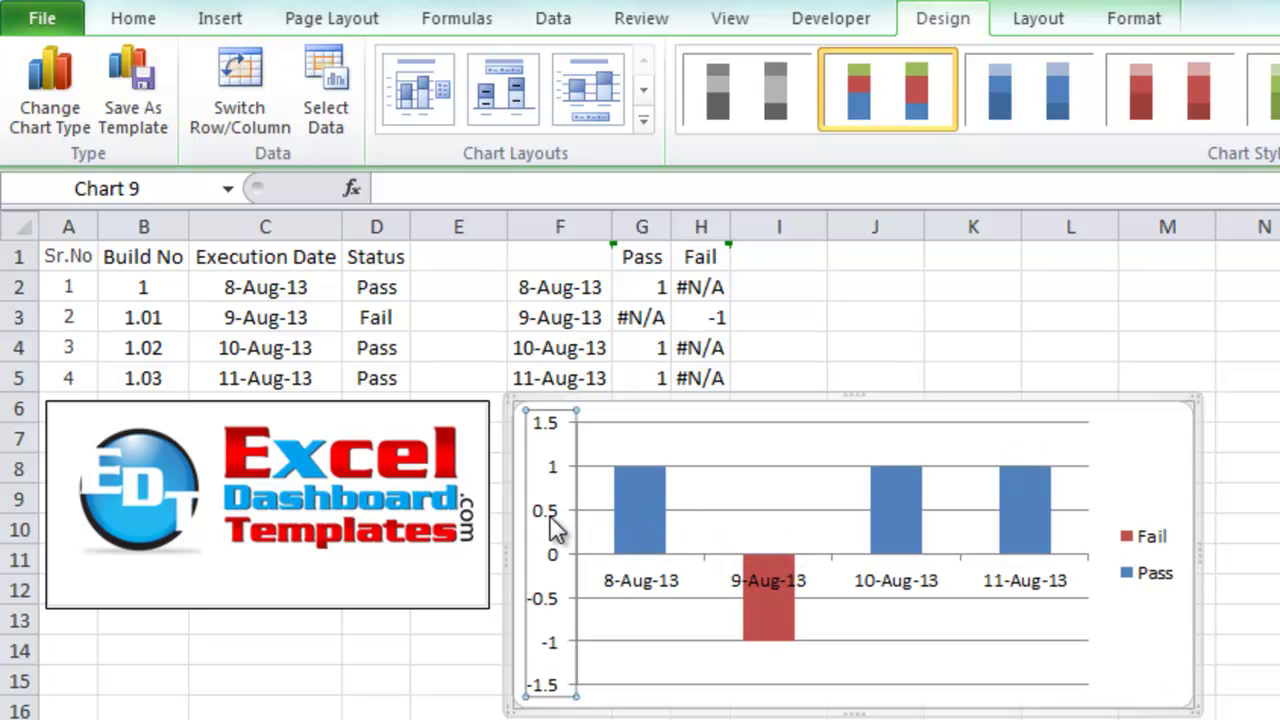
key(Delete)
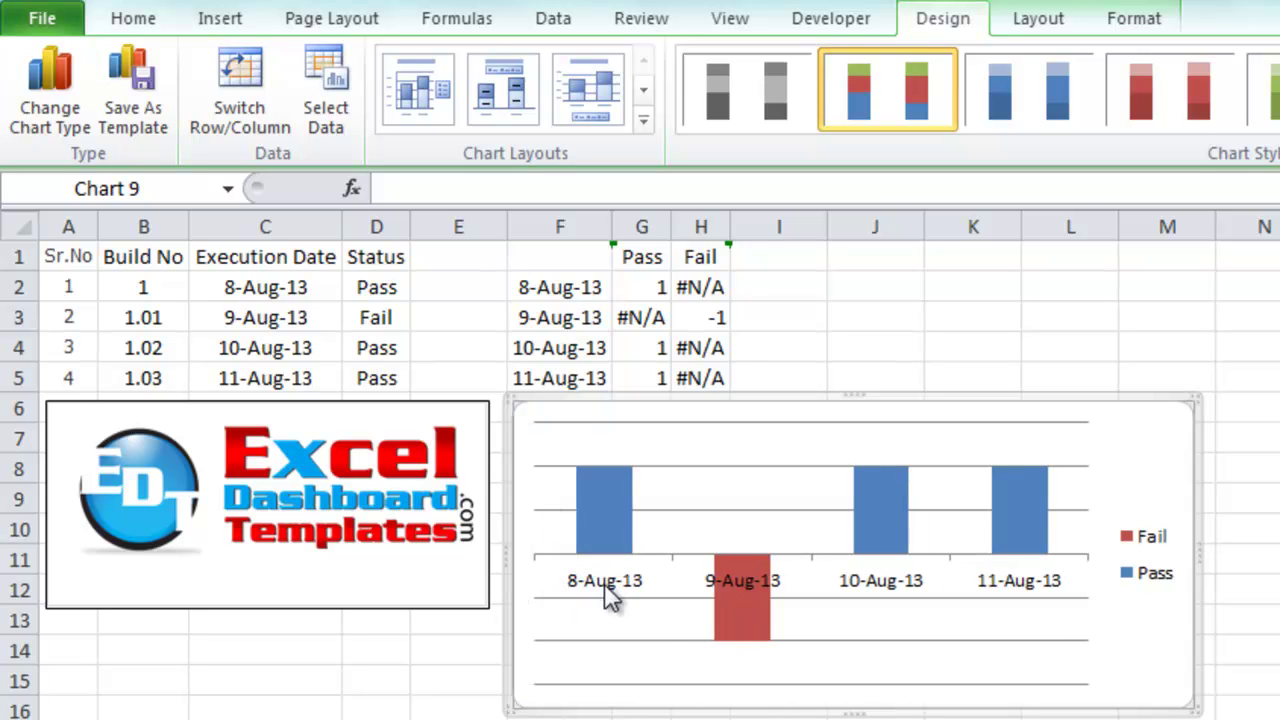
click(648, 641)
key(Delete)
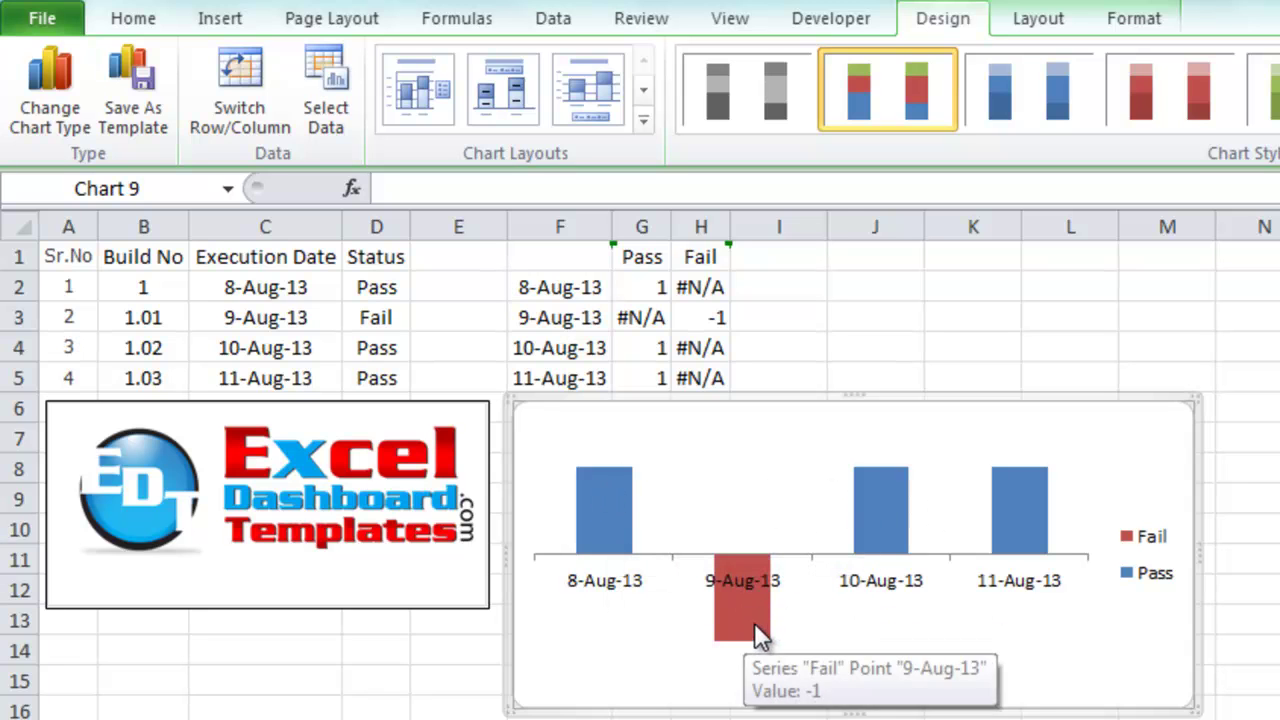
Format the Pass series columns with a solid green fill
right_click(593, 478)
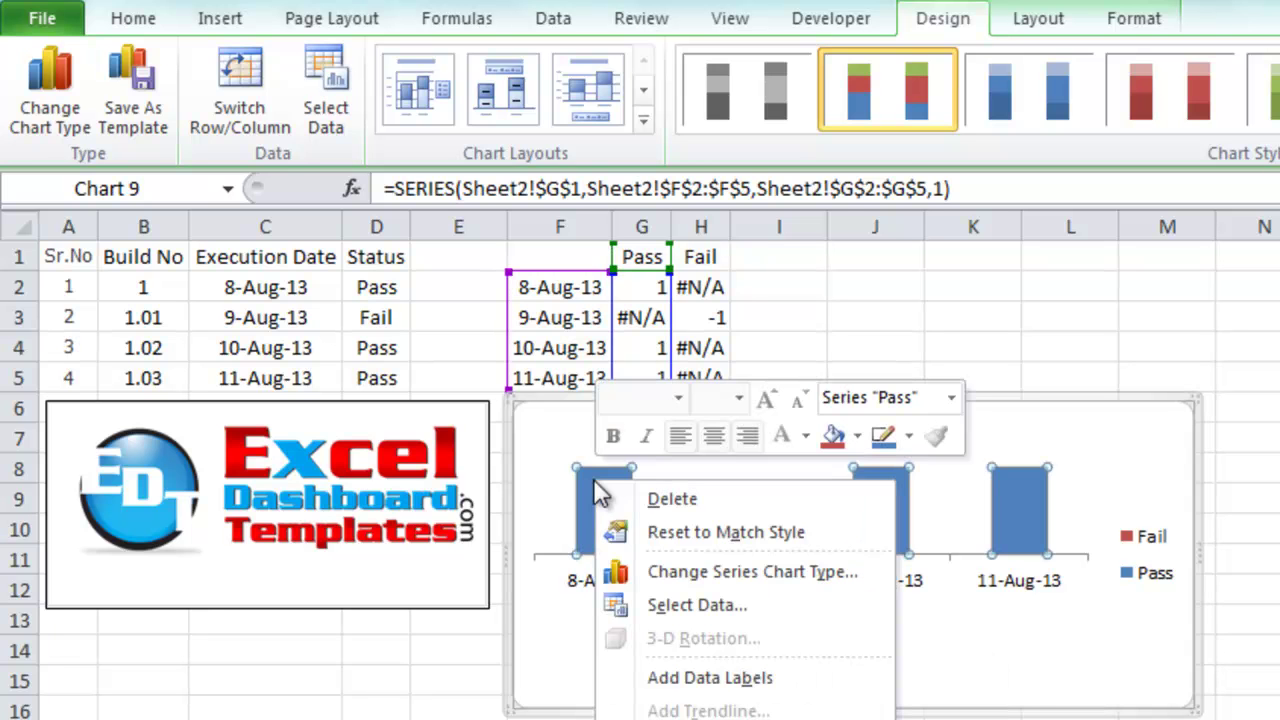
click(705, 719)
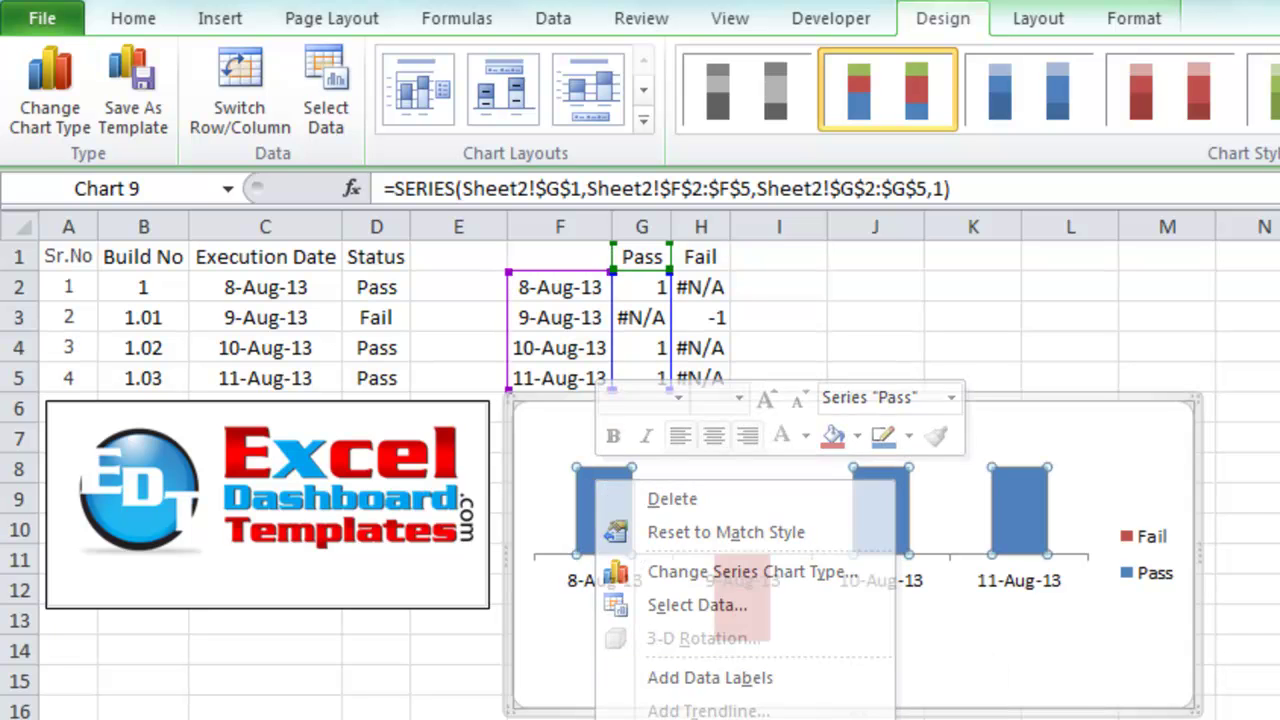
drag(1124, 262, 669, 311)
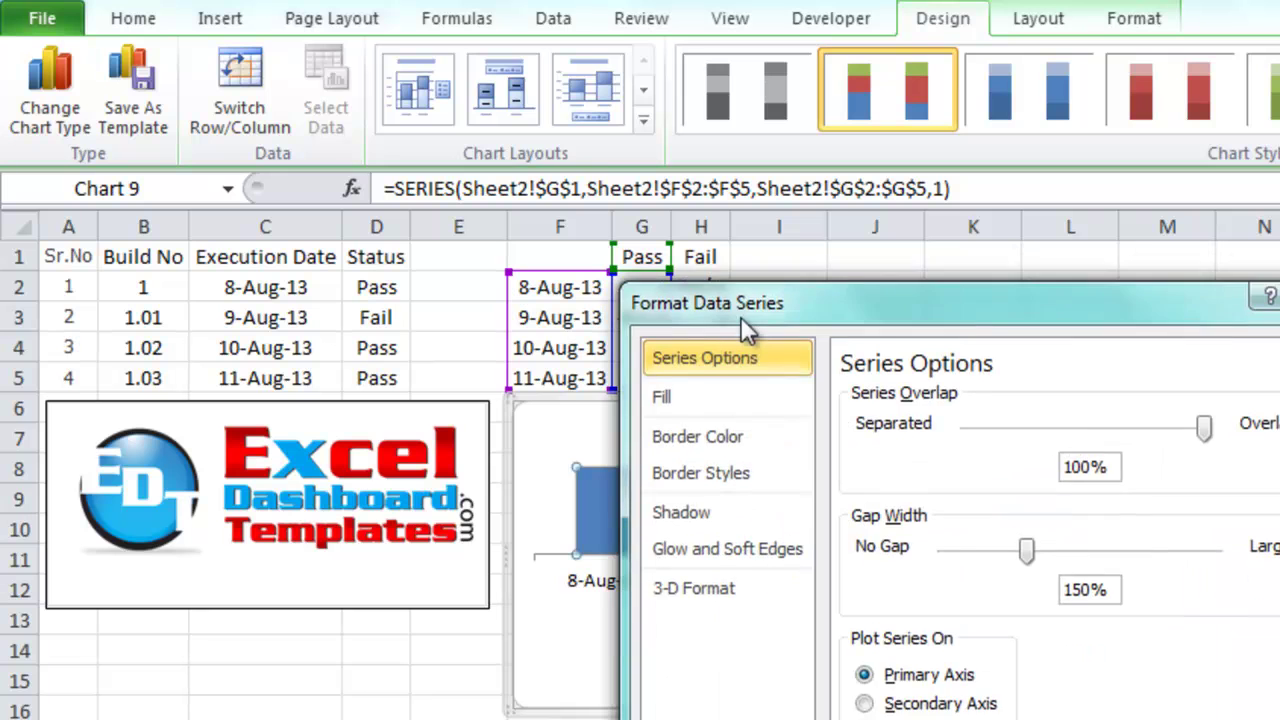
click(737, 385)
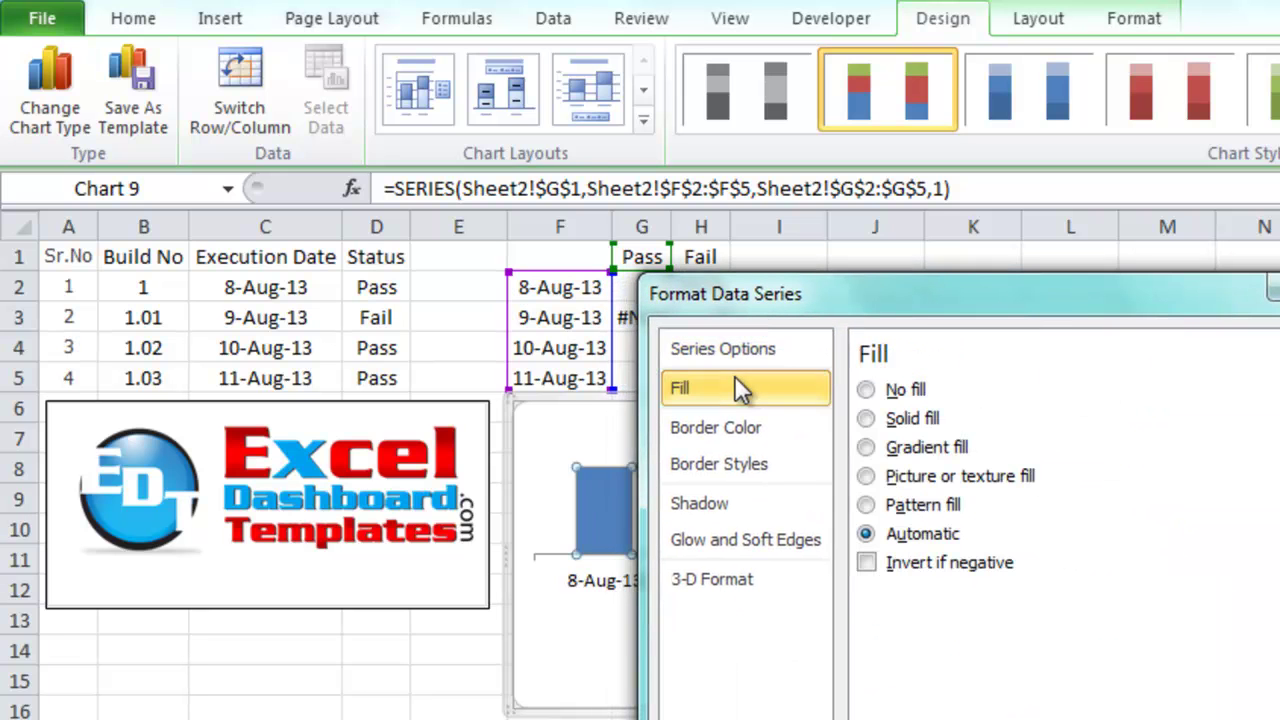
click(868, 418)
click(1004, 628)
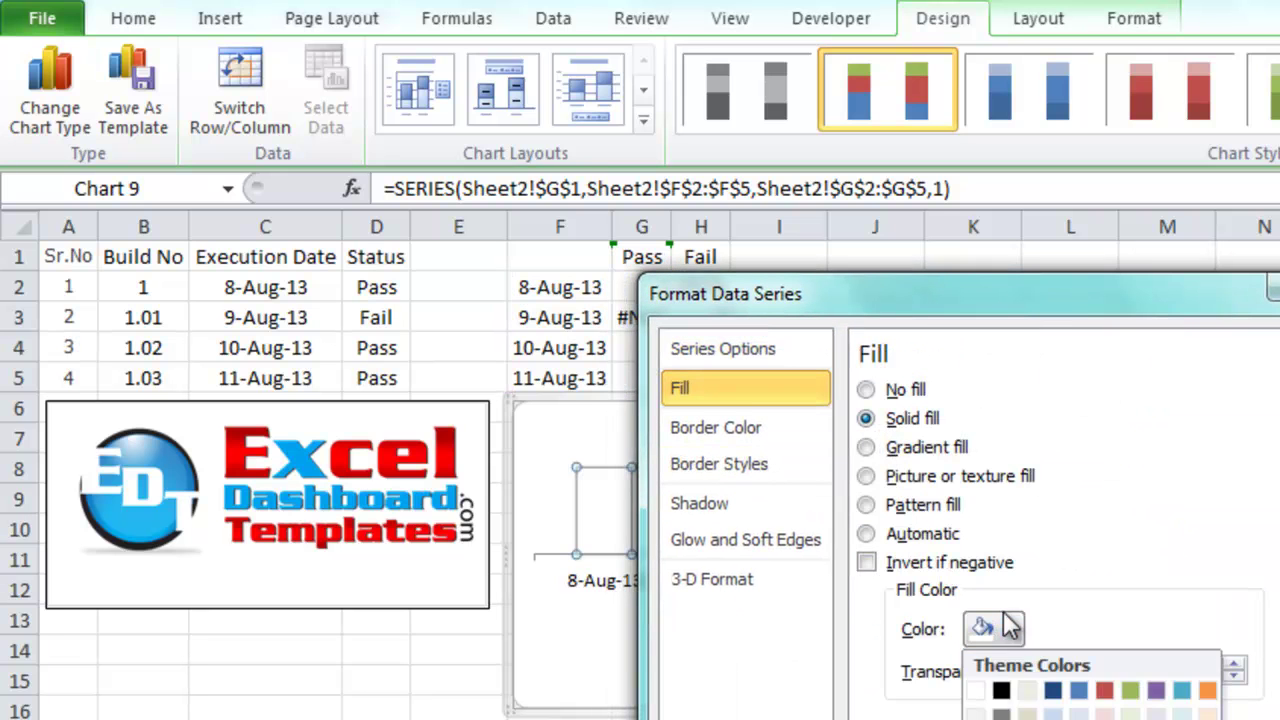
click(1104, 715)
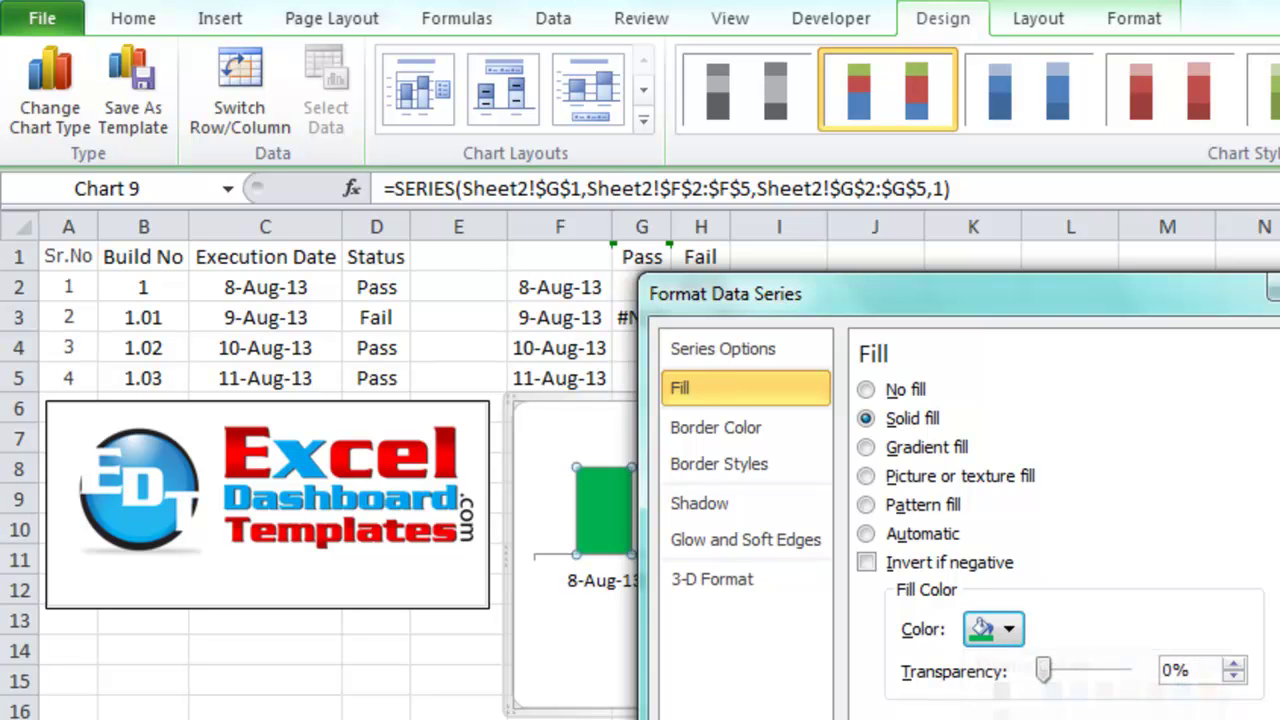
Set the gap width of the Pass series to 68% and close the series formatting
click(795, 350)
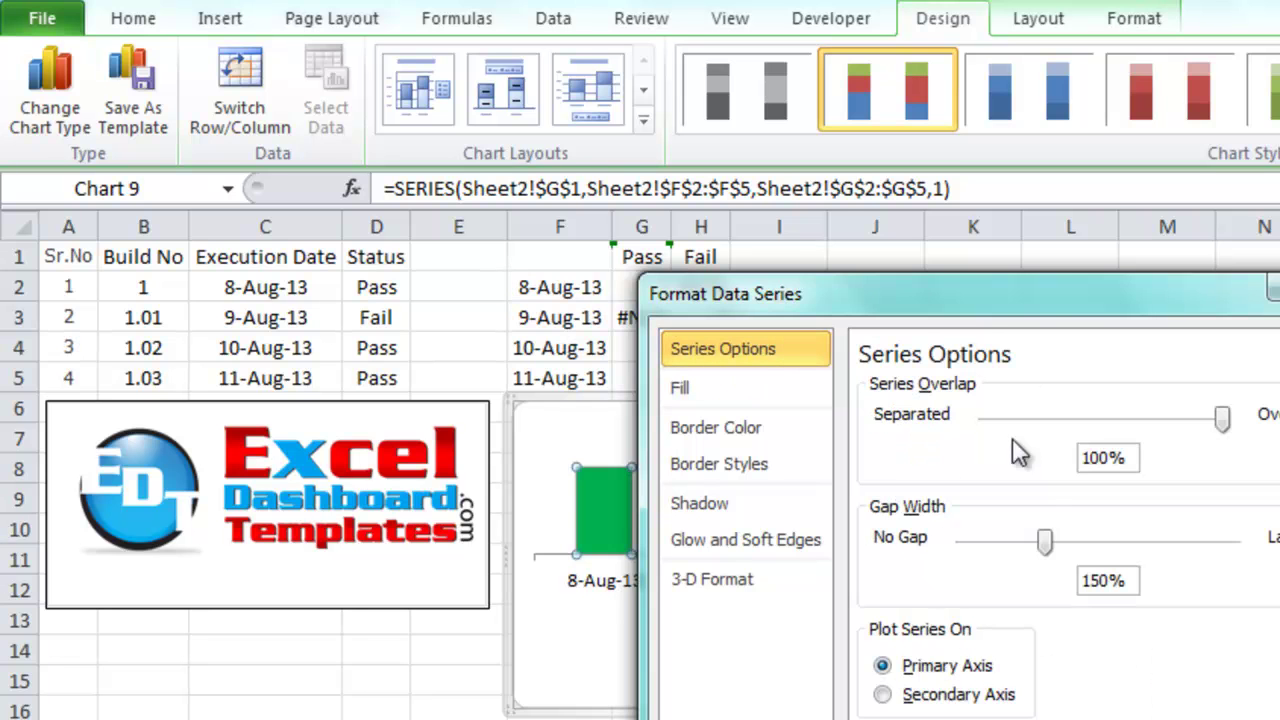
drag(1046, 543, 1001, 548)
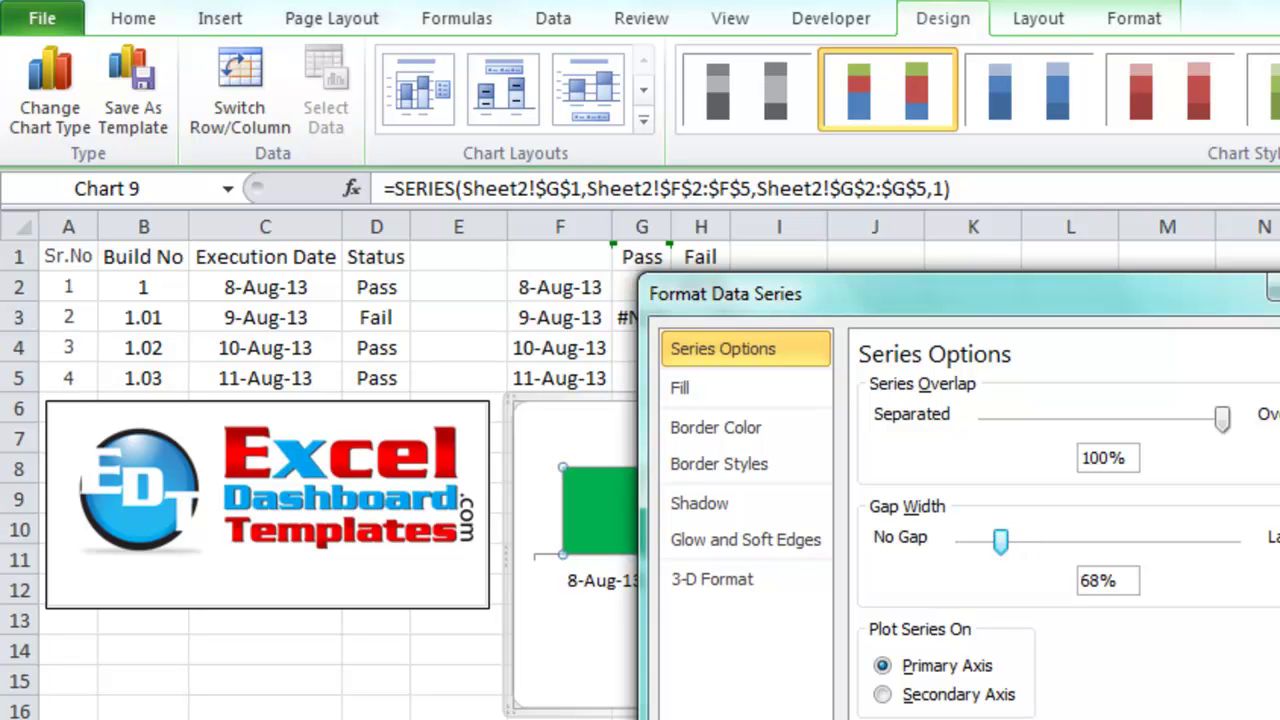
key(Escape)
key(Escape)
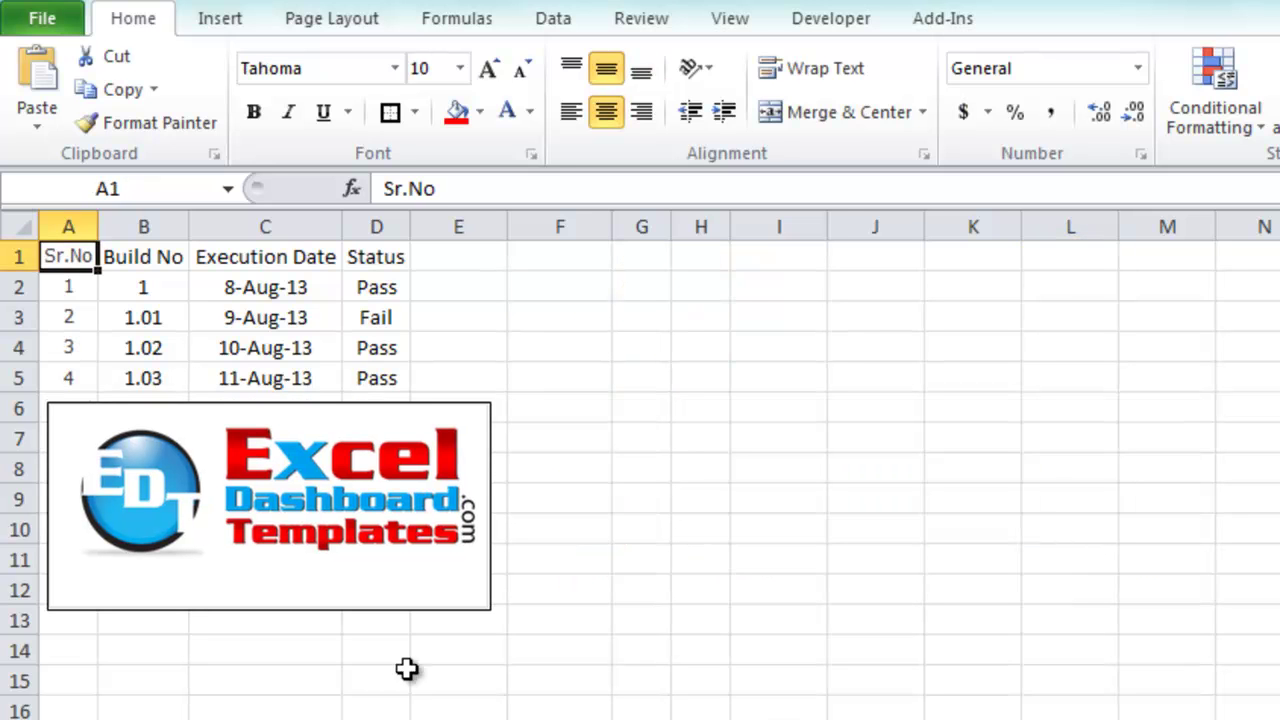
On the sheet holding only the build table, enter the formula =C2 in cell F2 to reference the execution date
click(600, 594)
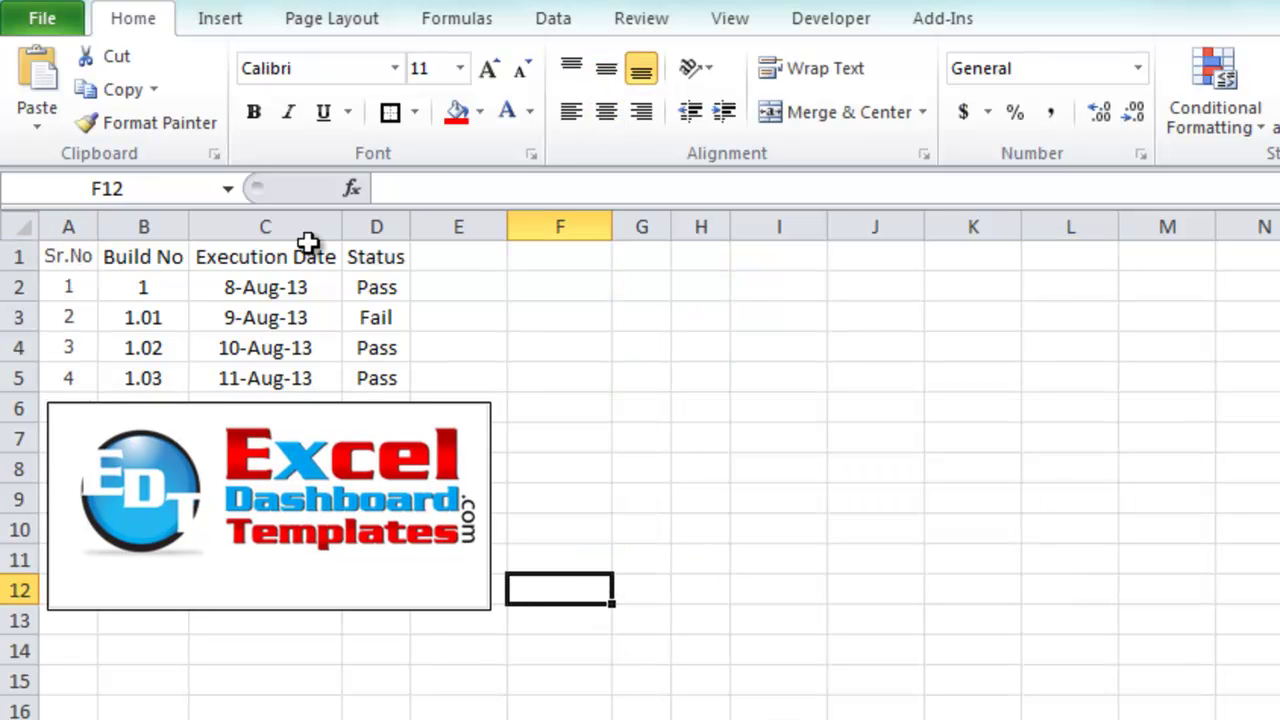
click(537, 283)
text(=)
key(Left)
key(Left)
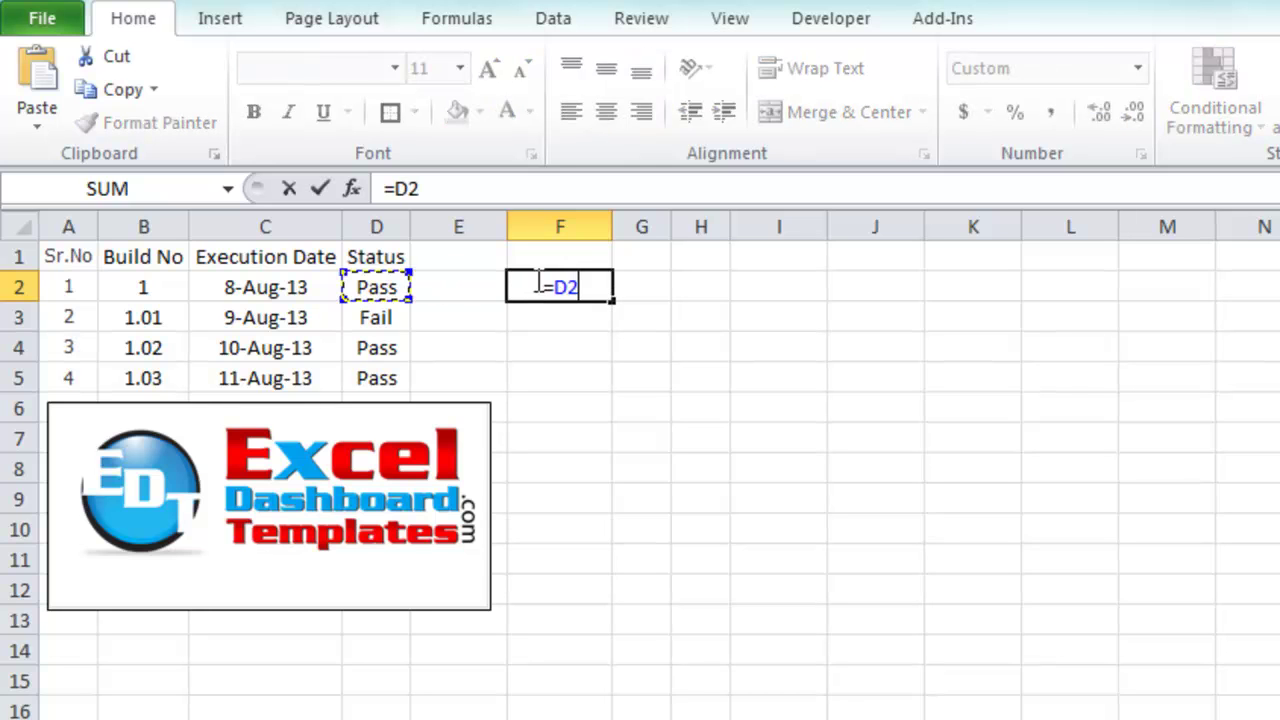
key(Left)
key(Return)
Enter the headers Pass in cell G1 and Fail in cell H1
click(535, 283)
key(Up)
key(Right)
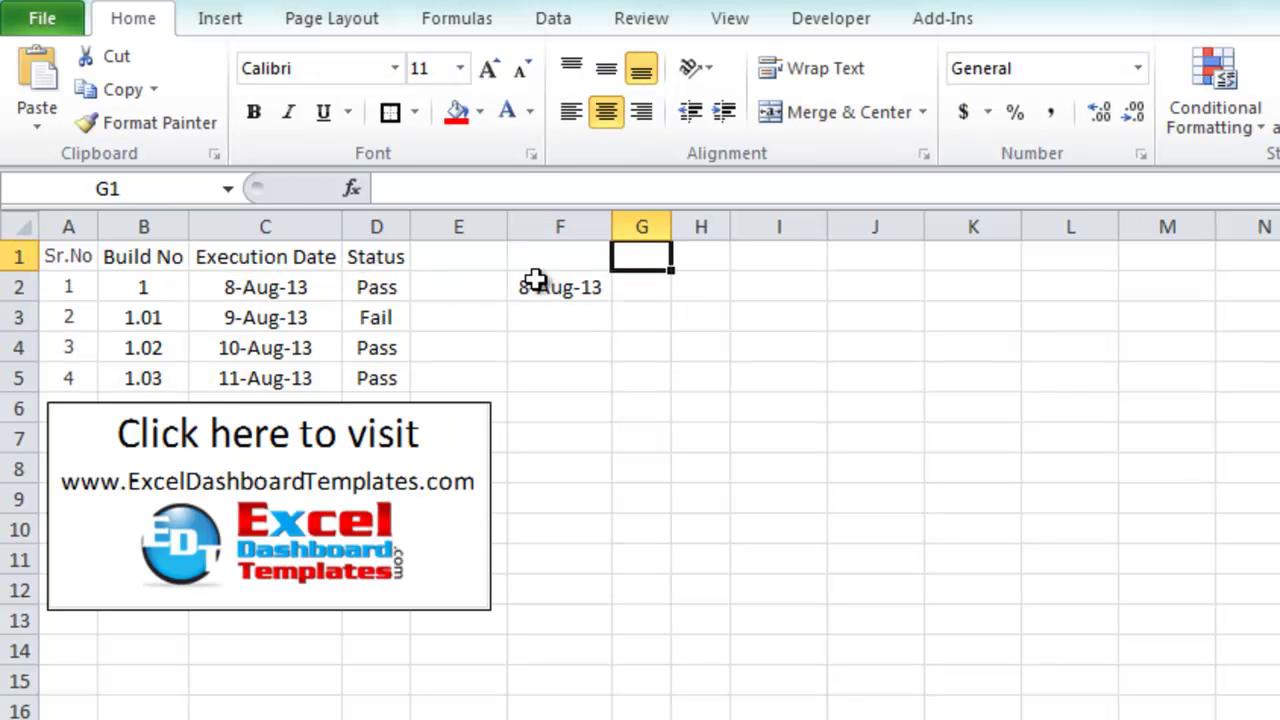
text(Pass)
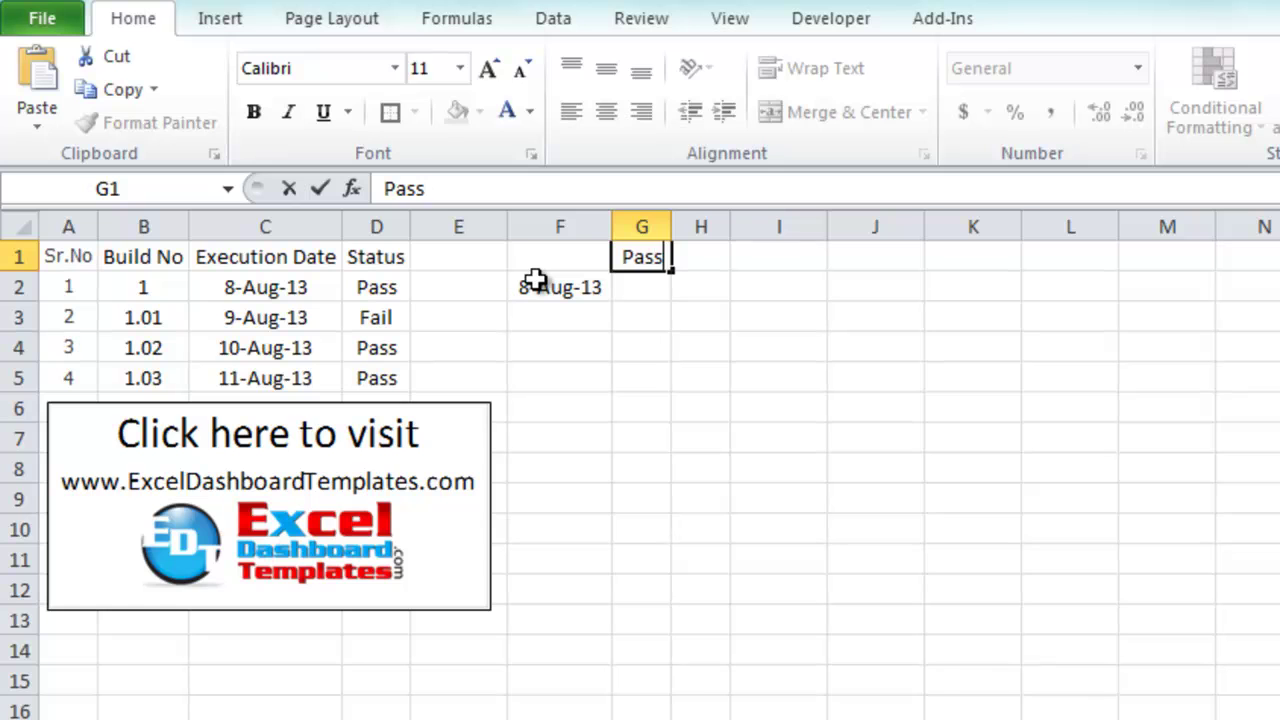
key(Tab)
text(Fail)
key(Return)
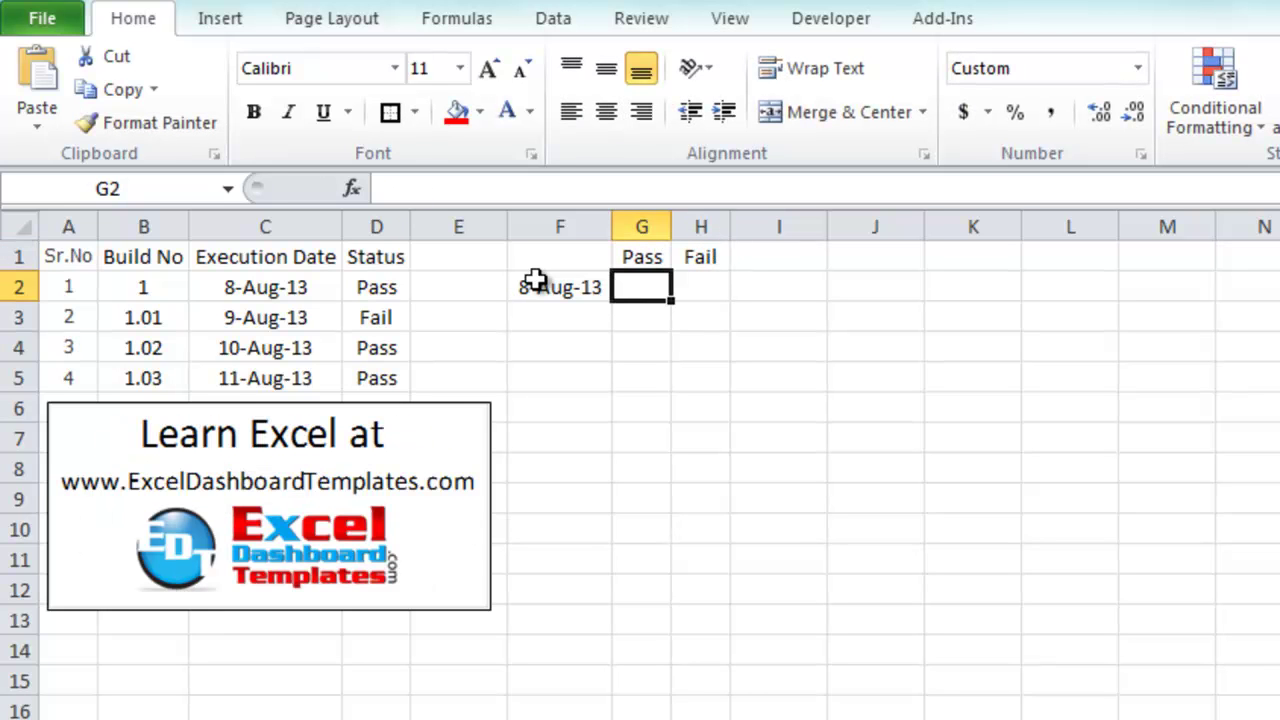
Enter the formula =IF(D2="pass",1,NA()) in cell G2 under the Pass header
key(Left)
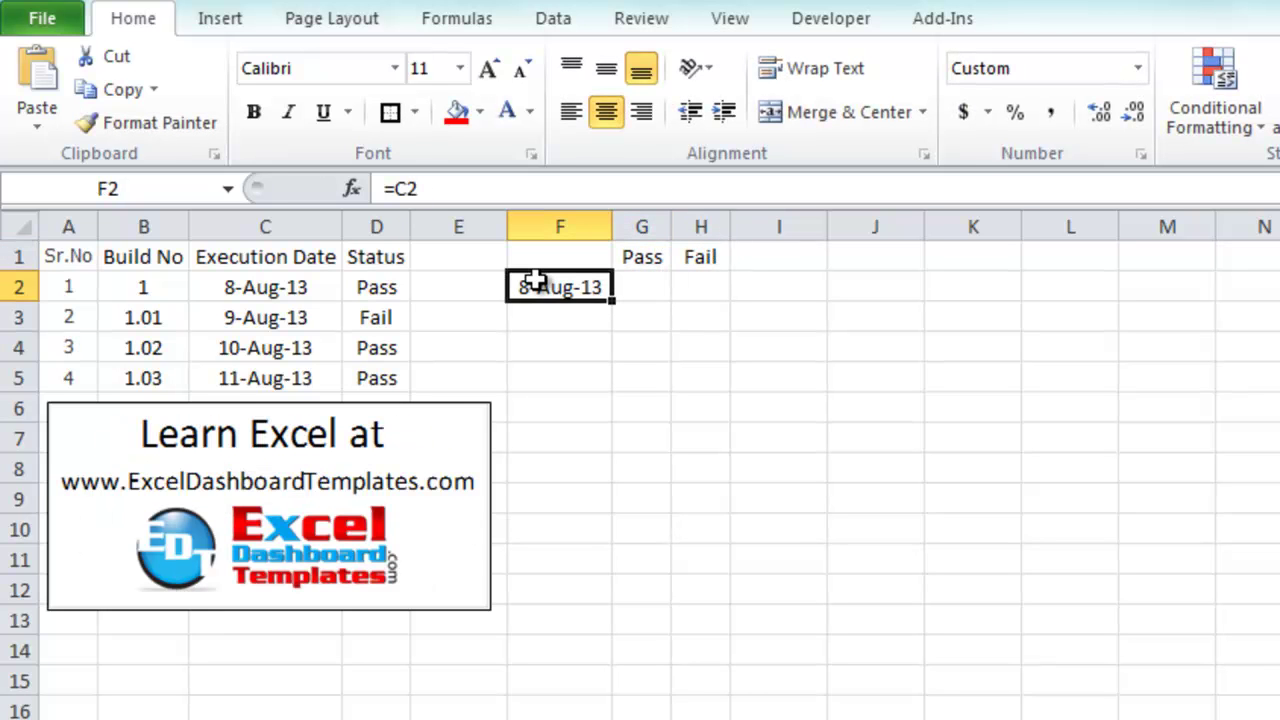
key(Right)
text(=)
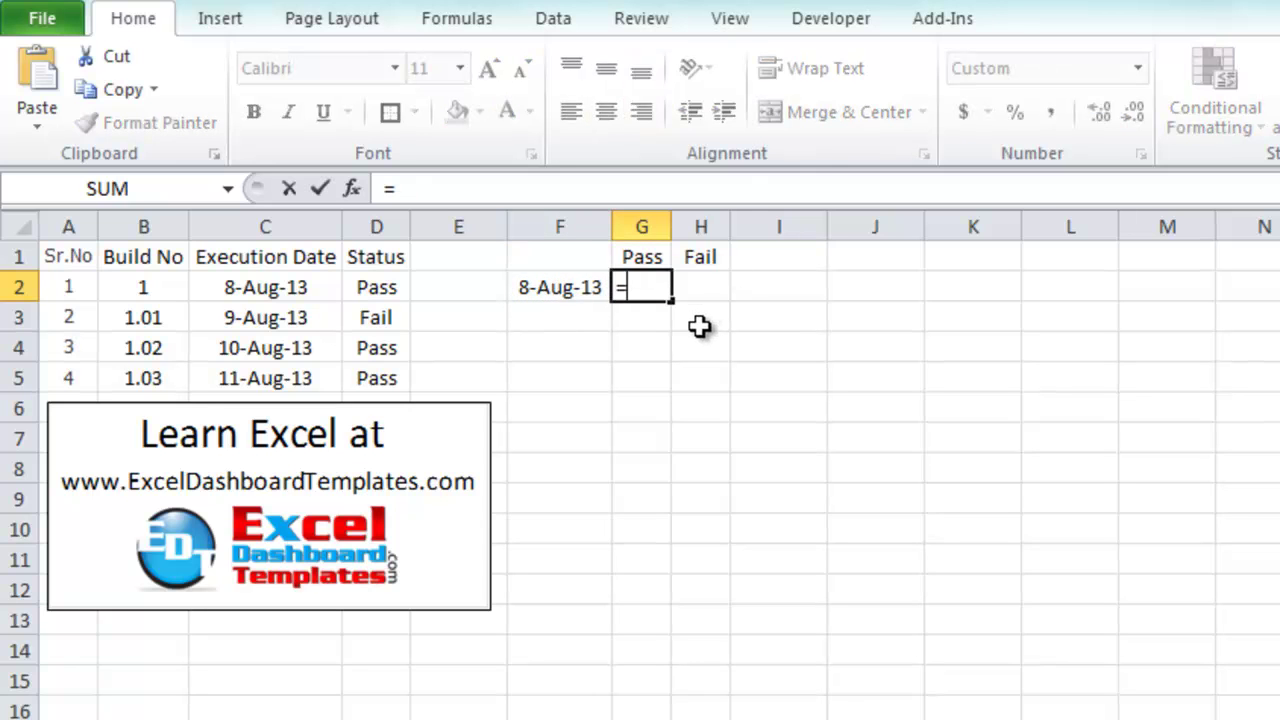
text(if()
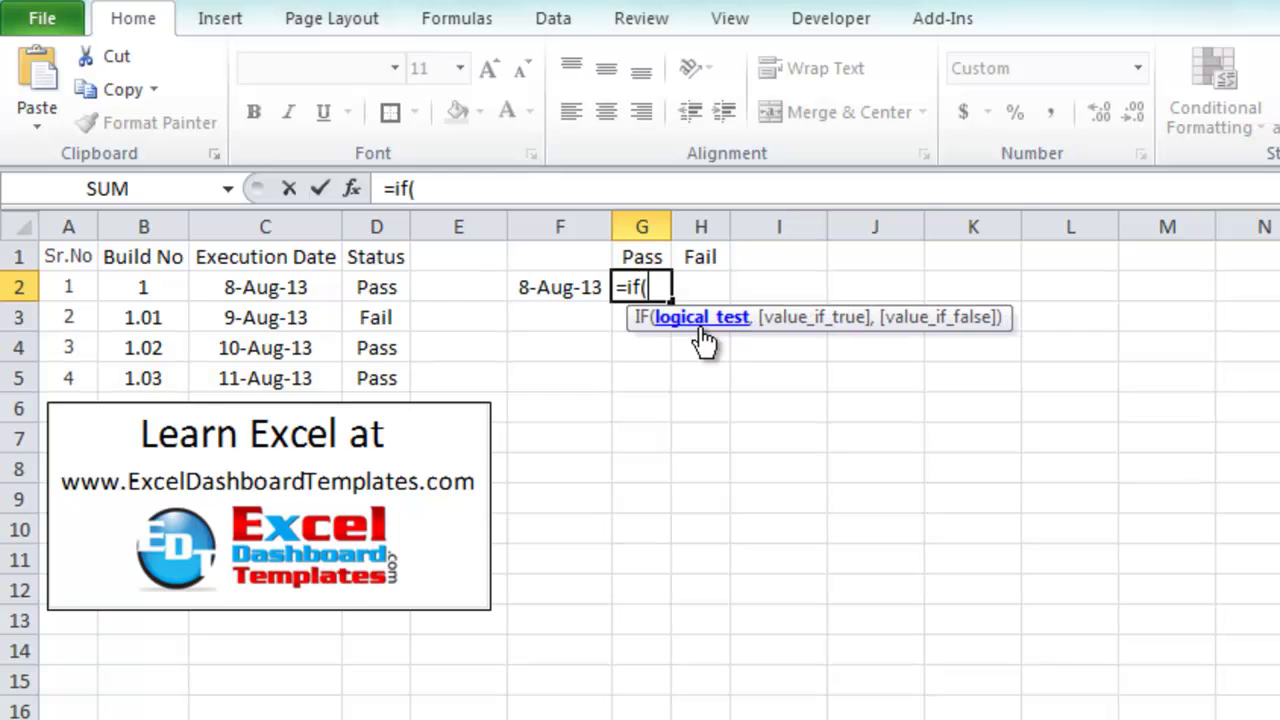
key(Left)
key(Left)
key(Left)
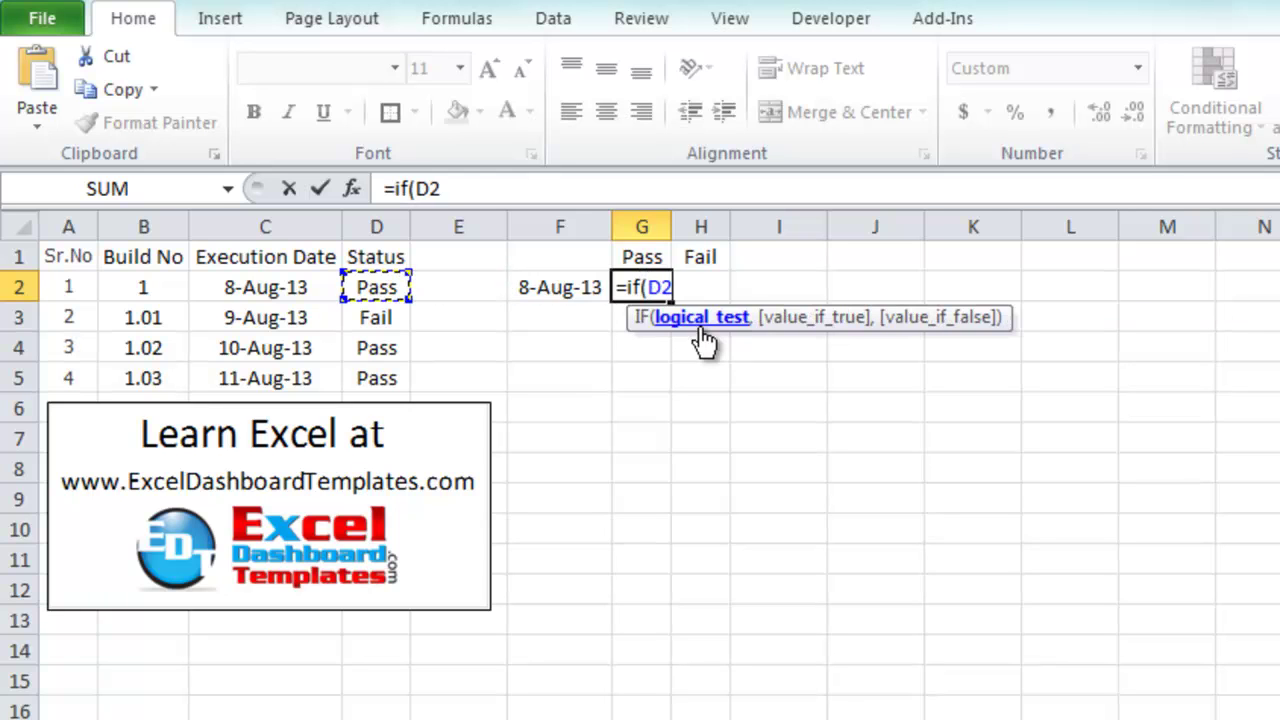
text(="pass)
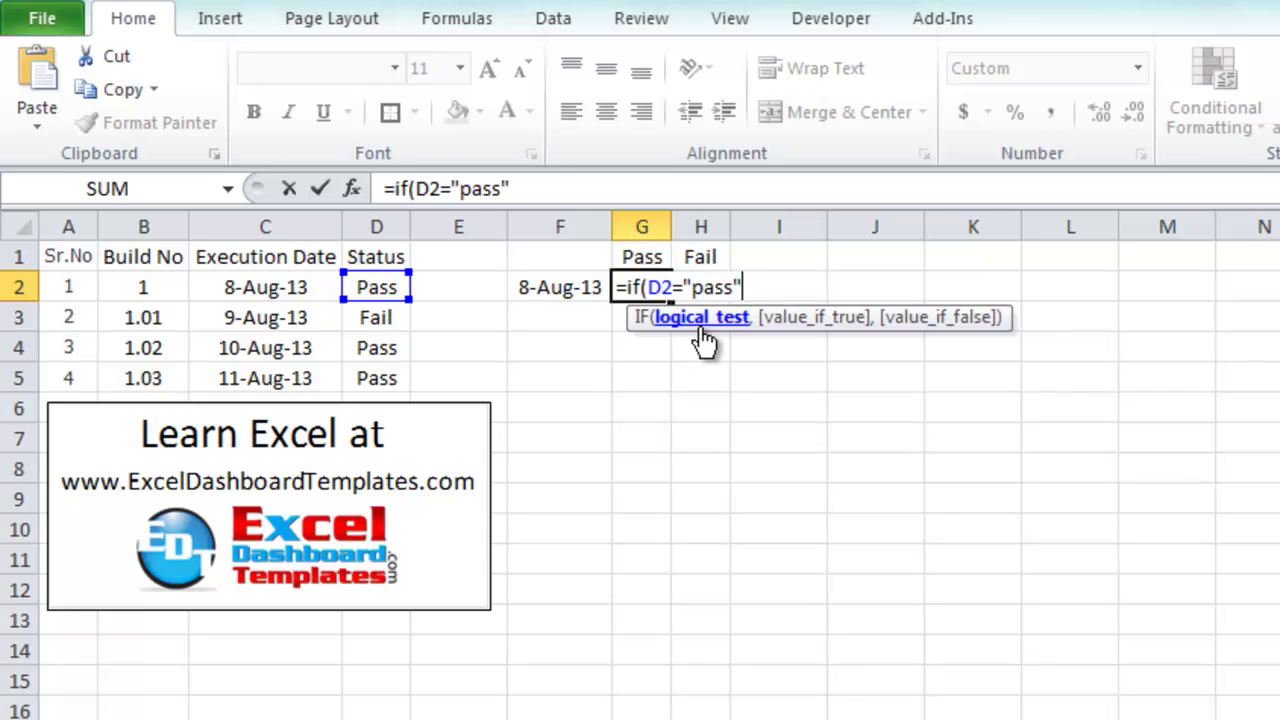
text(",)
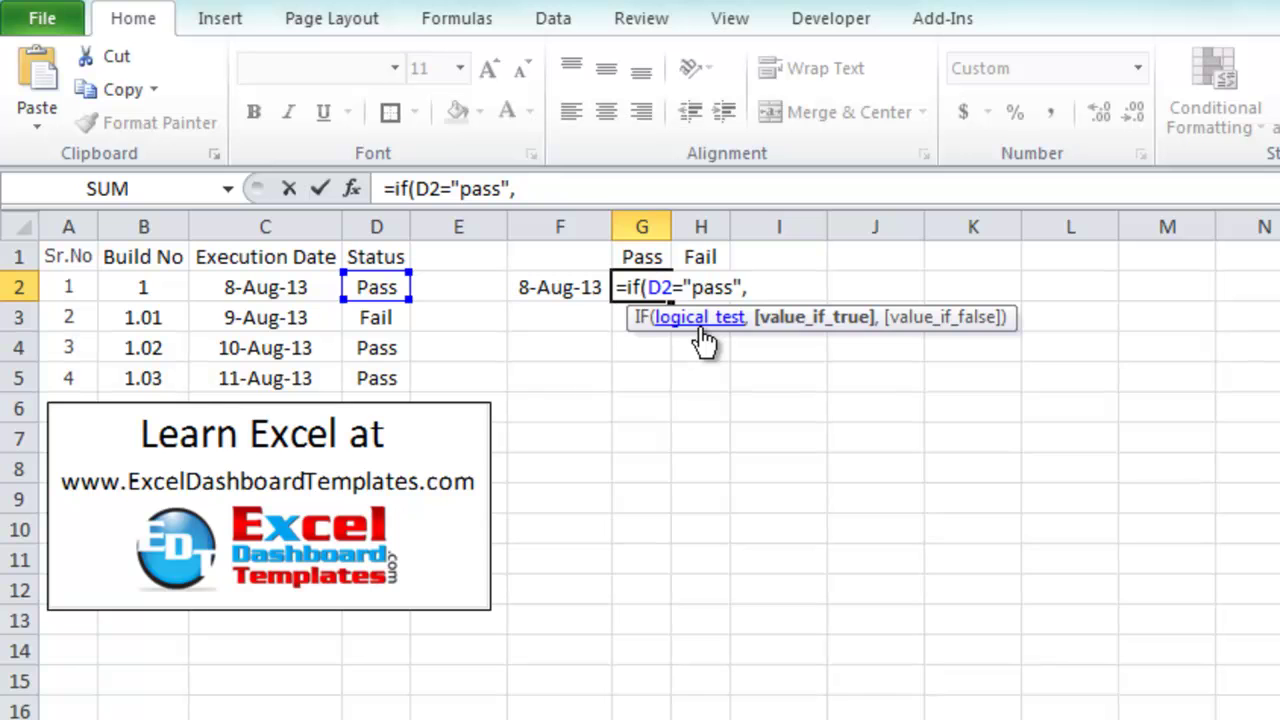
text(1,na)
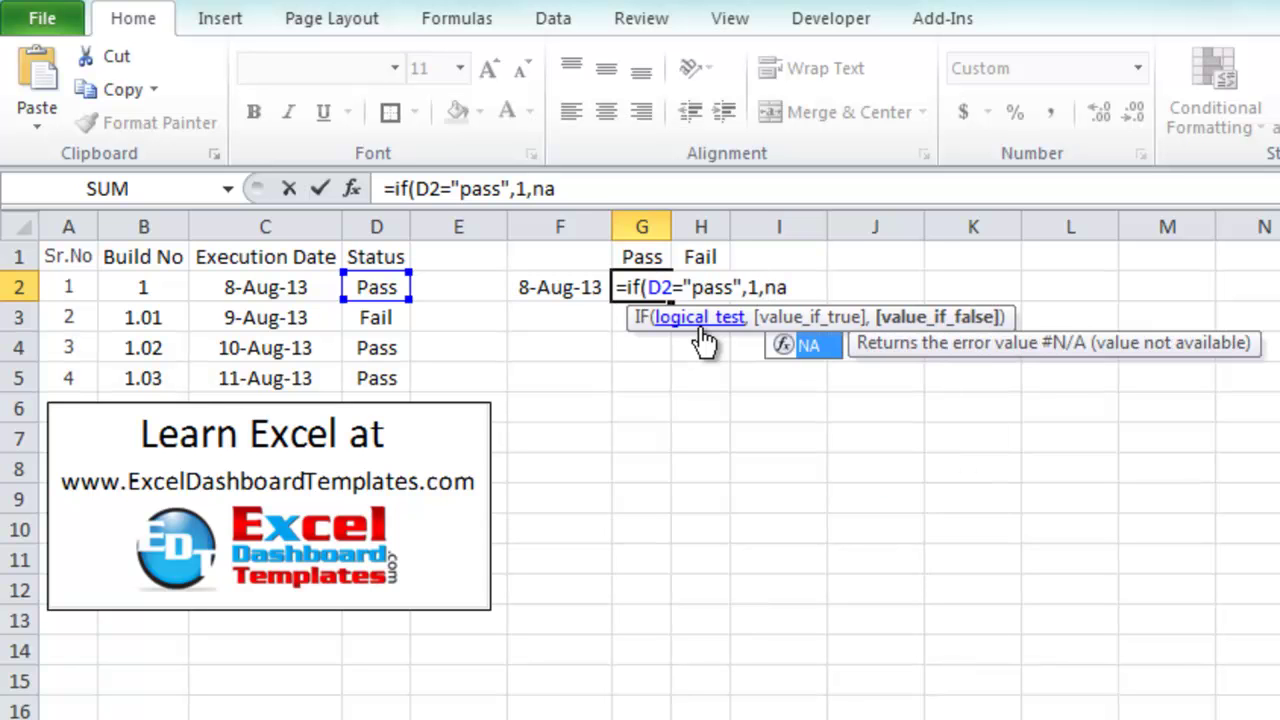
text(()))
key(Return)
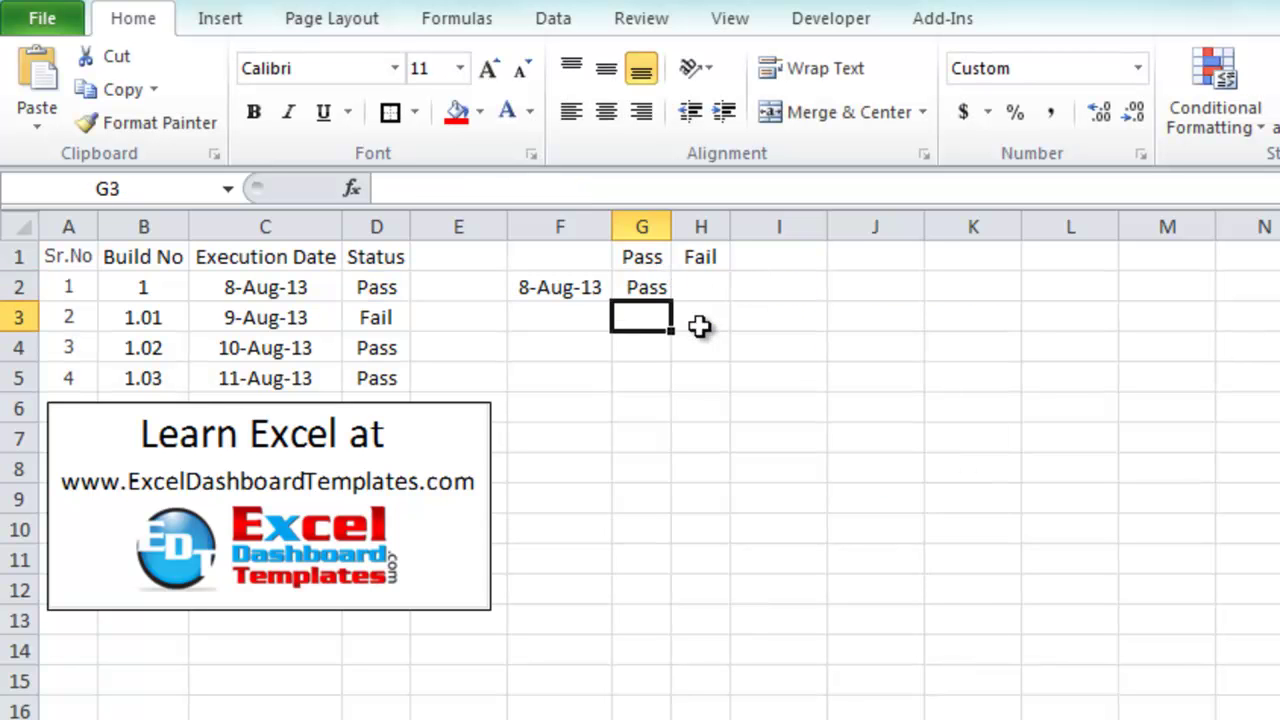
Change the number format of cell G2 to General
key(Up)
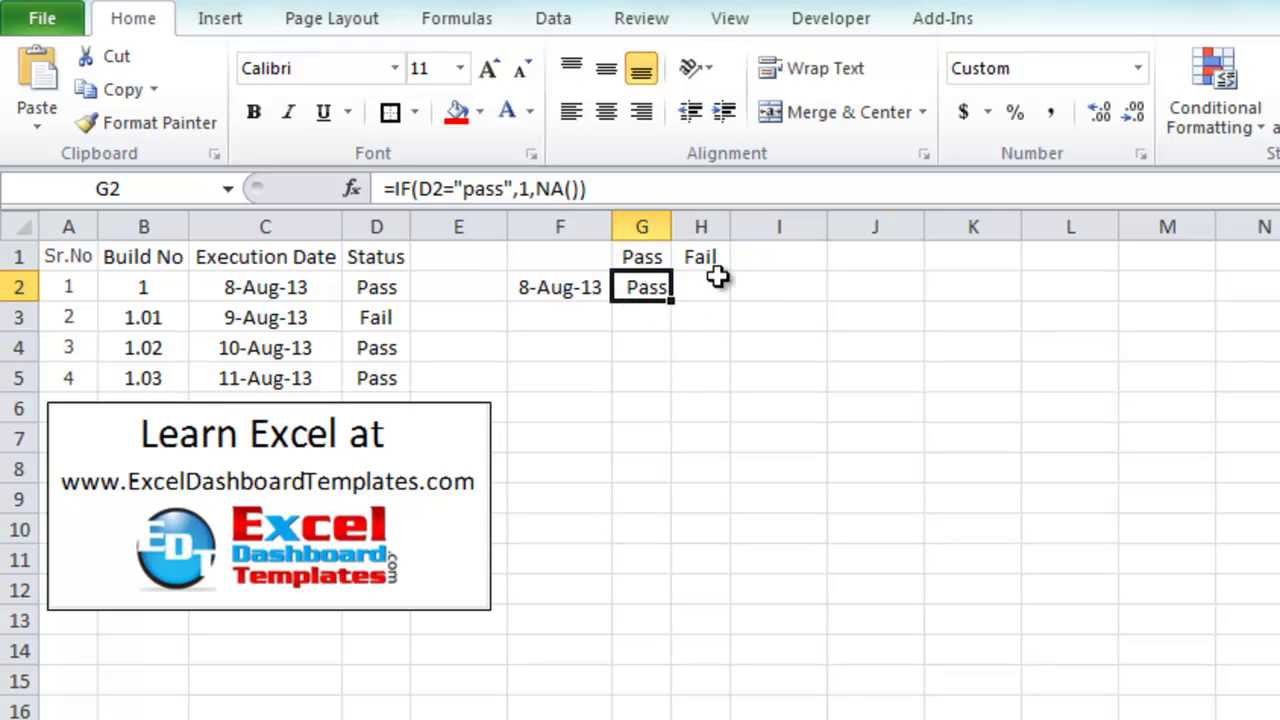
click(1138, 68)
click(1090, 120)
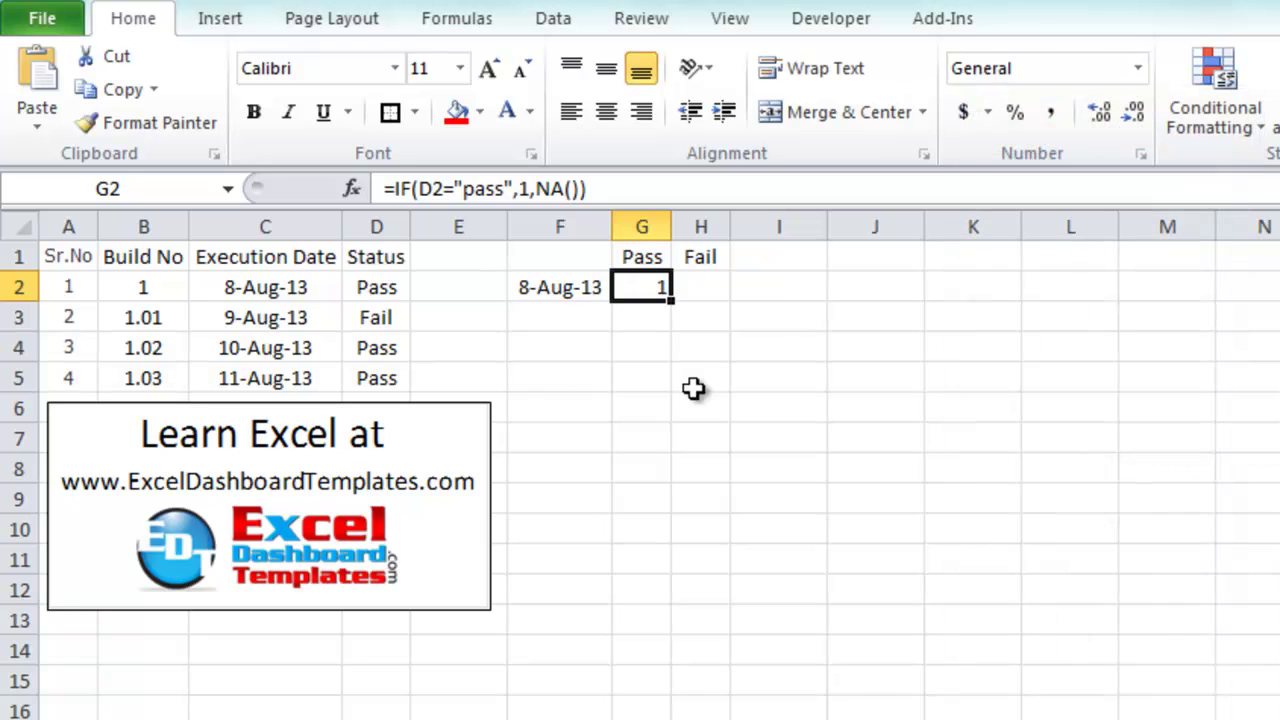
click(648, 345)
click(639, 281)
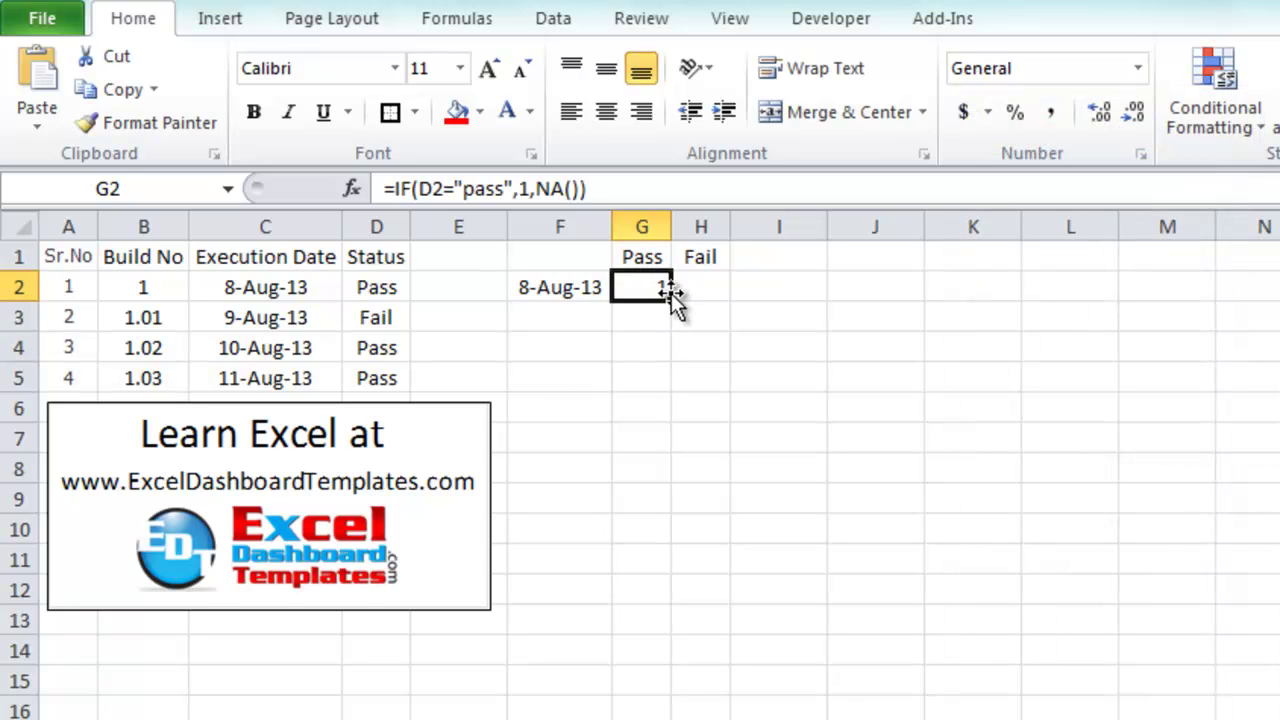
Enter the formula =IF(D2="Fail",0,NA()) in cell H2 under the Fail header
click(693, 287)
text(=)
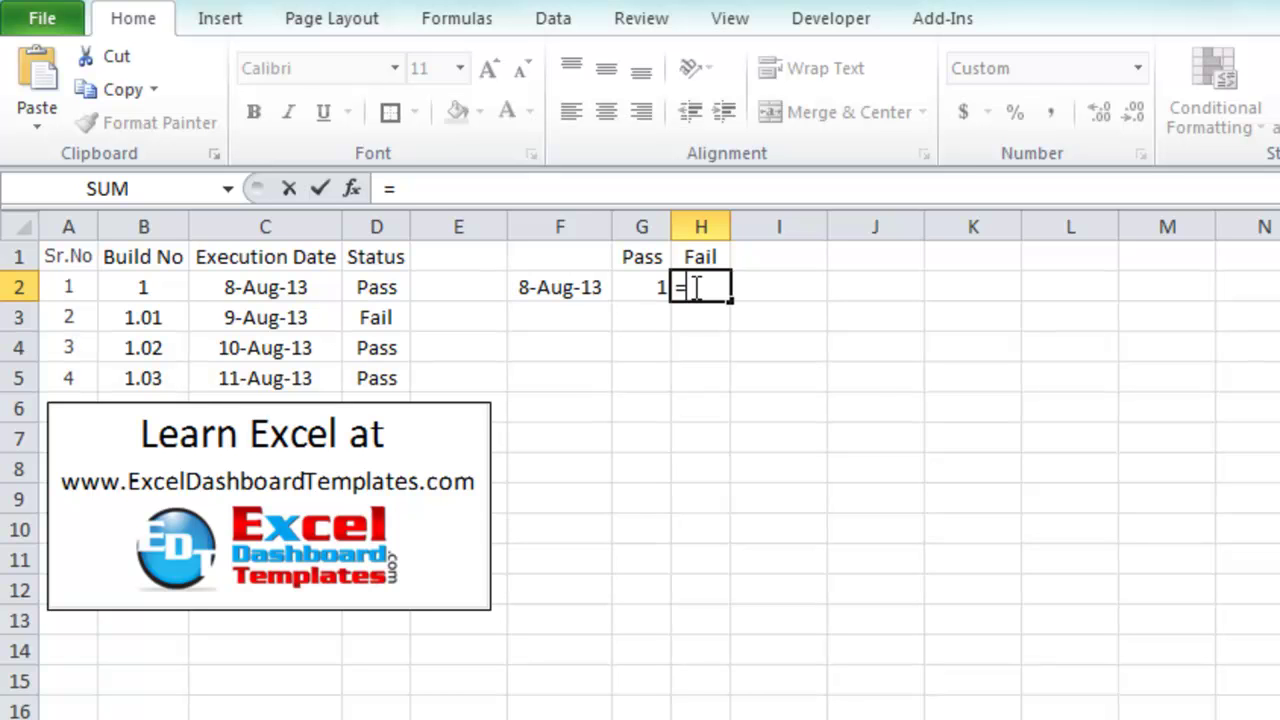
text(if)
key(Tab)
text(pa)
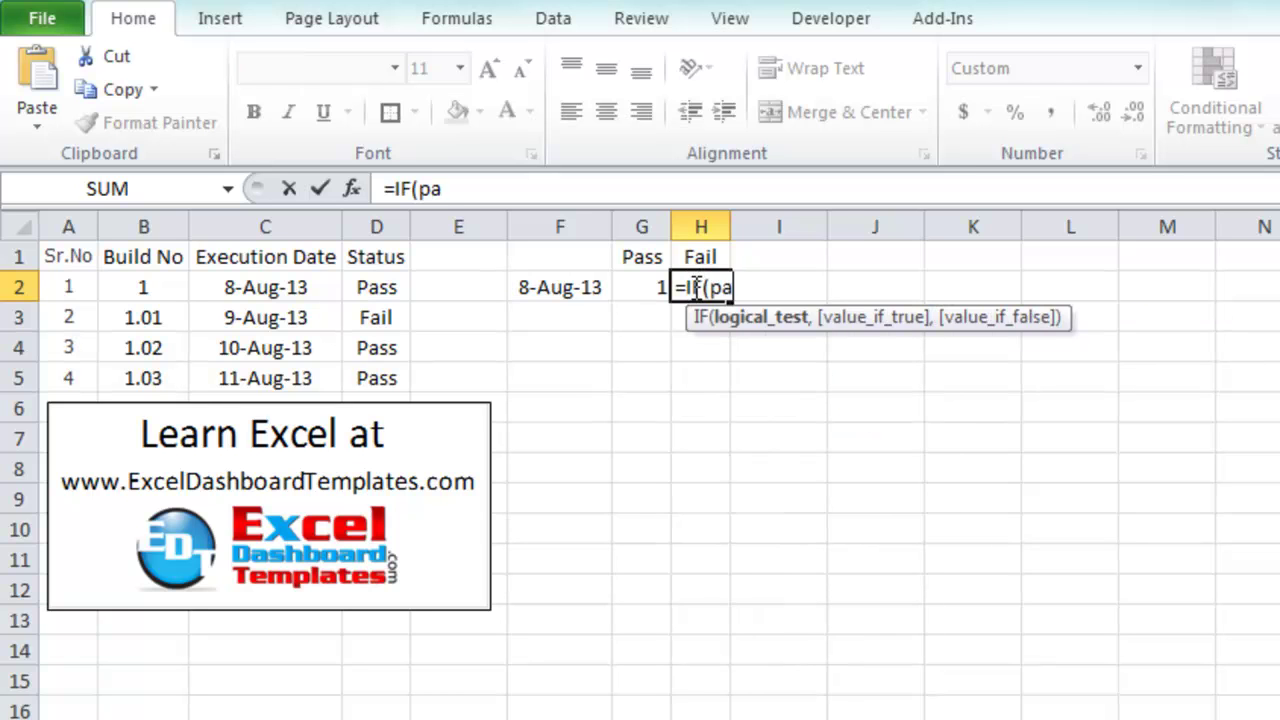
text(s)
key(BackSpace)
key(BackSpace)
key(BackSpace)
text(d2="Fai)
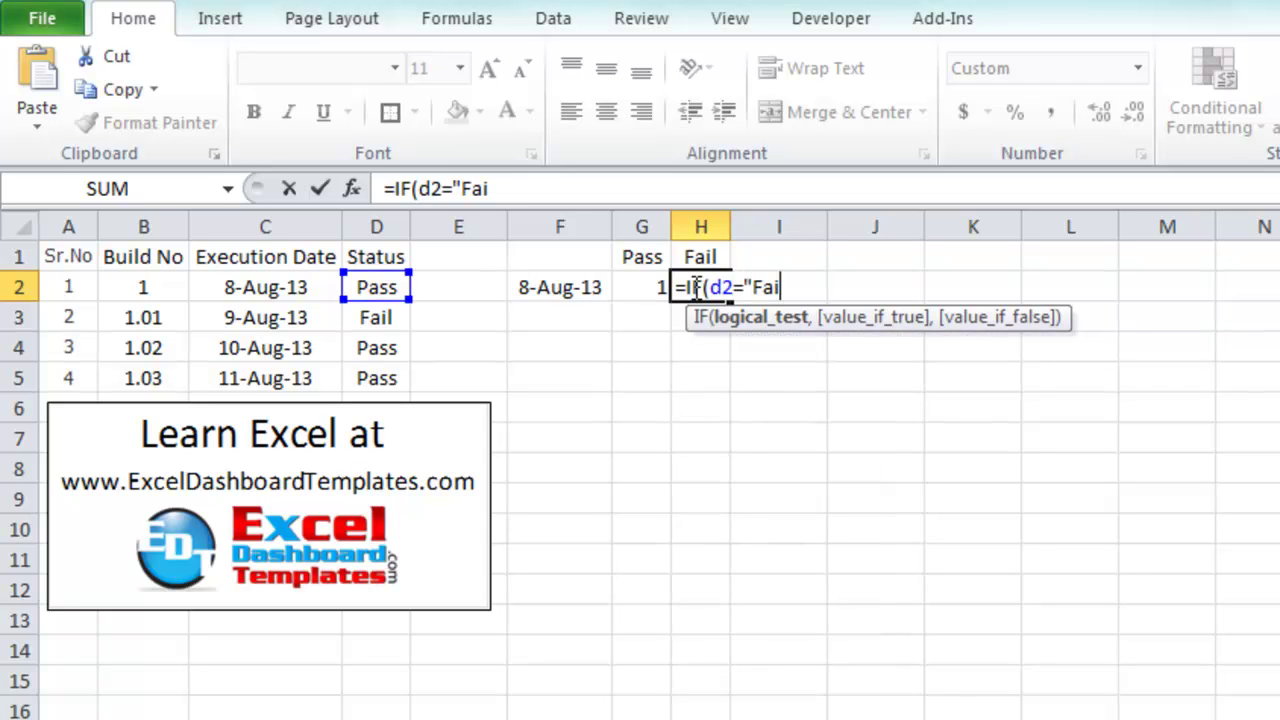
text(l",)
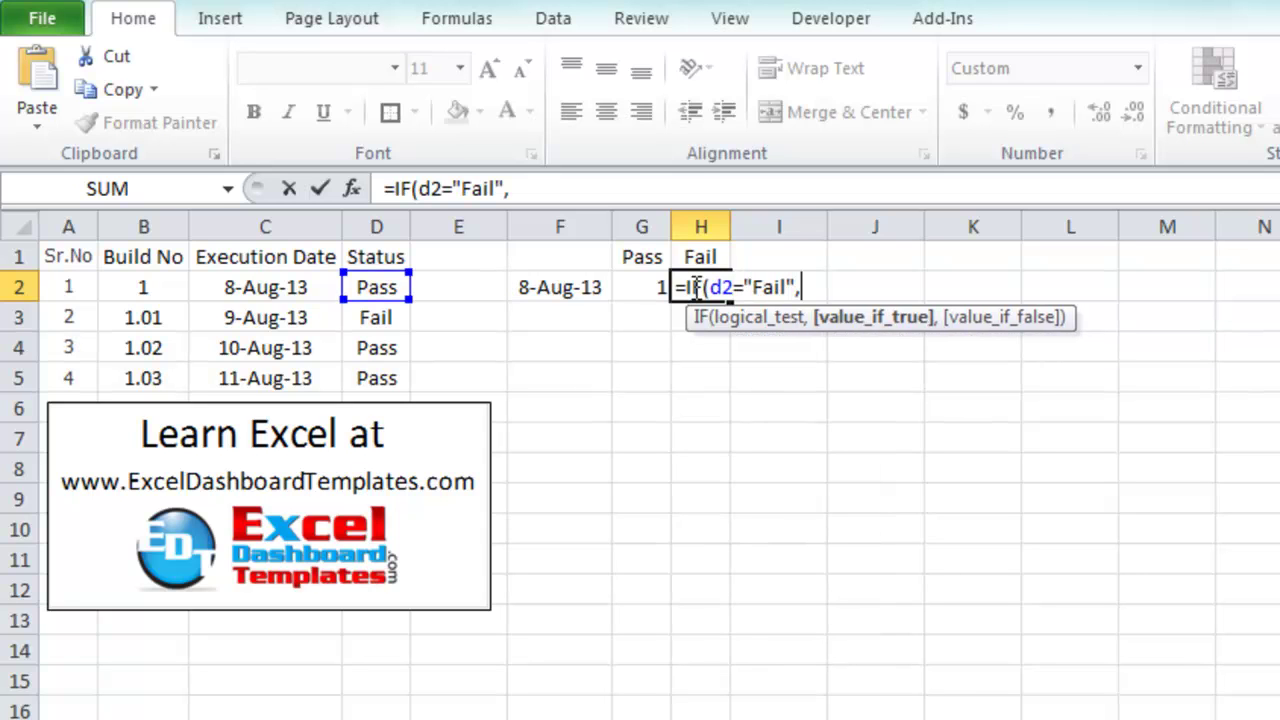
text(0,)
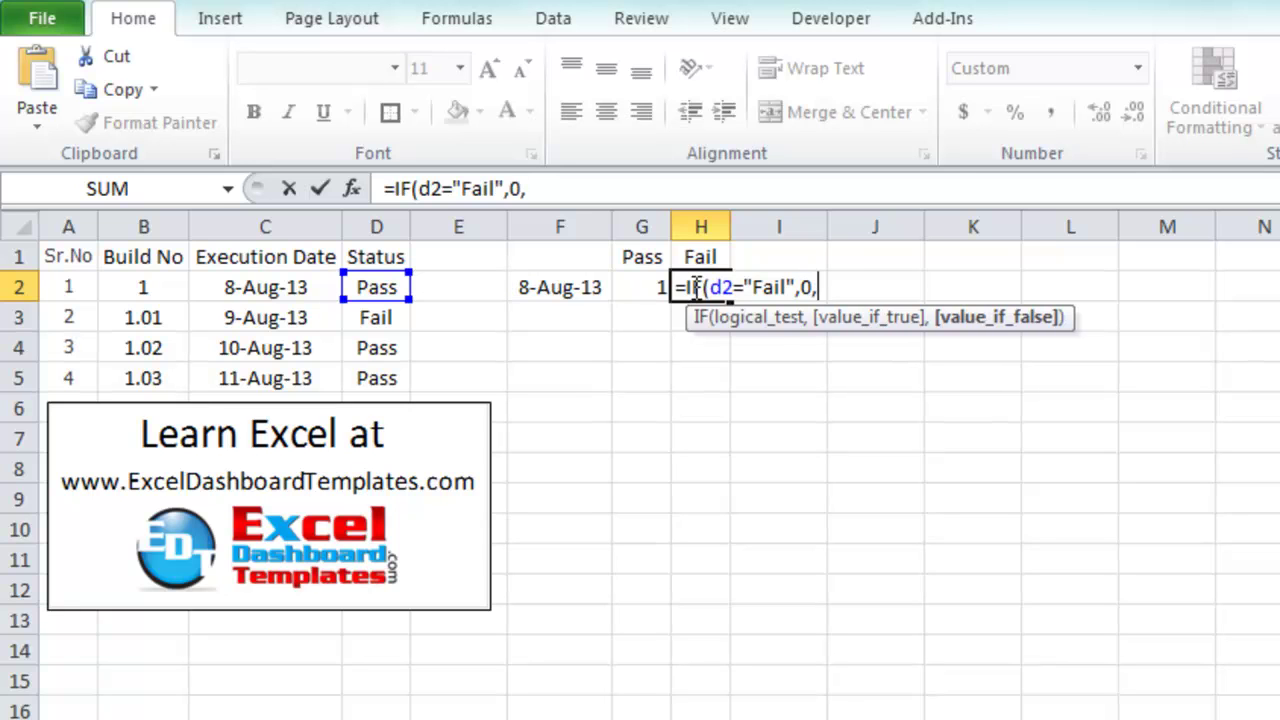
text(na()))
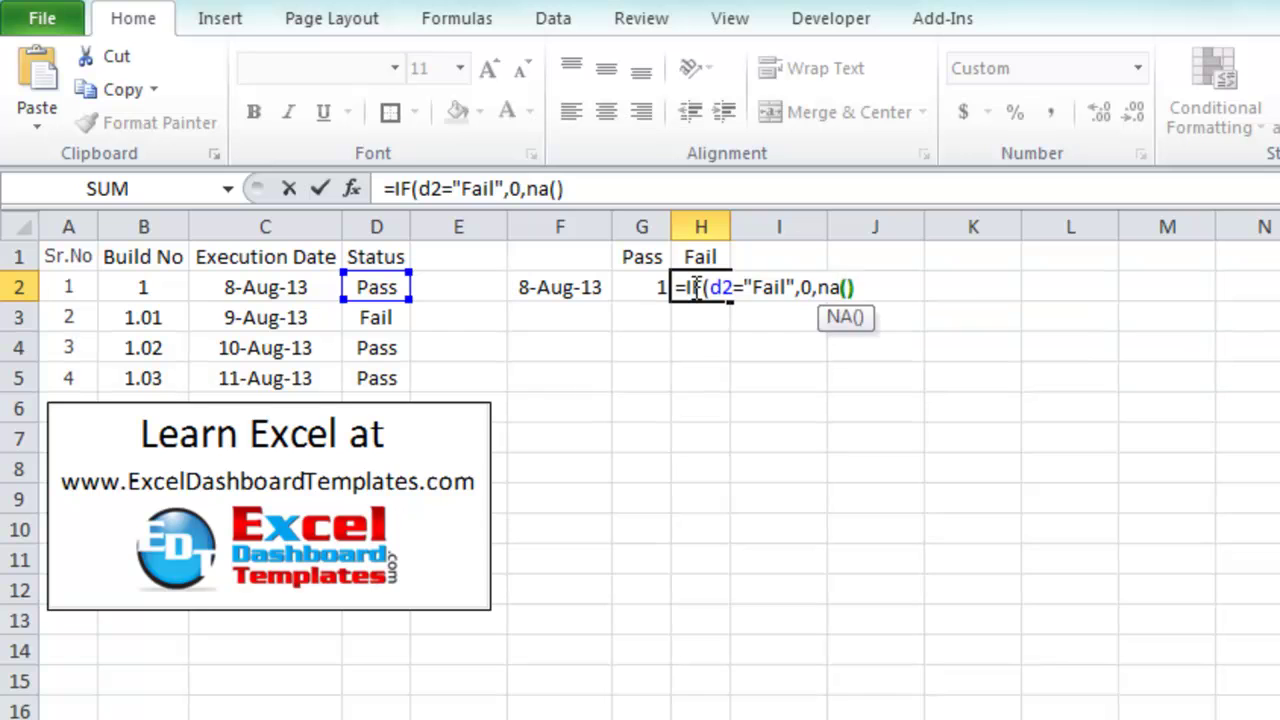
key(Return)
Fill the date, Pass and Fail formulas in F2:H2 down to row 5
click(693, 287)
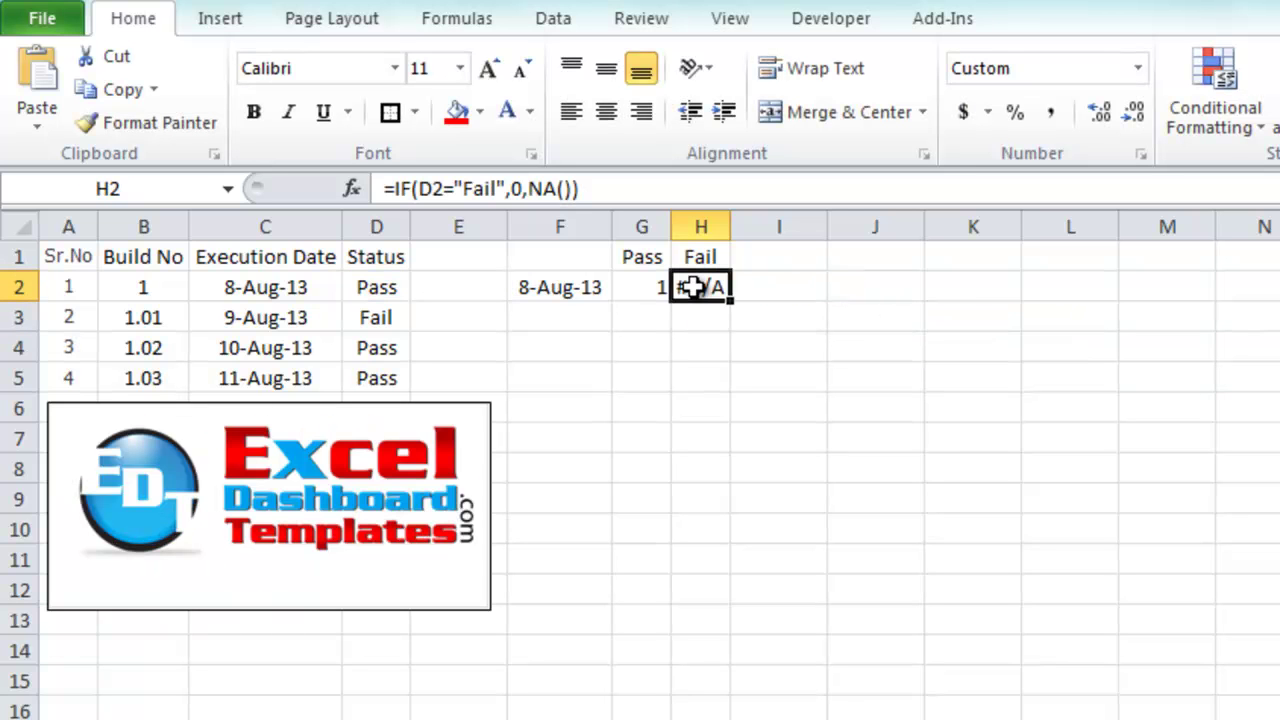
drag(575, 288, 723, 391)
Choose the existing custom number format "Pass";"";"Fail" for cells G2:H5
drag(636, 285, 693, 378)
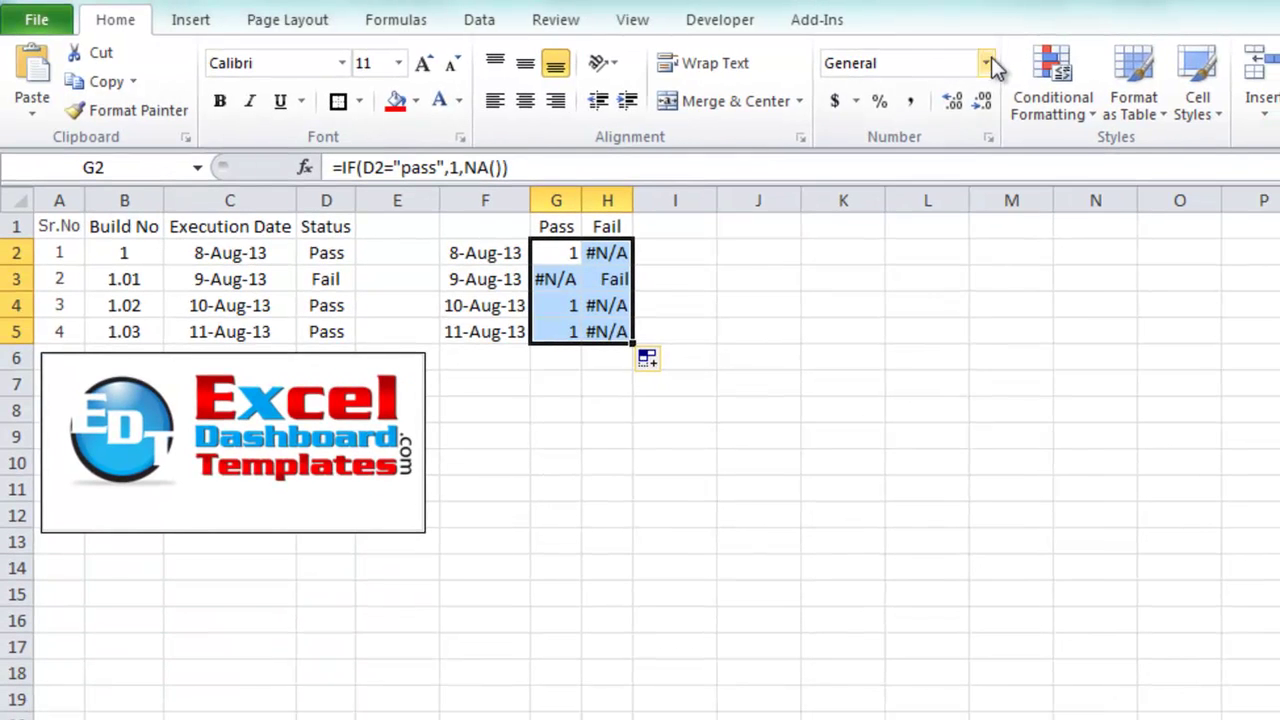
click(987, 64)
click(973, 15)
click(986, 65)
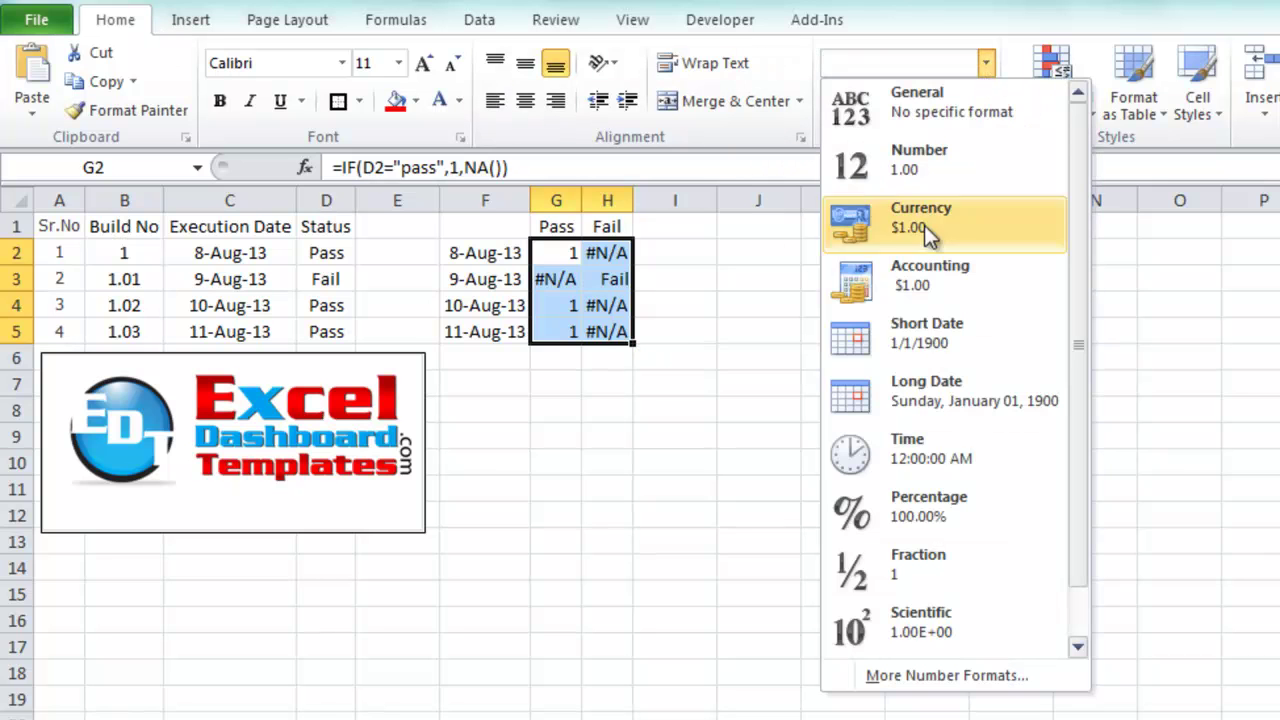
click(889, 676)
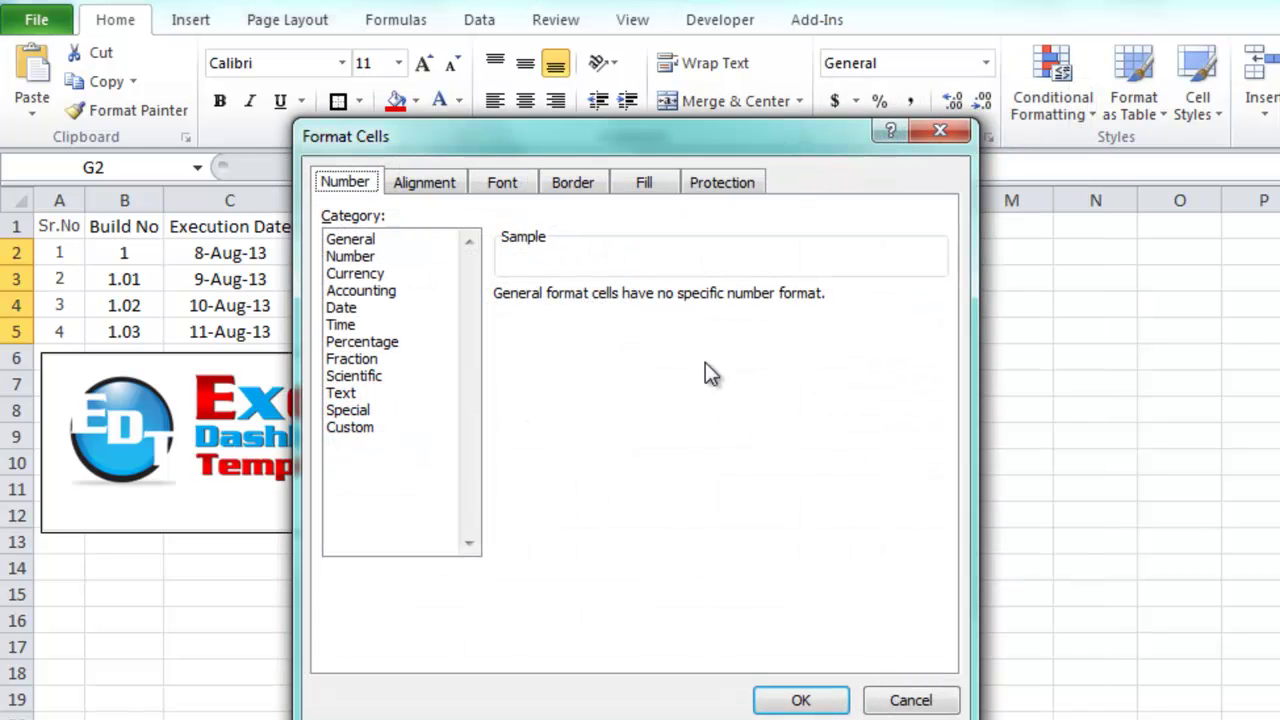
click(365, 437)
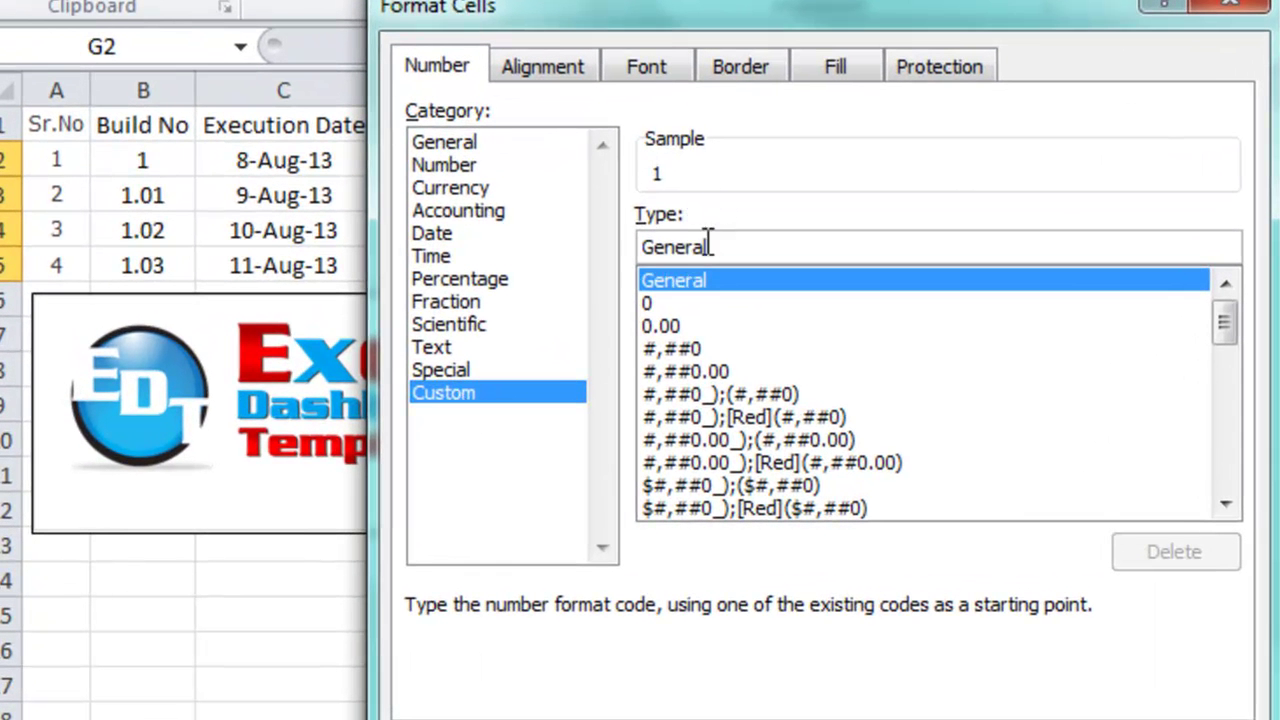
drag(708, 244, 609, 237)
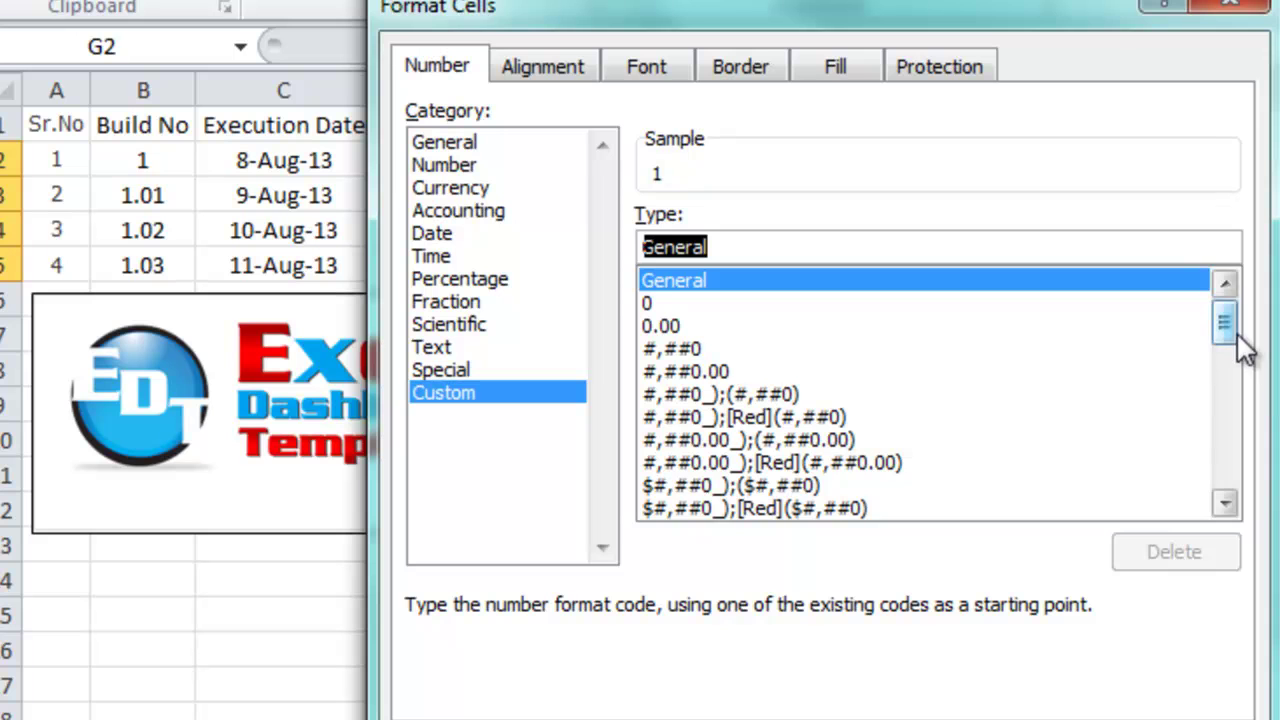
drag(1230, 330, 1234, 457)
click(910, 506)
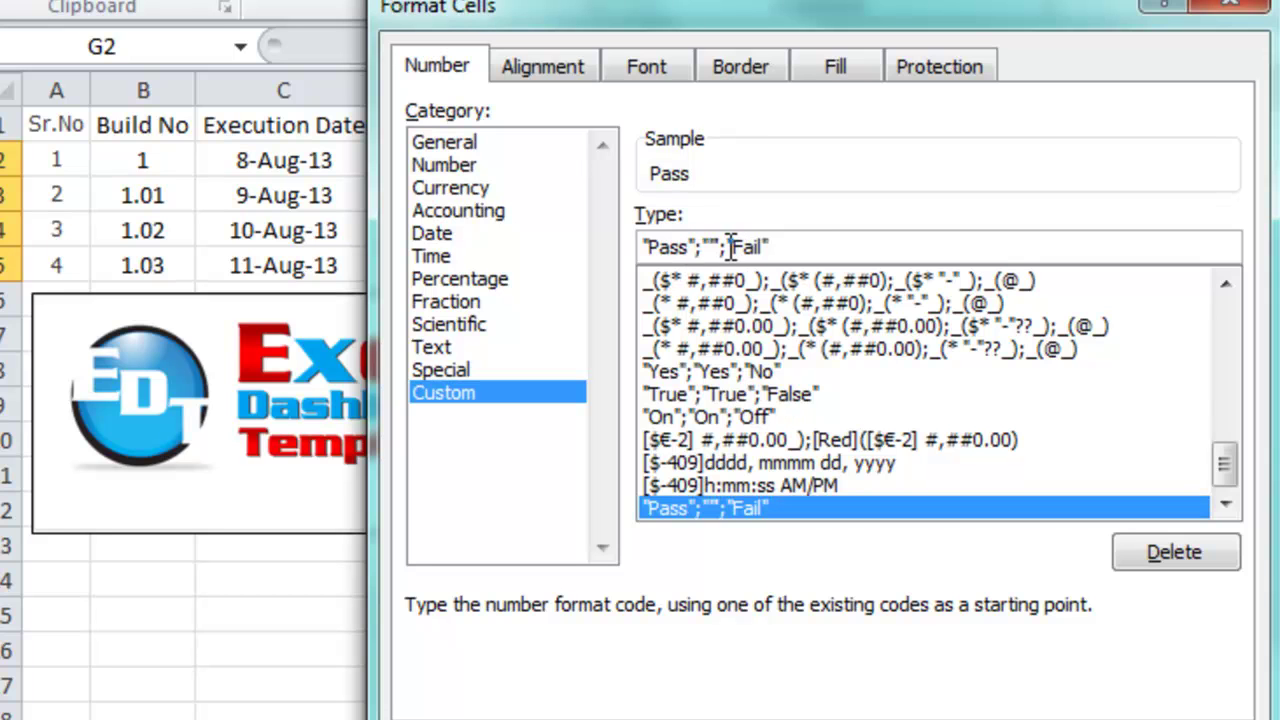
Examine the Pass, empty and Fail sections of the custom format code and apply the format to the cells
drag(740, 245, 808, 244)
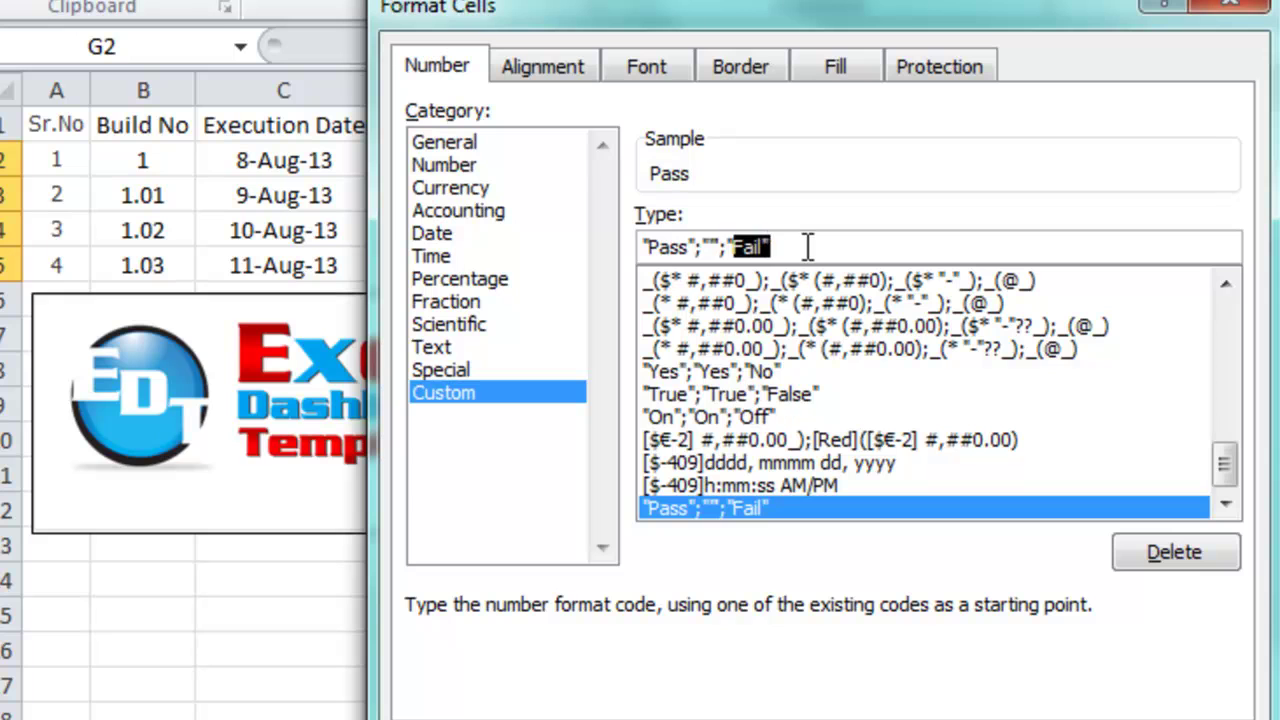
click(808, 246)
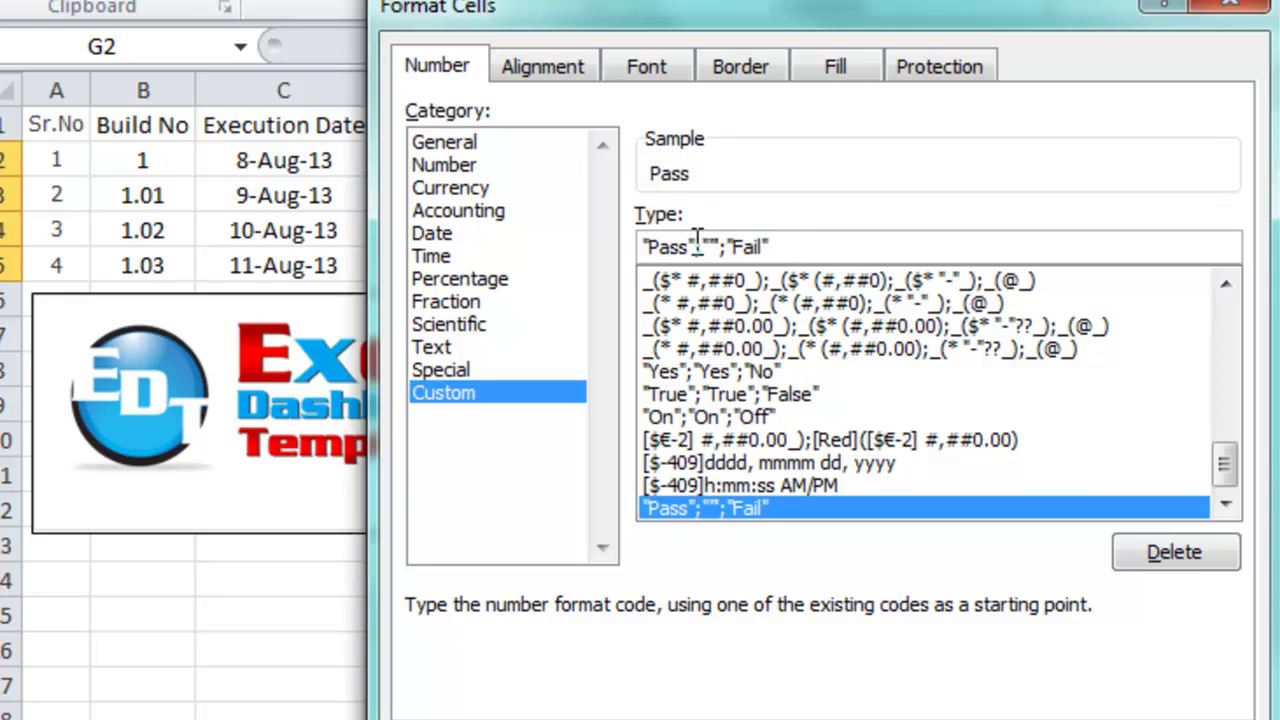
drag(698, 240, 638, 258)
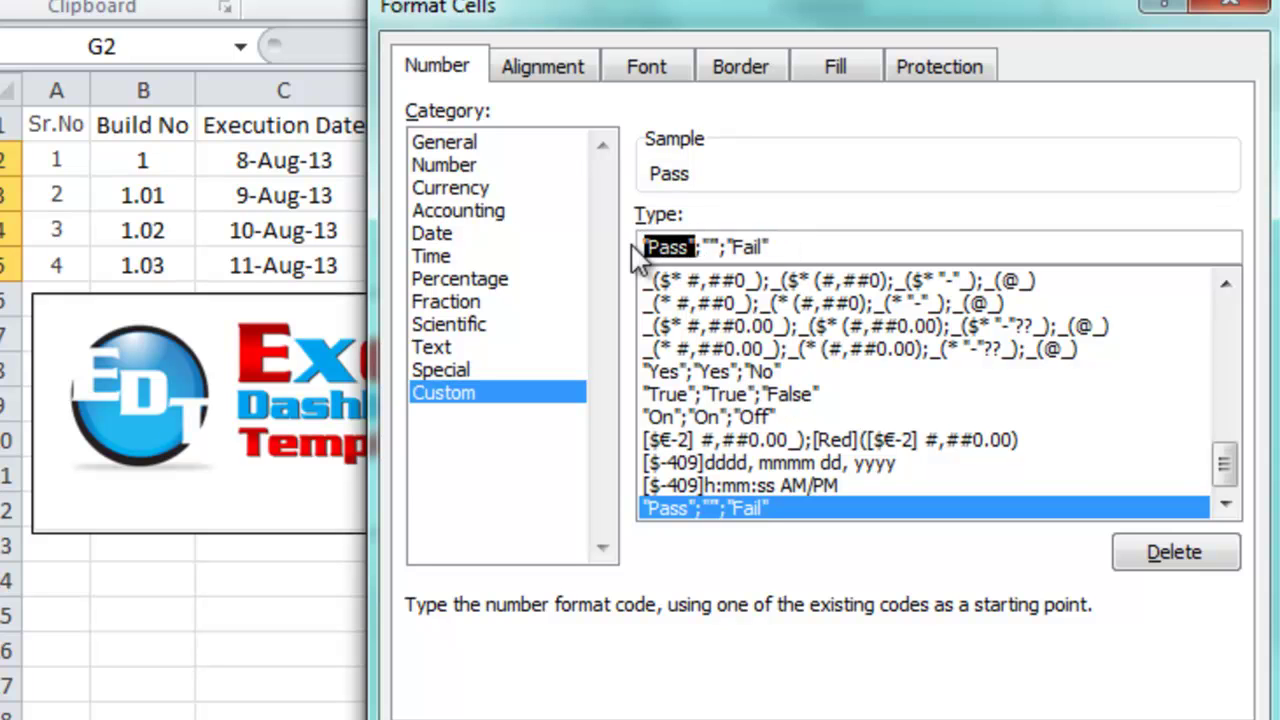
click(706, 250)
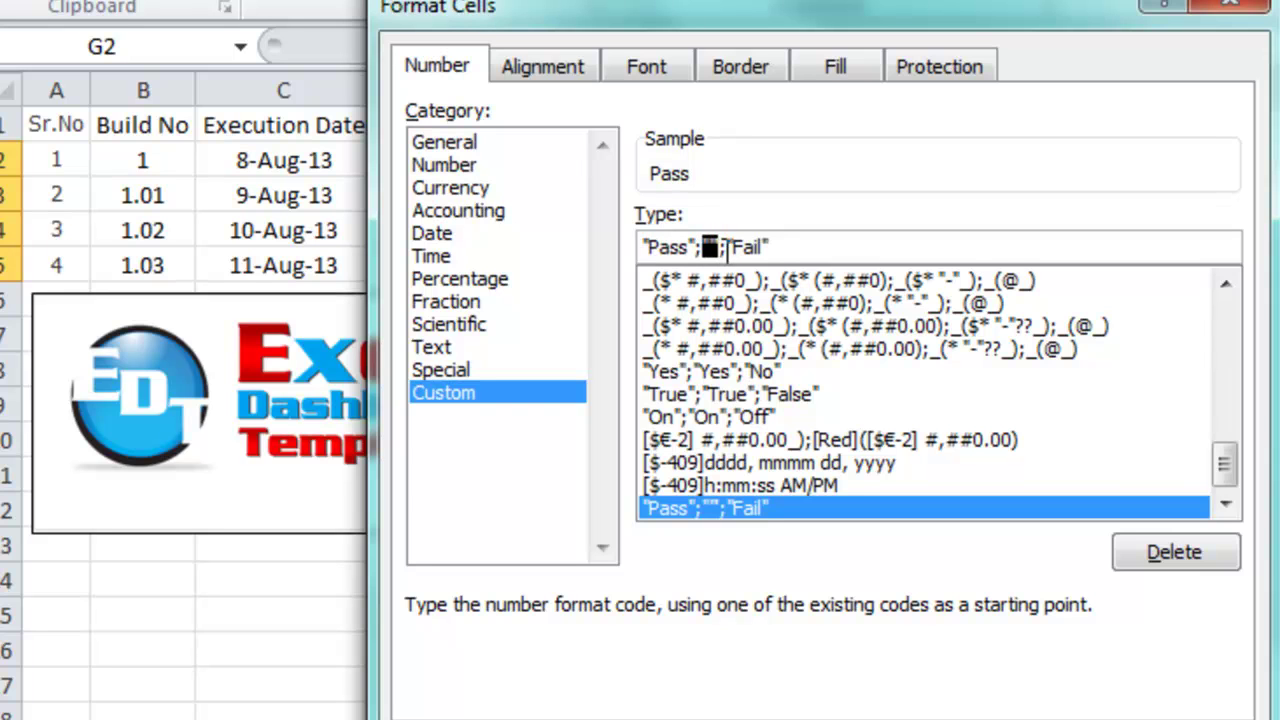
drag(726, 247, 785, 247)
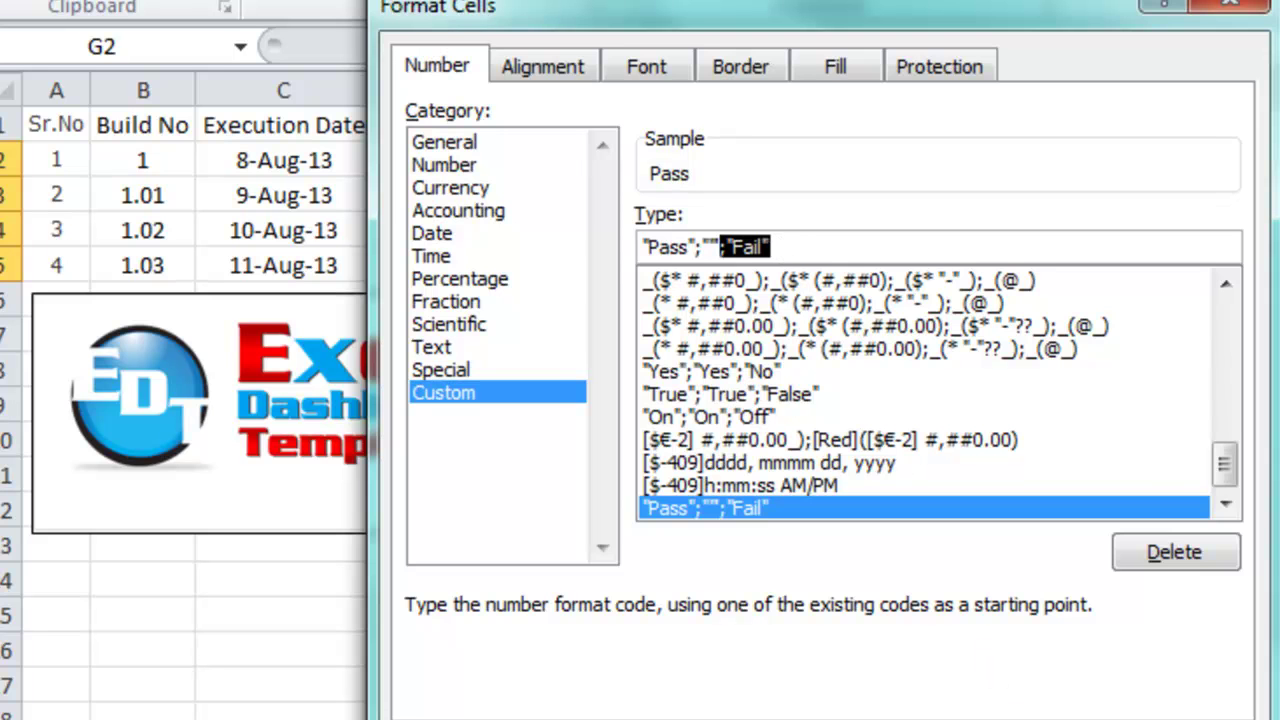
key(Return)
click(985, 506)
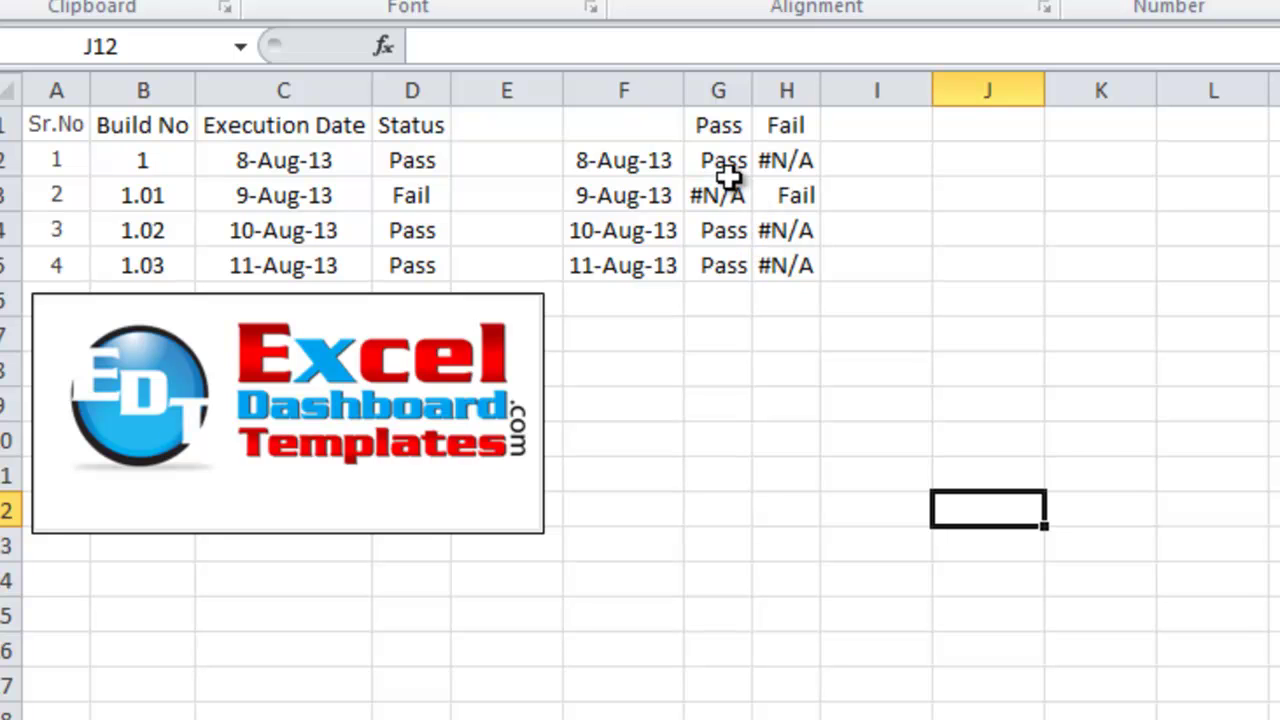
Check the formulas behind the formatted results in cells G2 and H3
drag(706, 155, 760, 263)
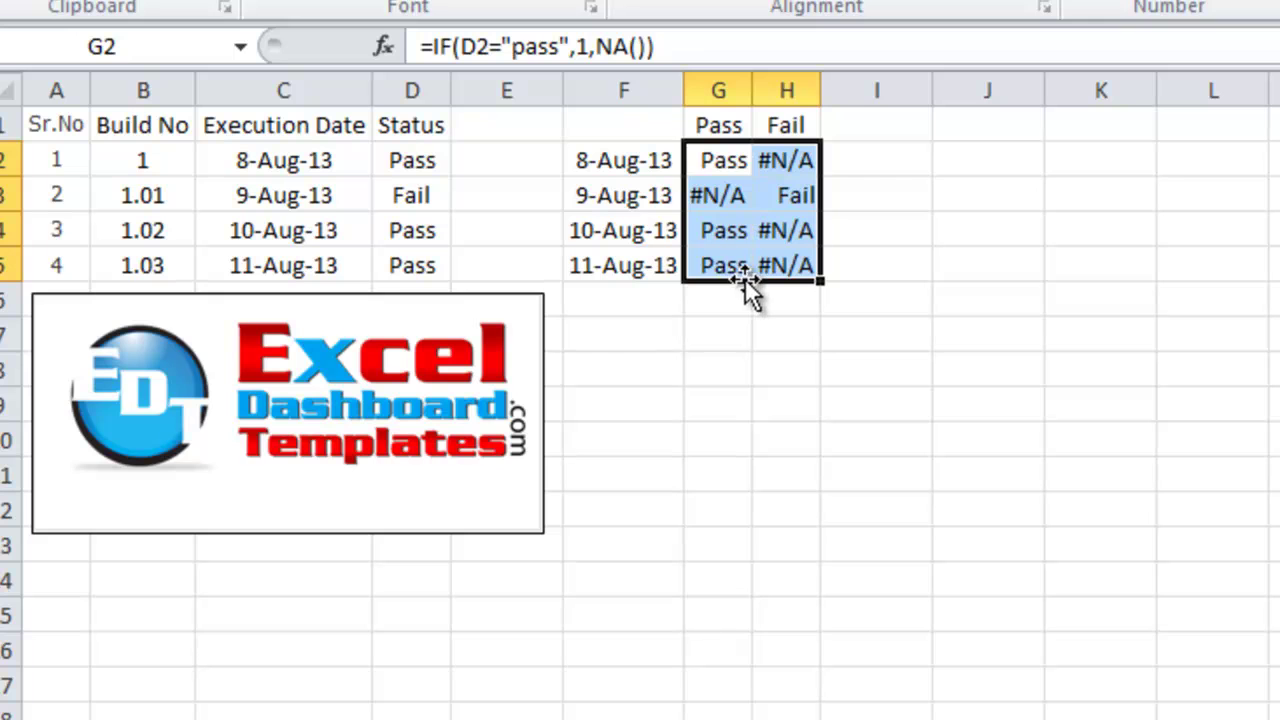
click(771, 160)
click(738, 165)
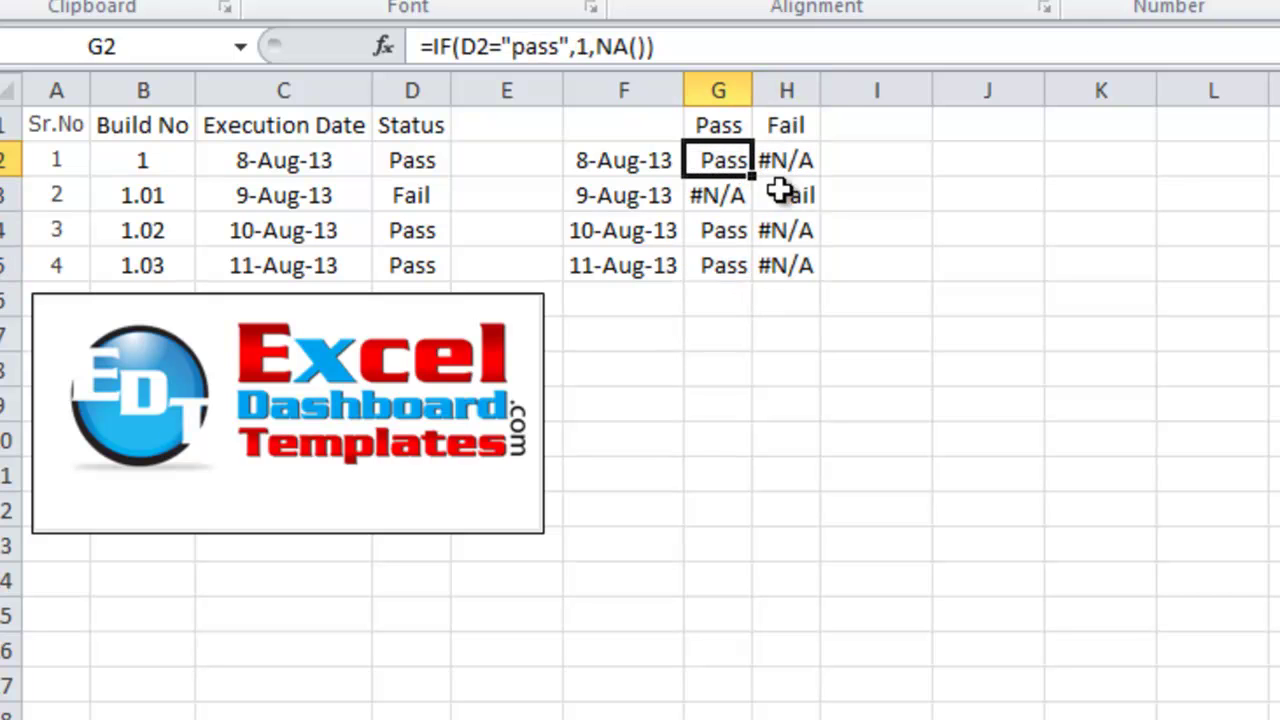
click(783, 192)
click(731, 165)
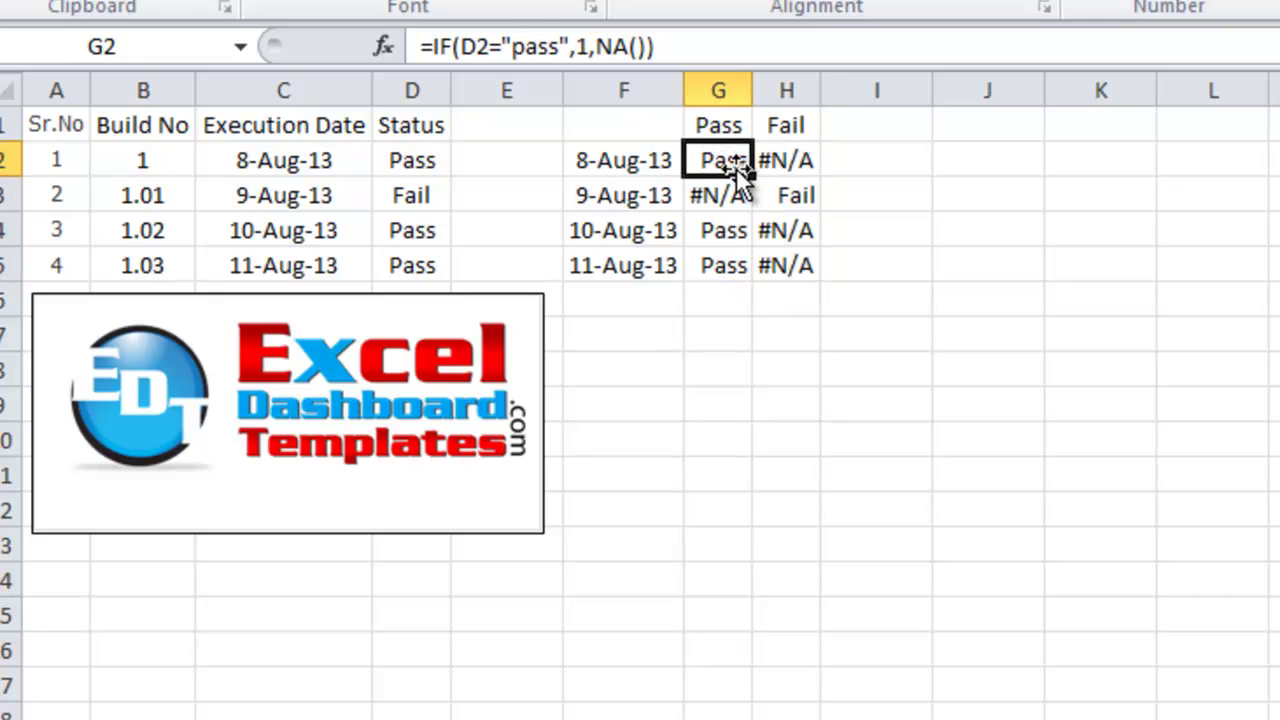
click(771, 194)
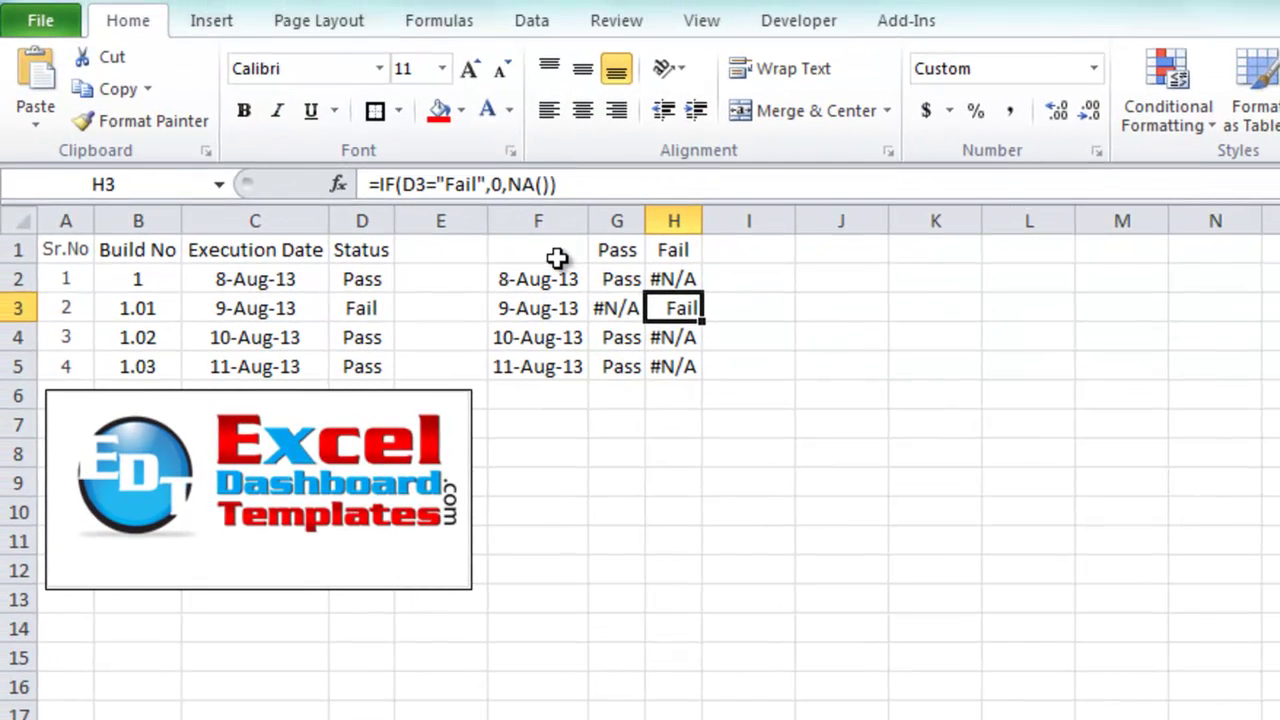
Insert a 2-D line chart with markers from the range F1:H5
drag(557, 258, 674, 363)
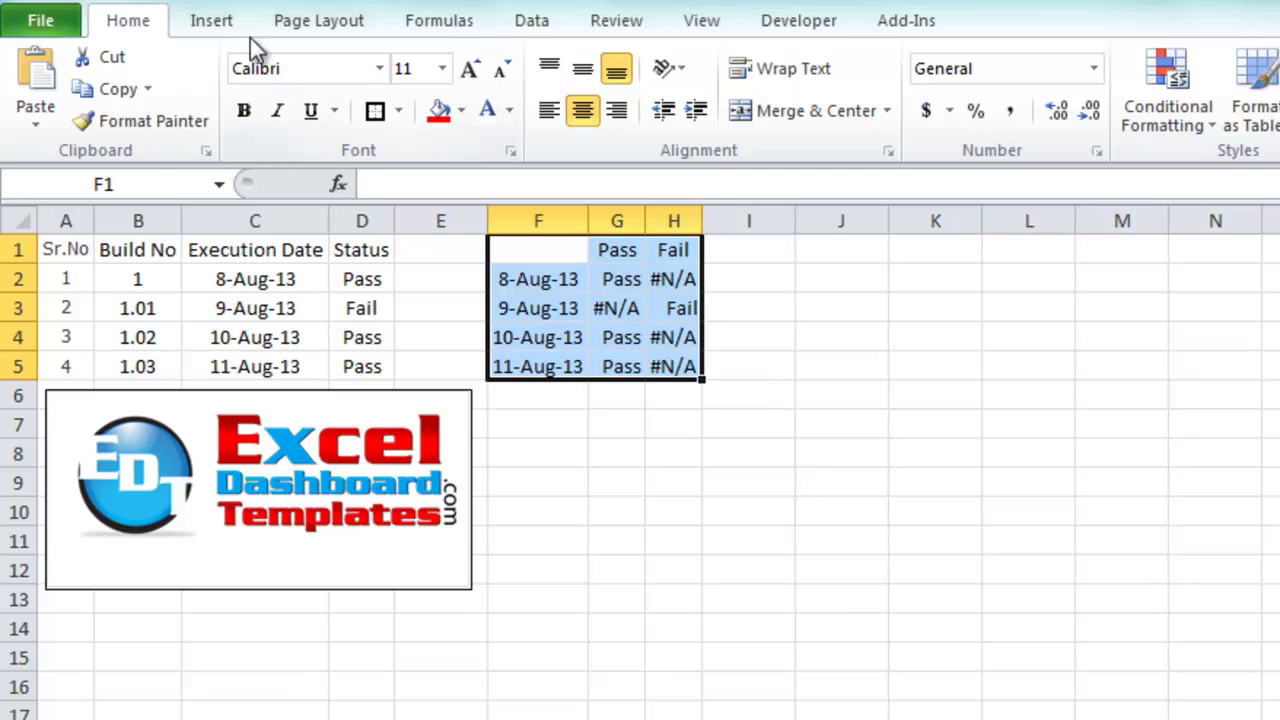
click(214, 26)
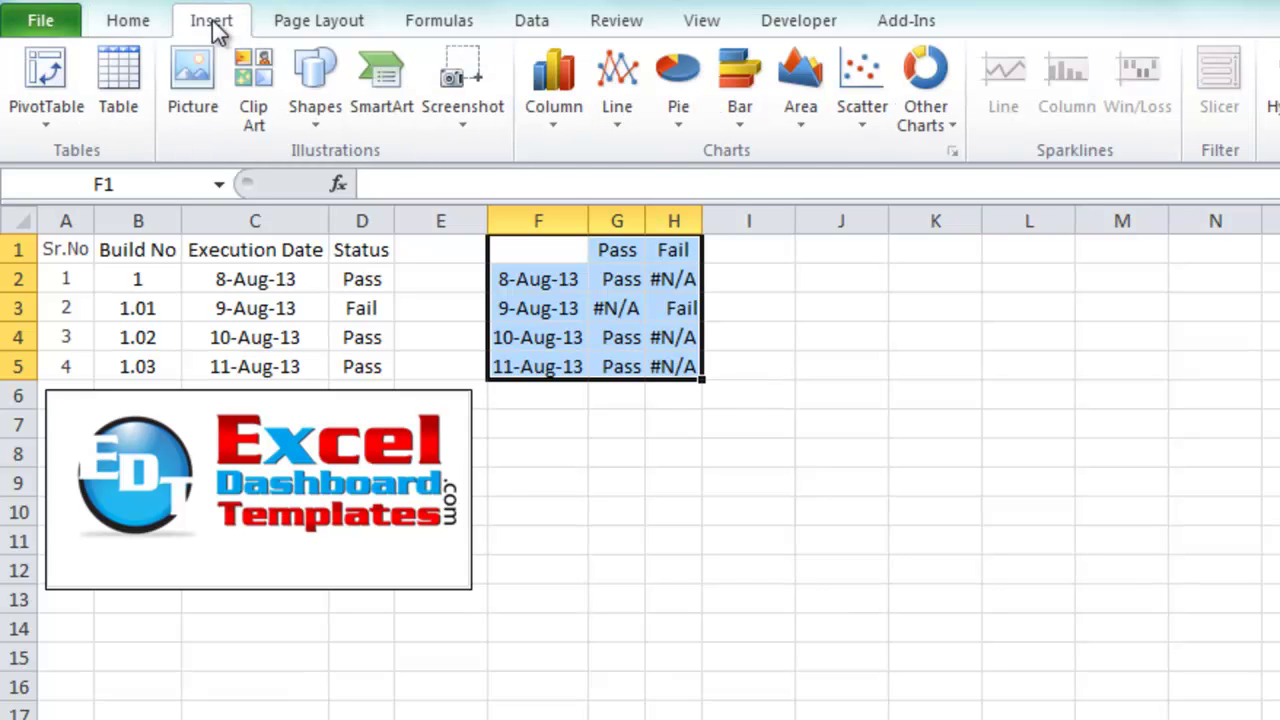
click(606, 117)
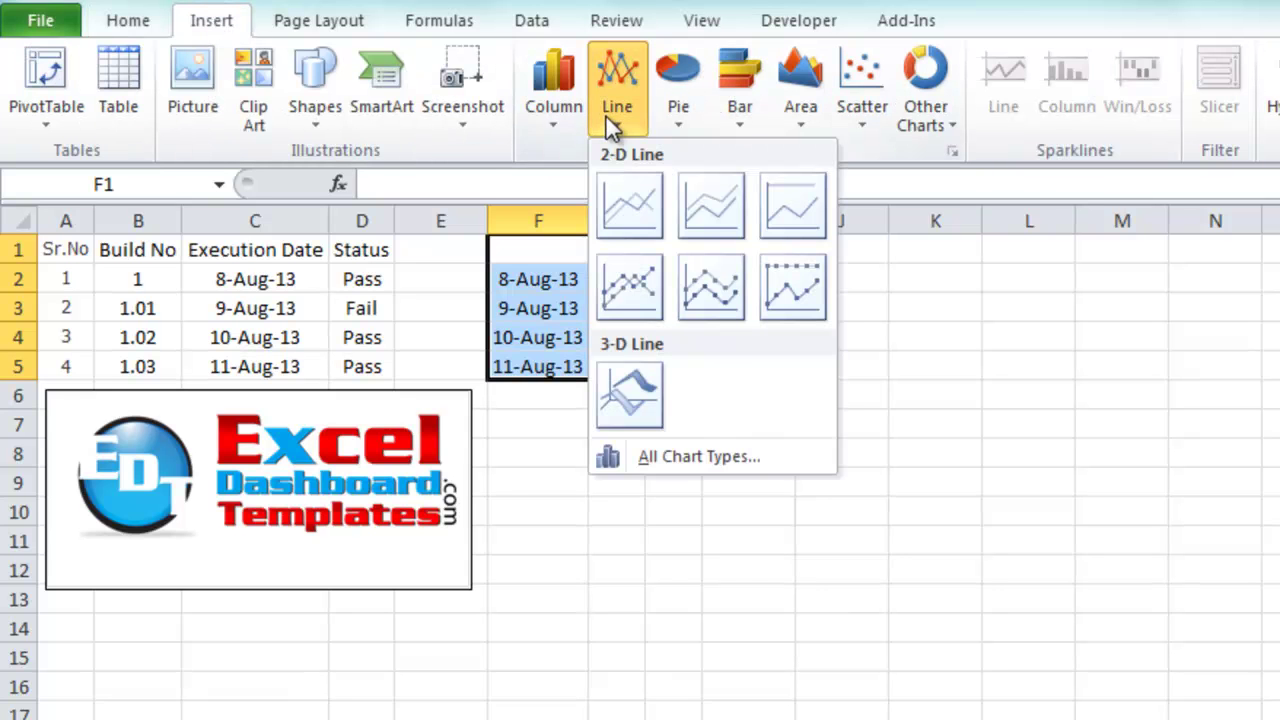
click(632, 298)
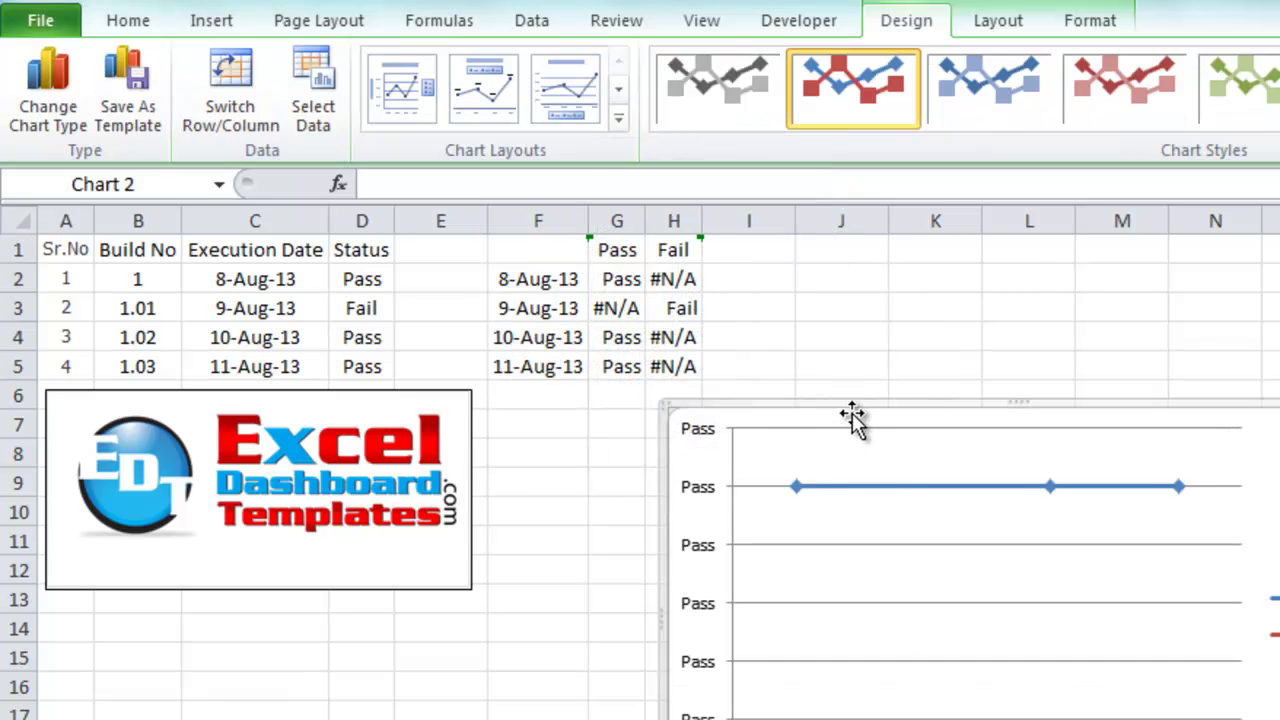
Move the line chart directly below the chart data and shrink it to end around column L, row 12
drag(851, 420, 686, 400)
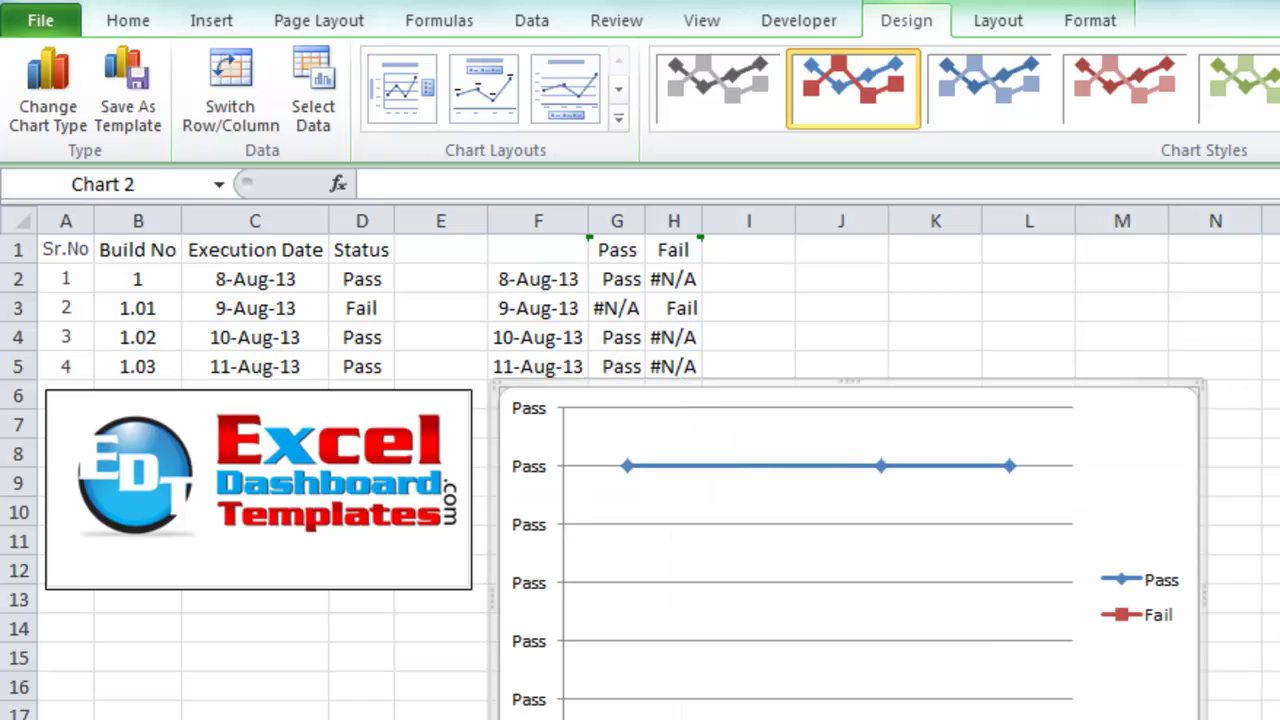
double_click(1057, 649)
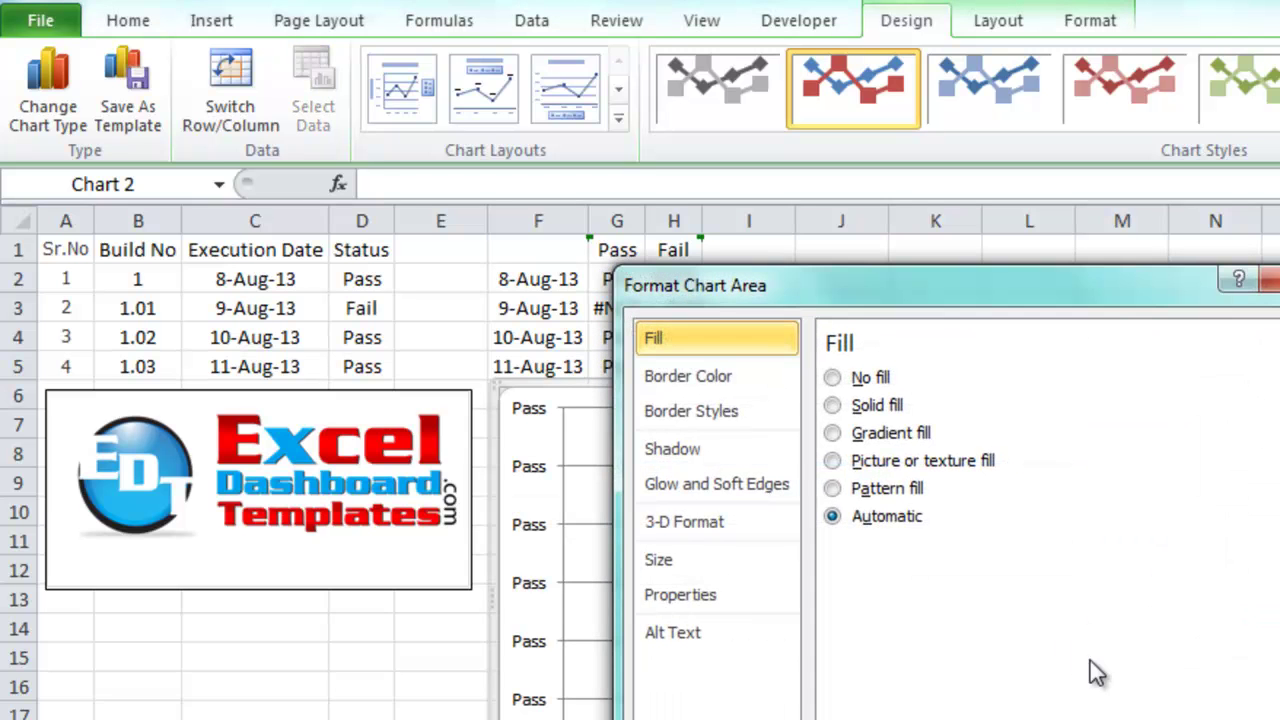
key(Escape)
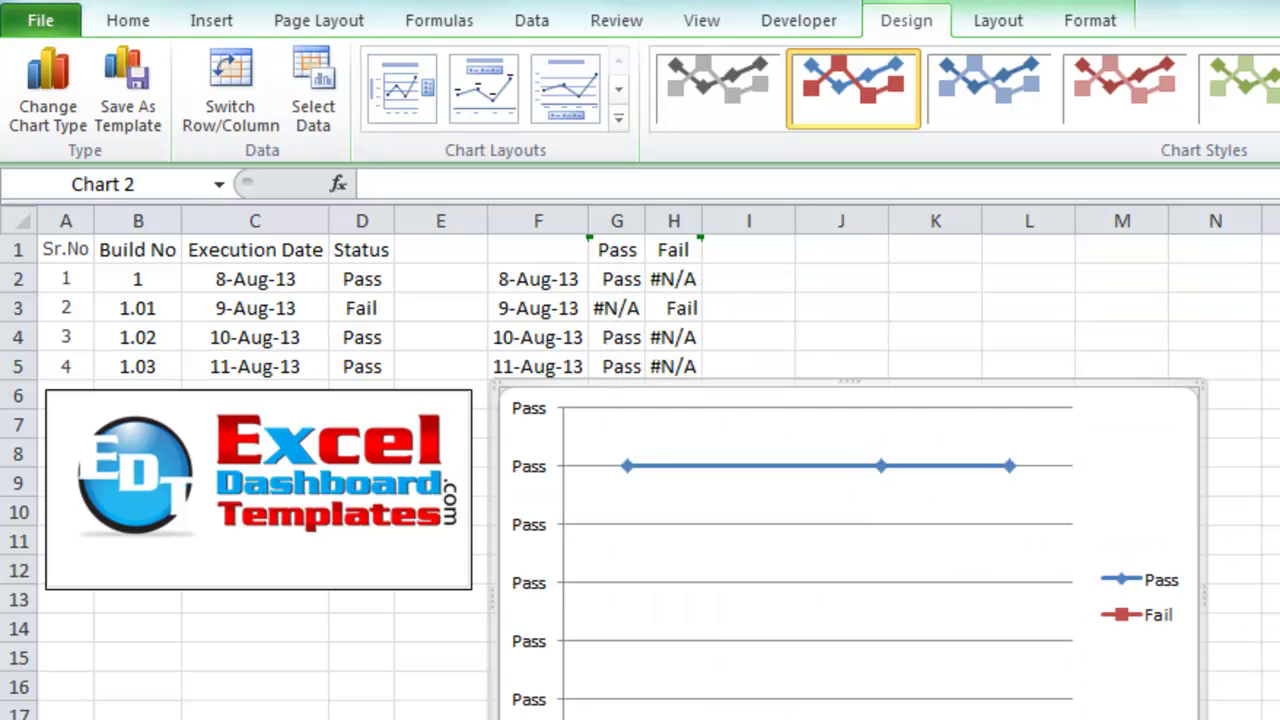
drag(1203, 719, 1060, 592)
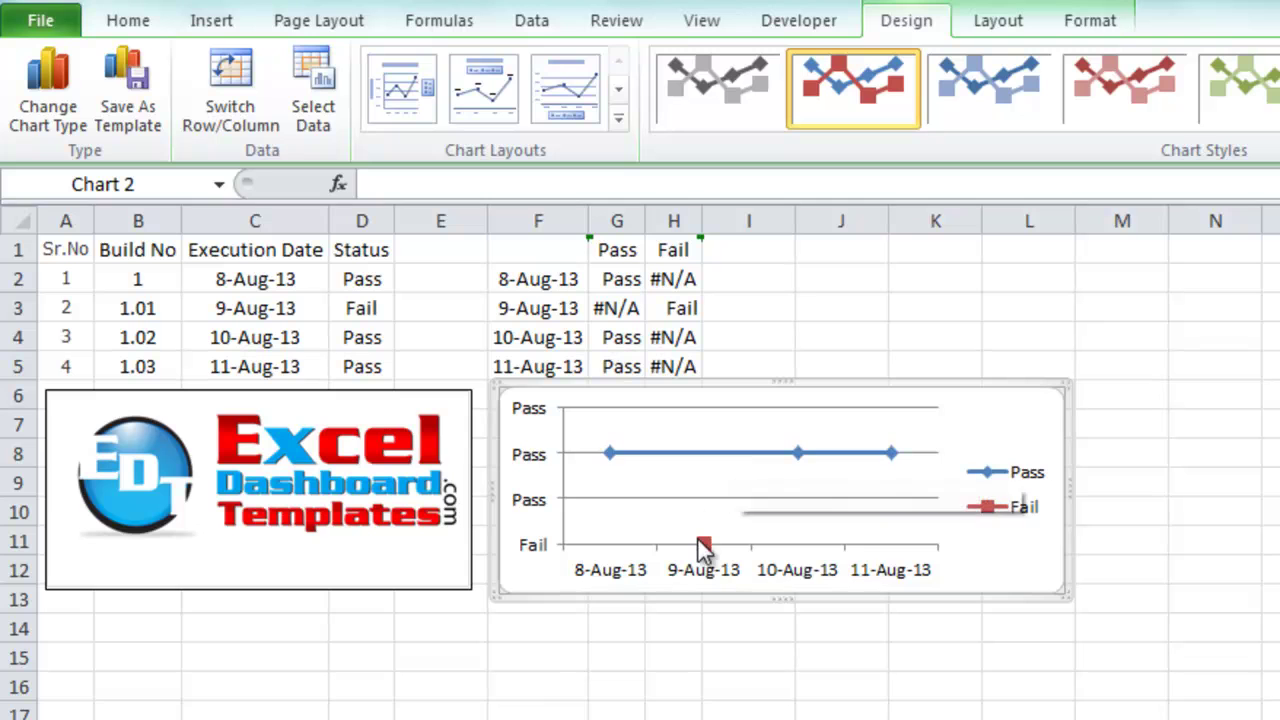
Delete the horizontal gridlines from the line chart
mouse_move(706, 553)
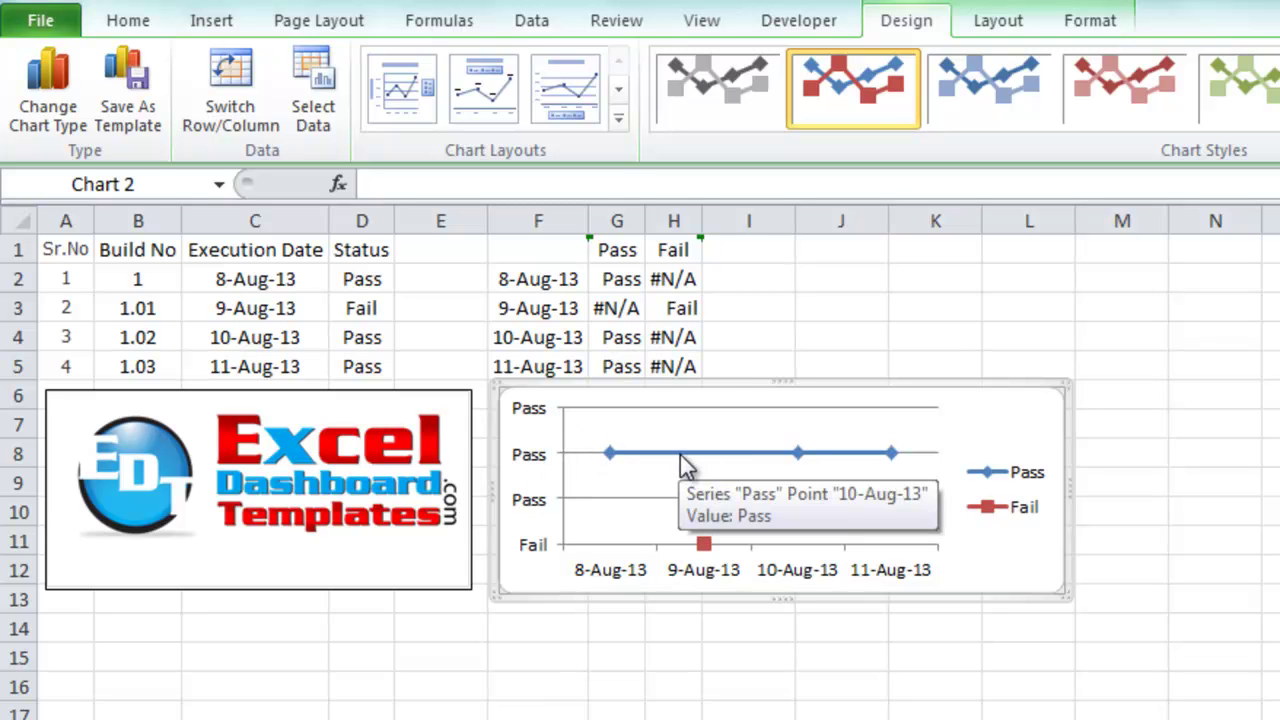
click(658, 495)
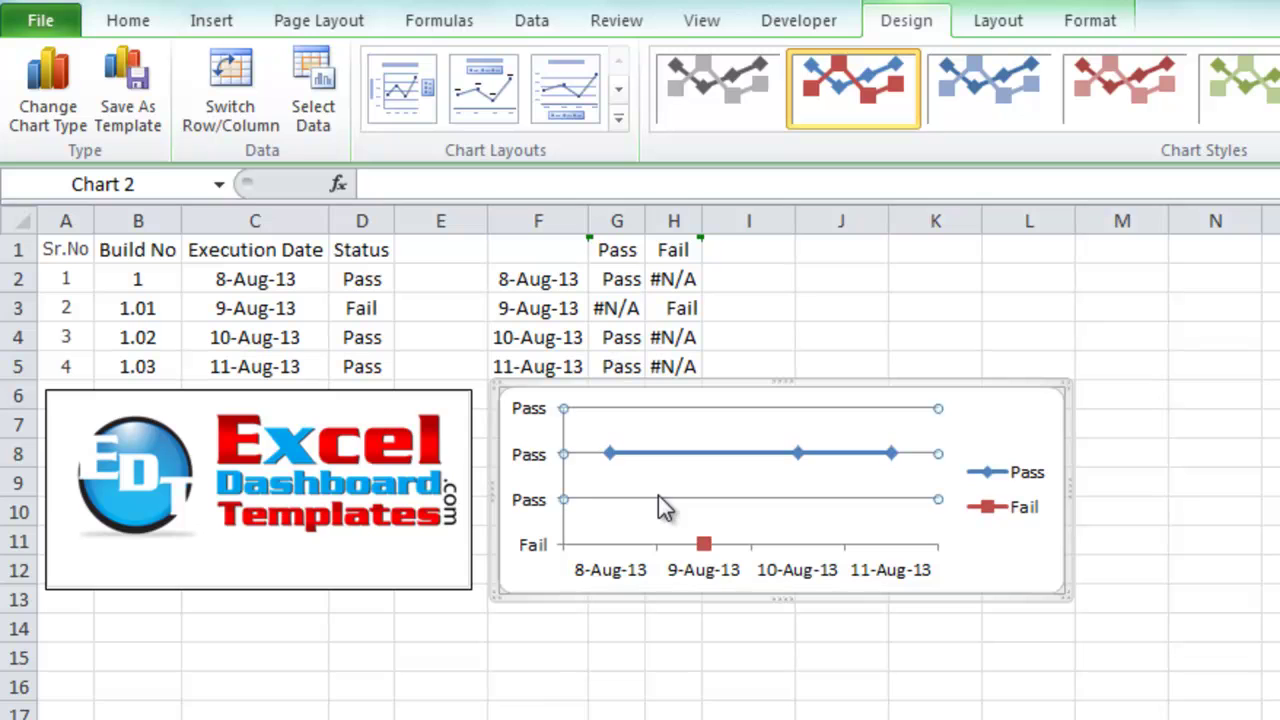
key(Delete)
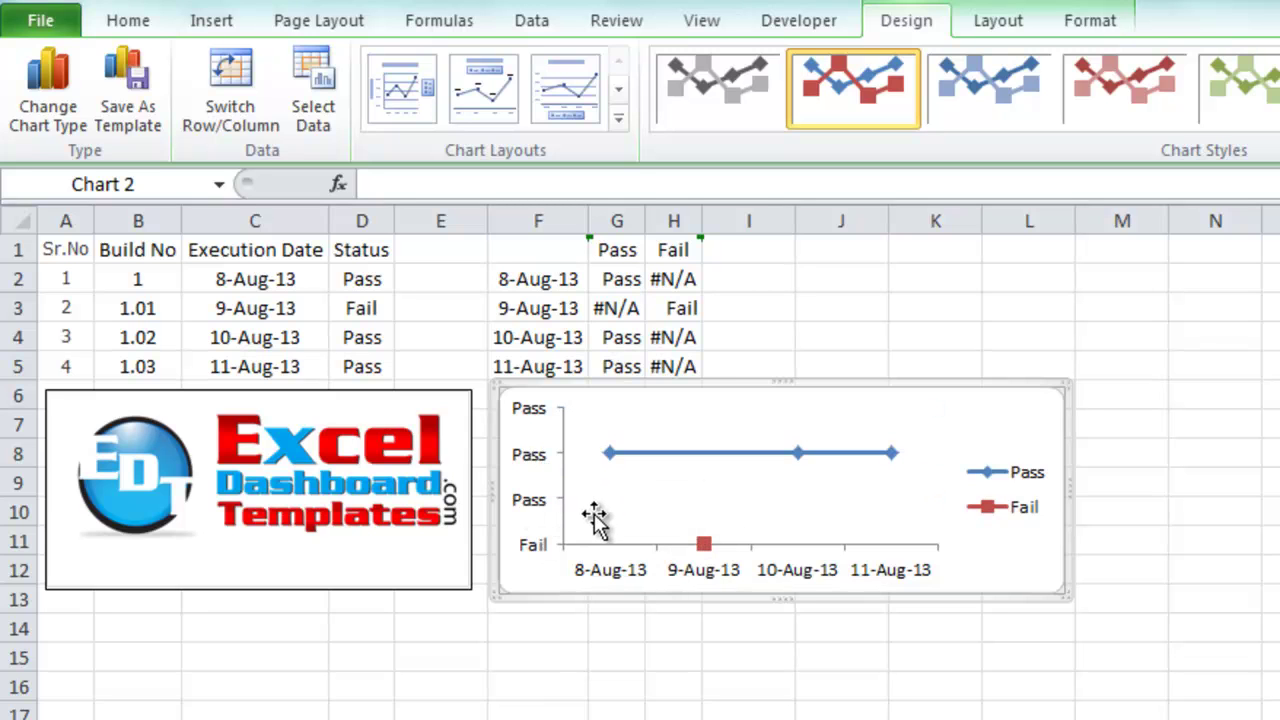
Set the Pass series line color to No line so only its markers remain in the chart
click(698, 455)
right_click(698, 455)
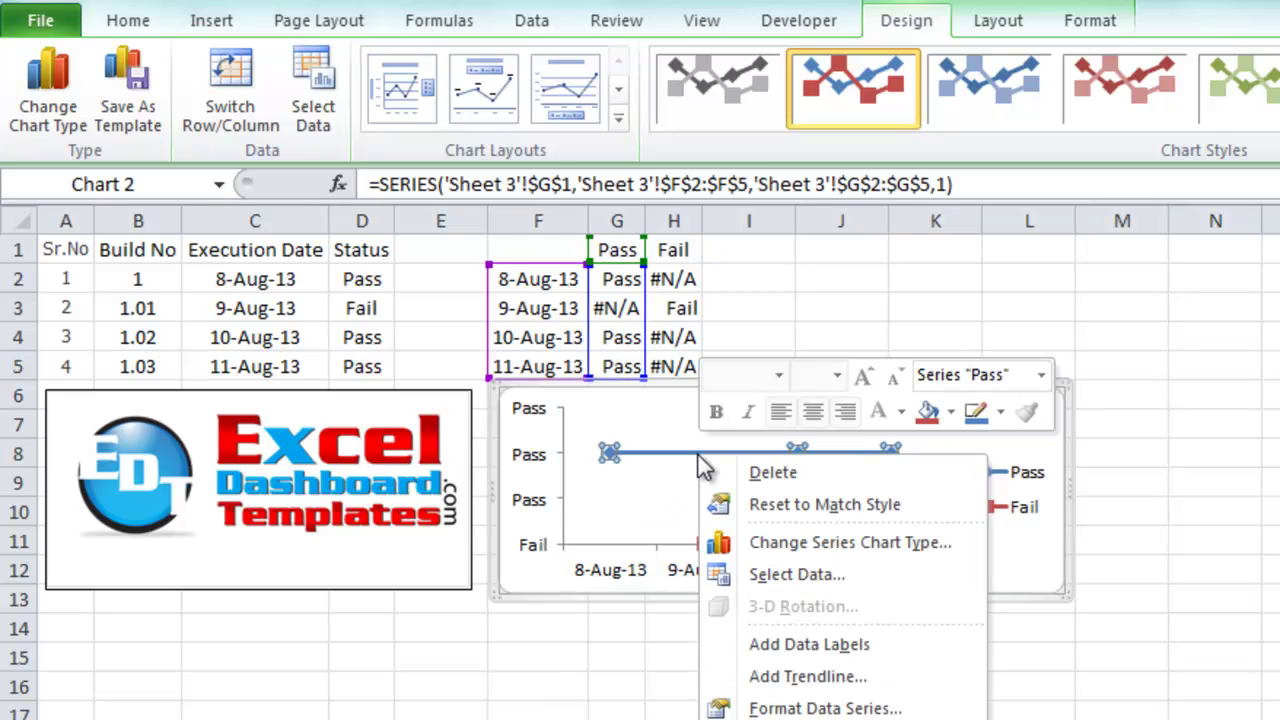
click(770, 706)
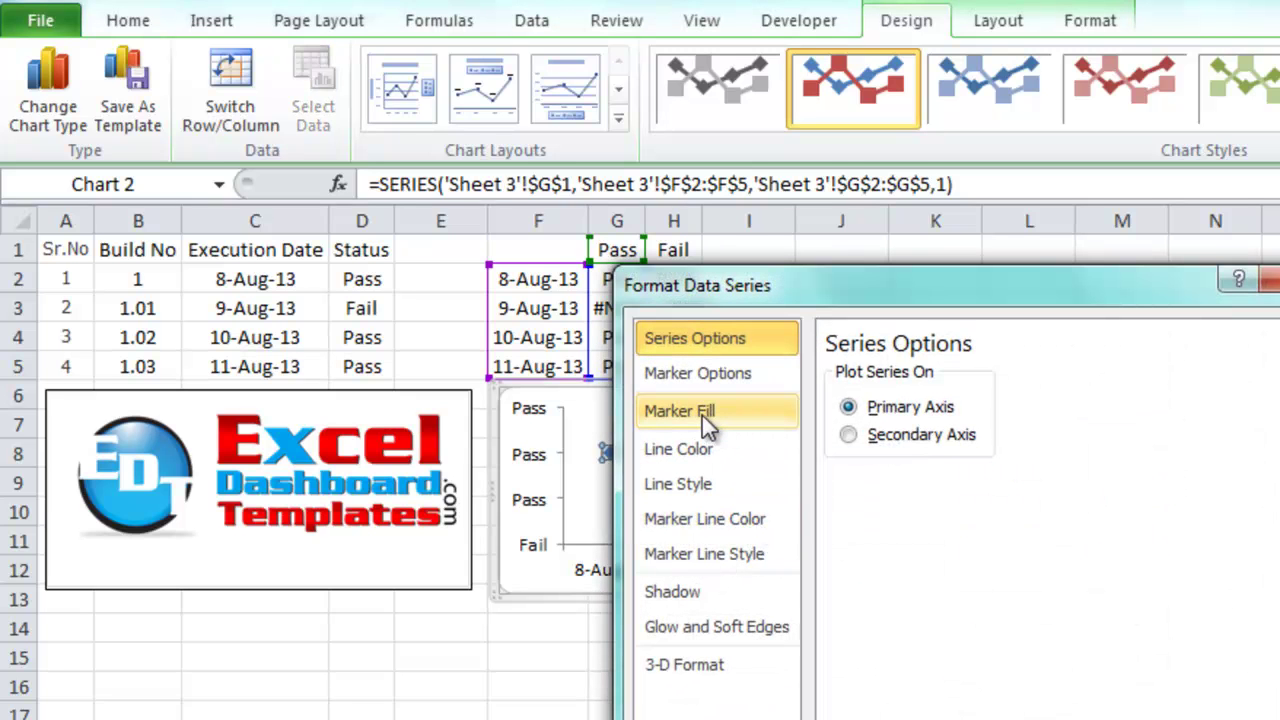
click(650, 486)
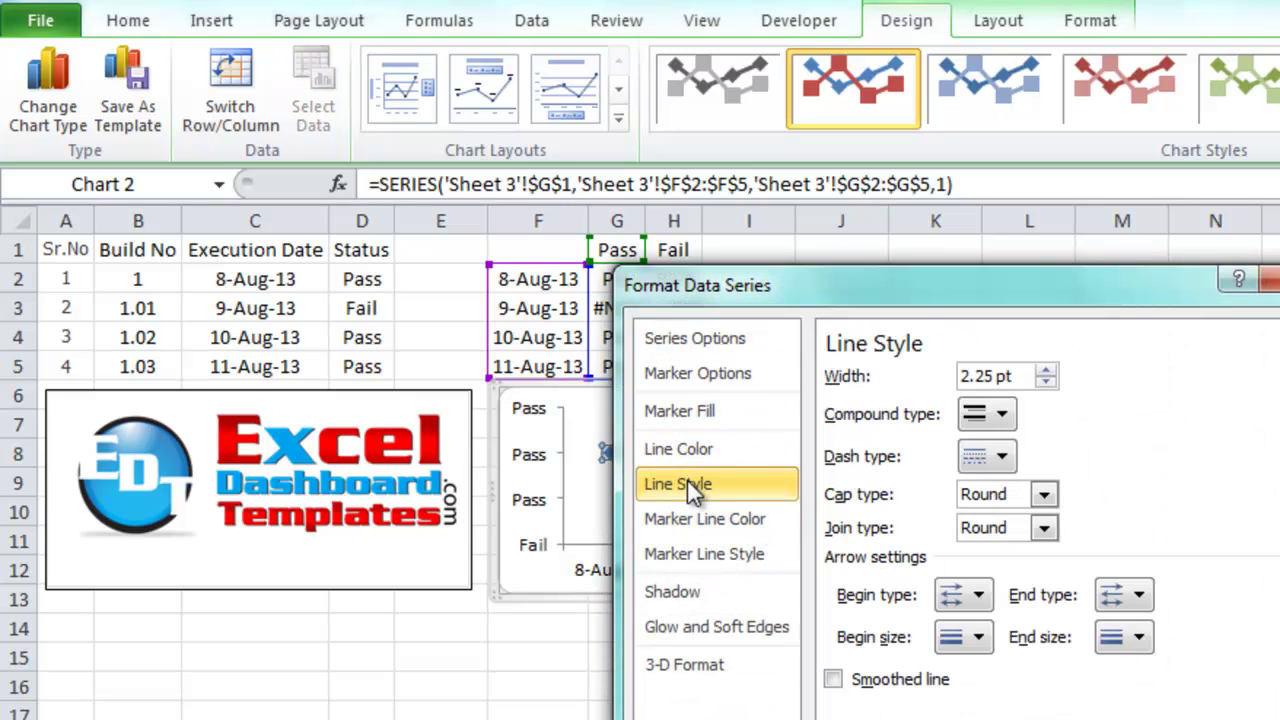
click(703, 450)
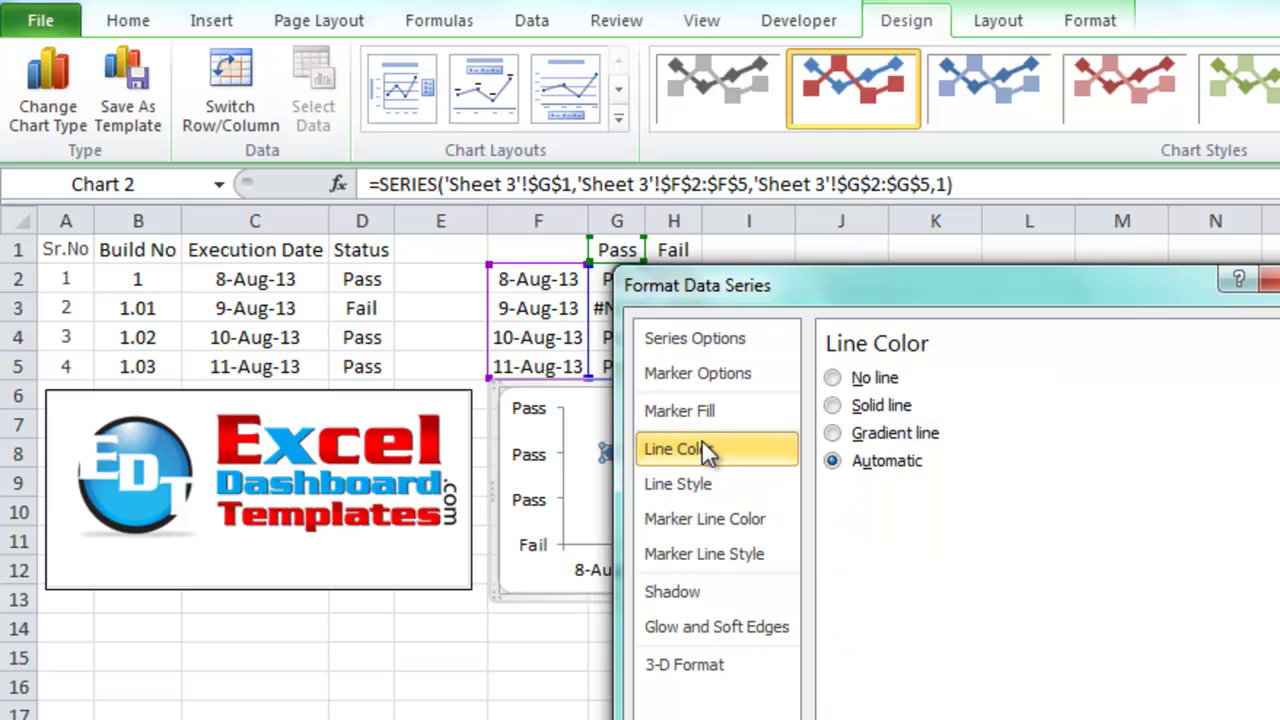
click(832, 377)
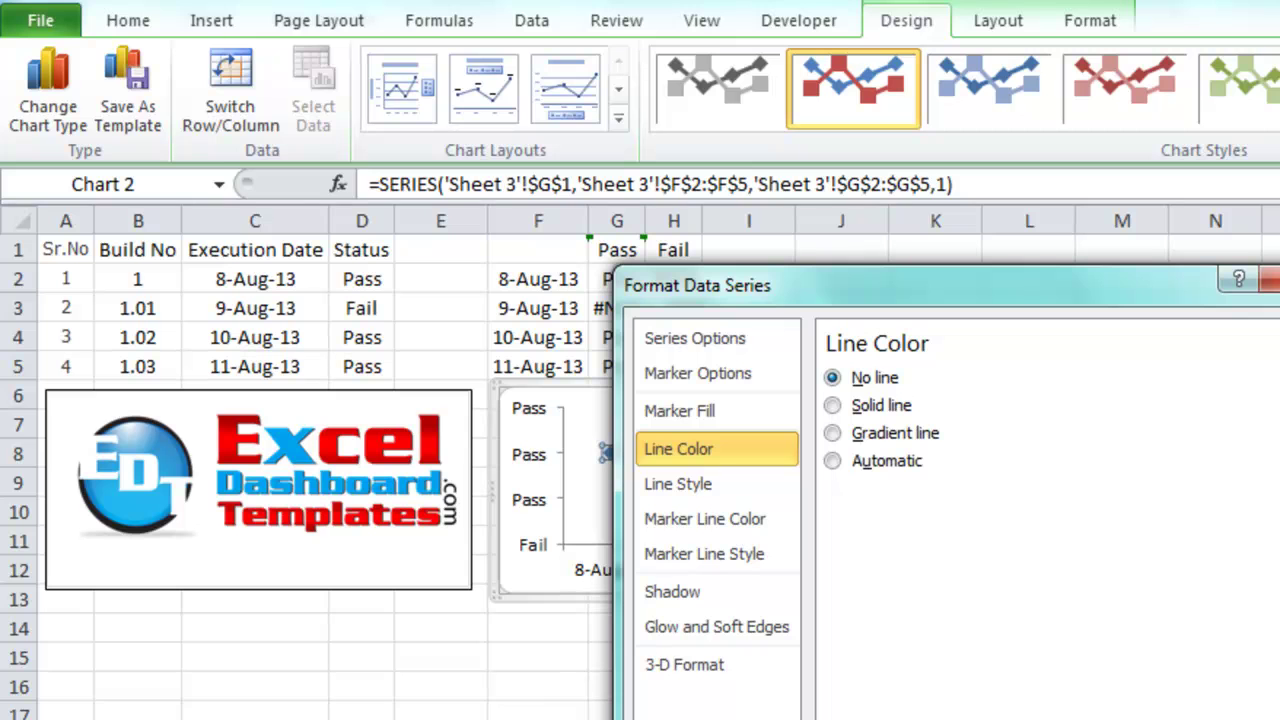
key(Escape)
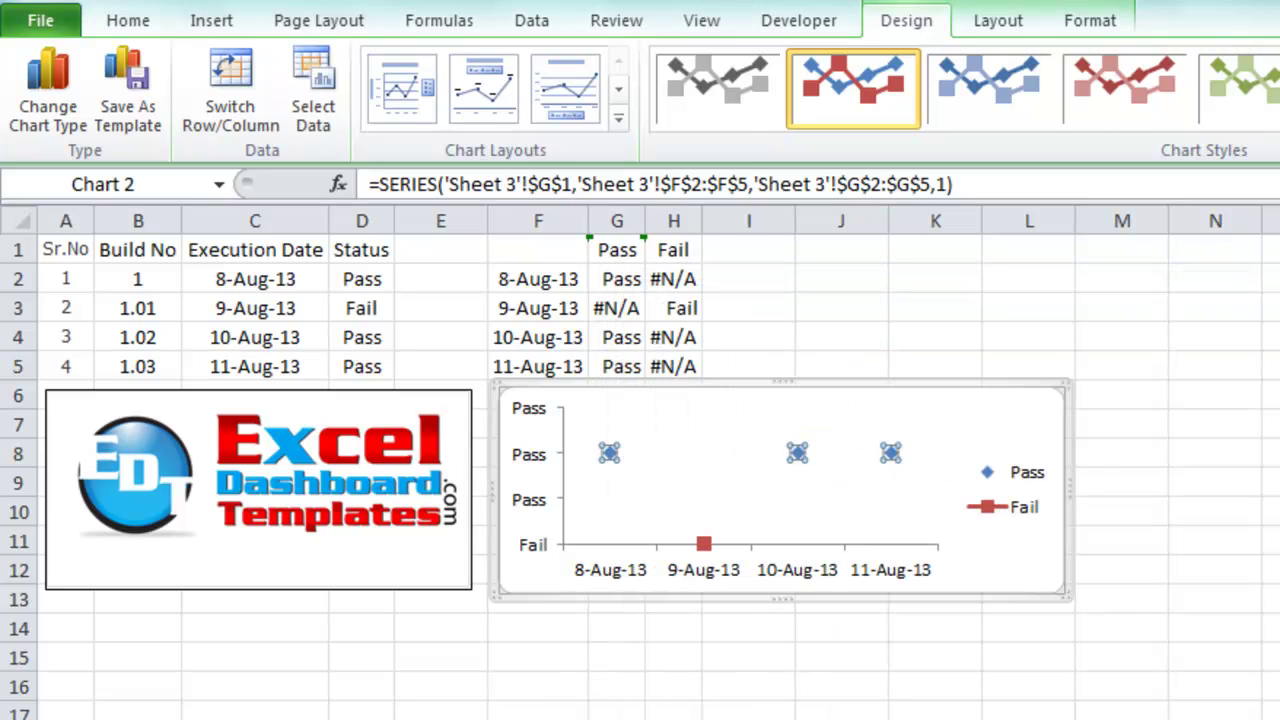
key(Escape)
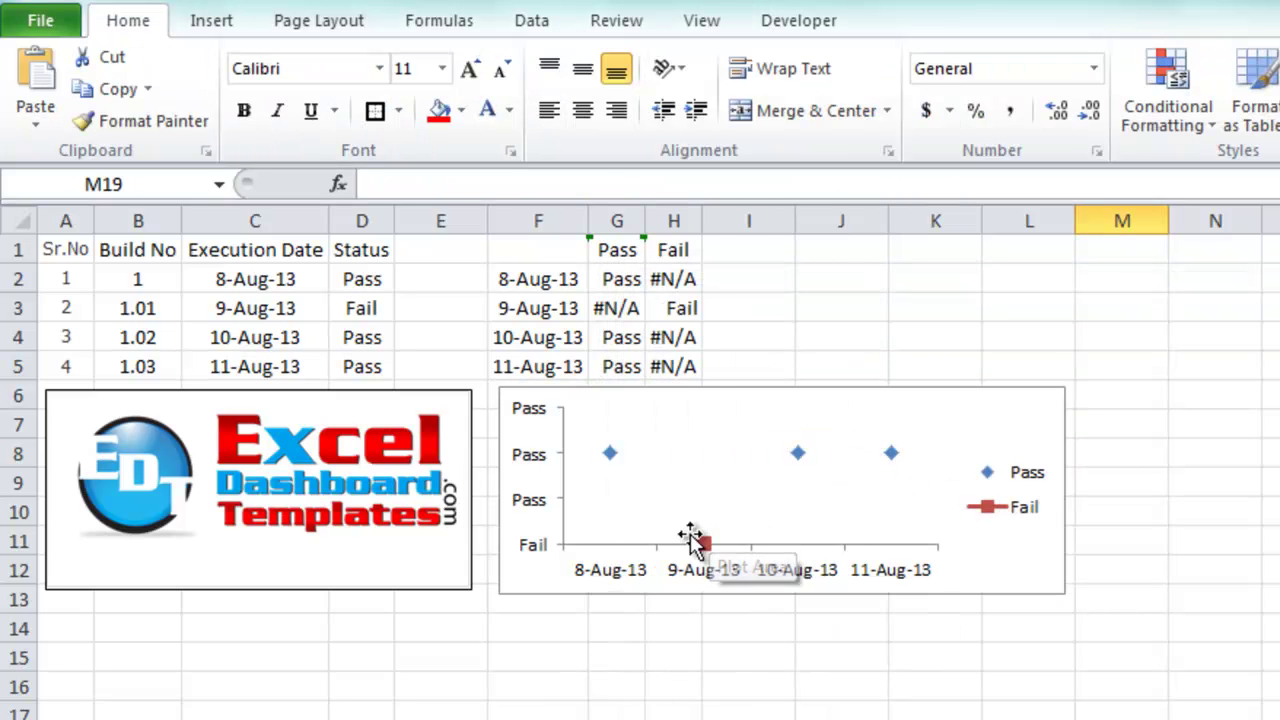
Delete the legend from the line chart
click(1000, 490)
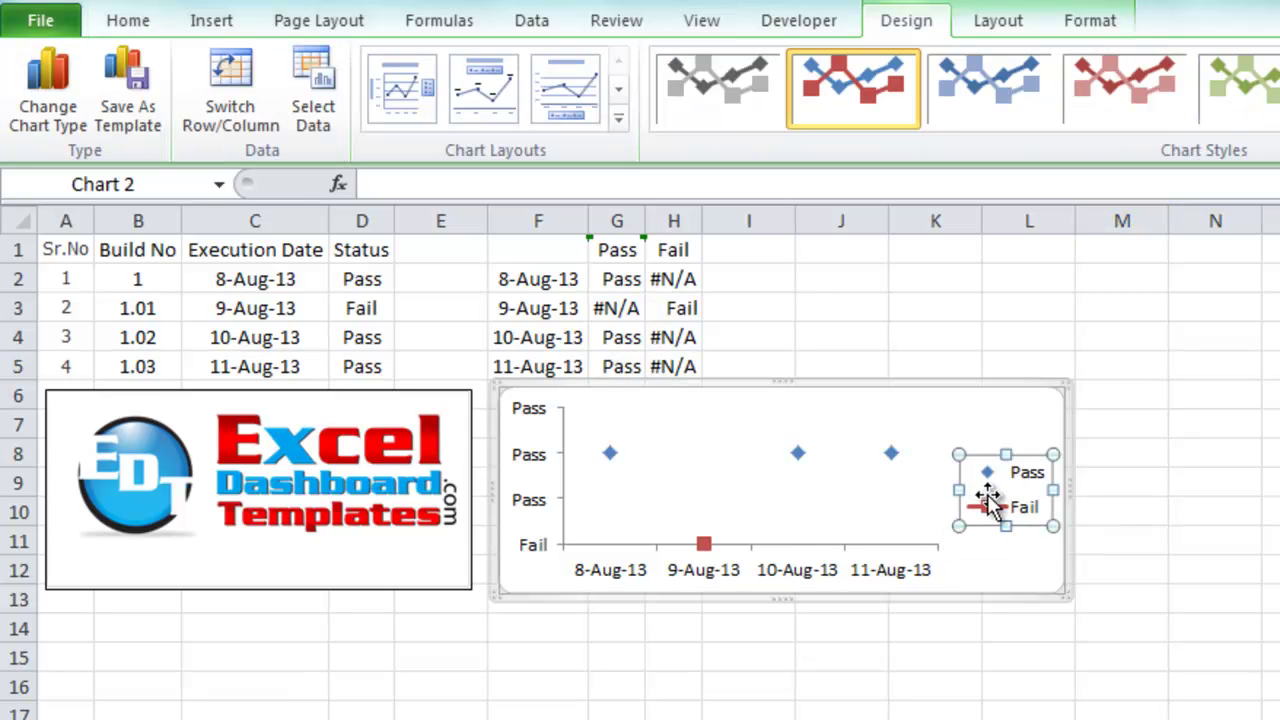
key(Delete)
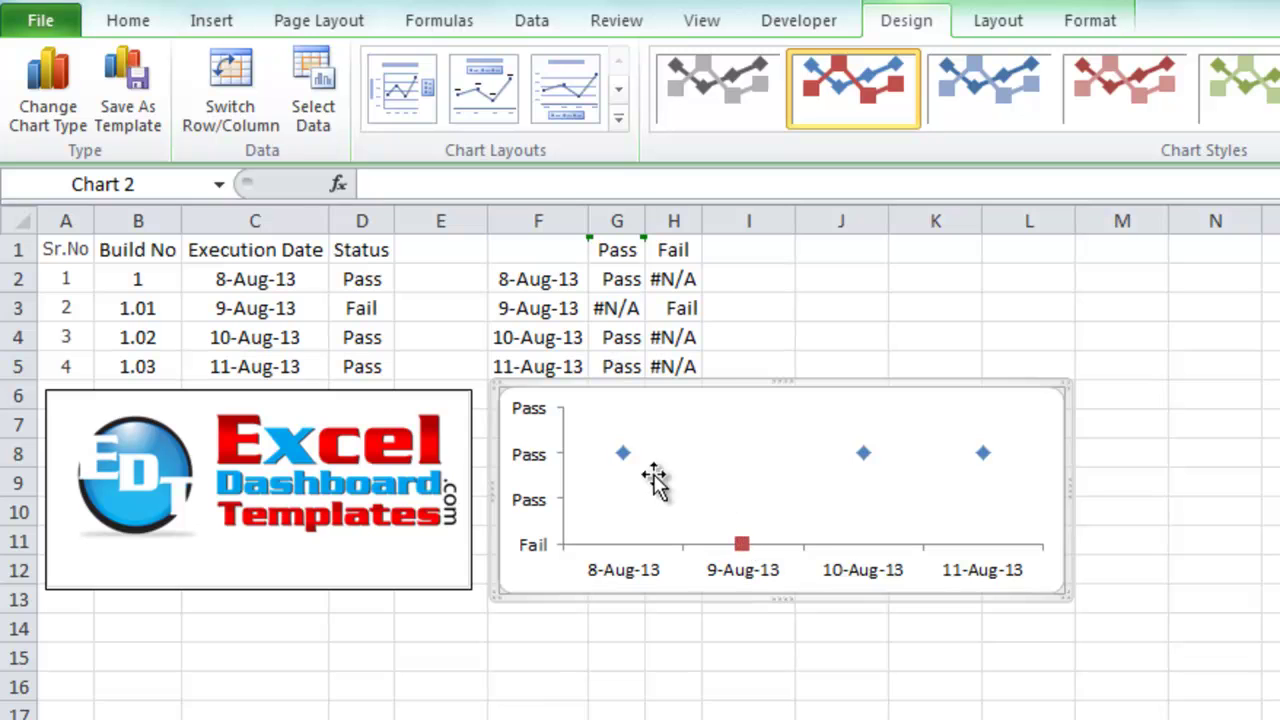
click(765, 332)
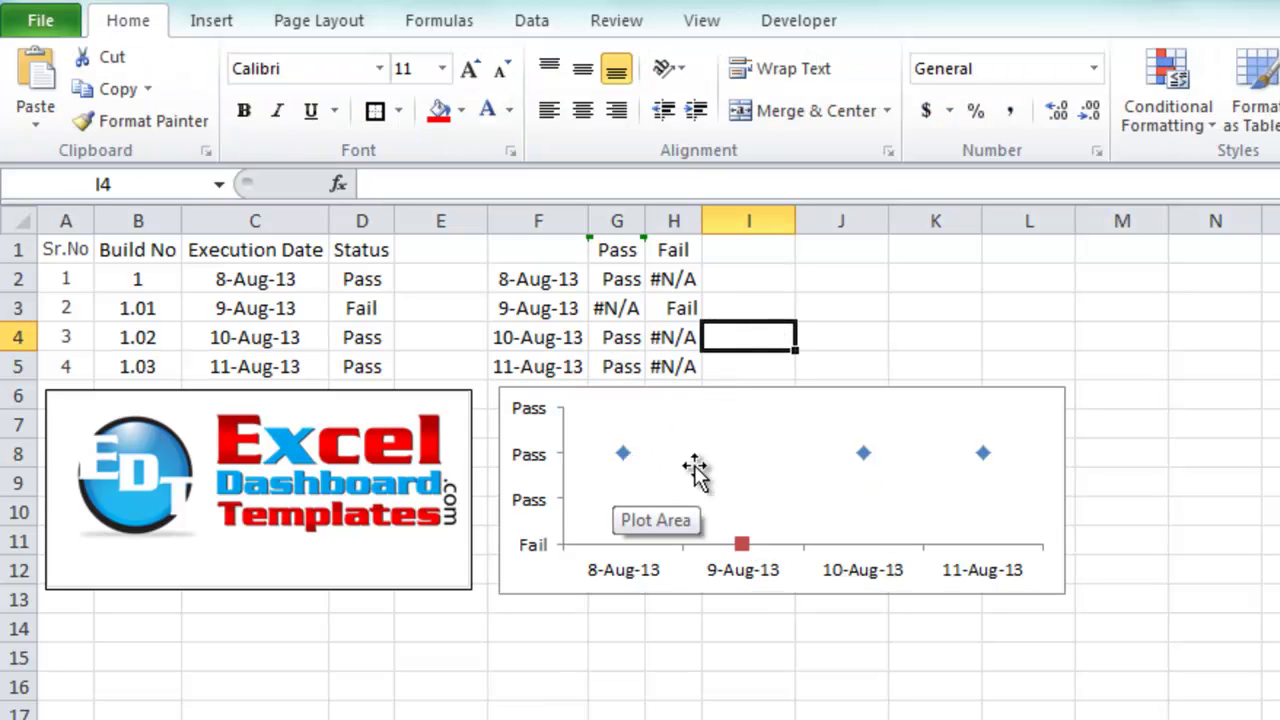
Draw a small Multiply shape above the chart, around cells I2 and I3
click(231, 38)
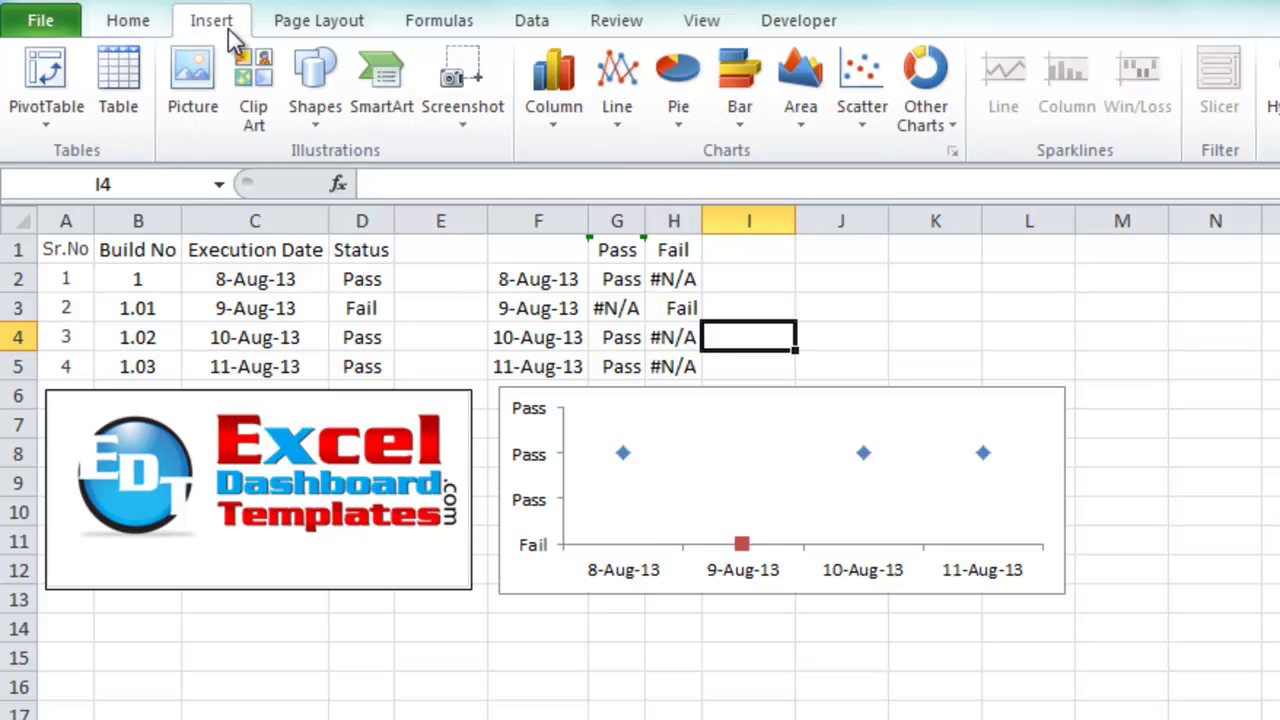
click(315, 90)
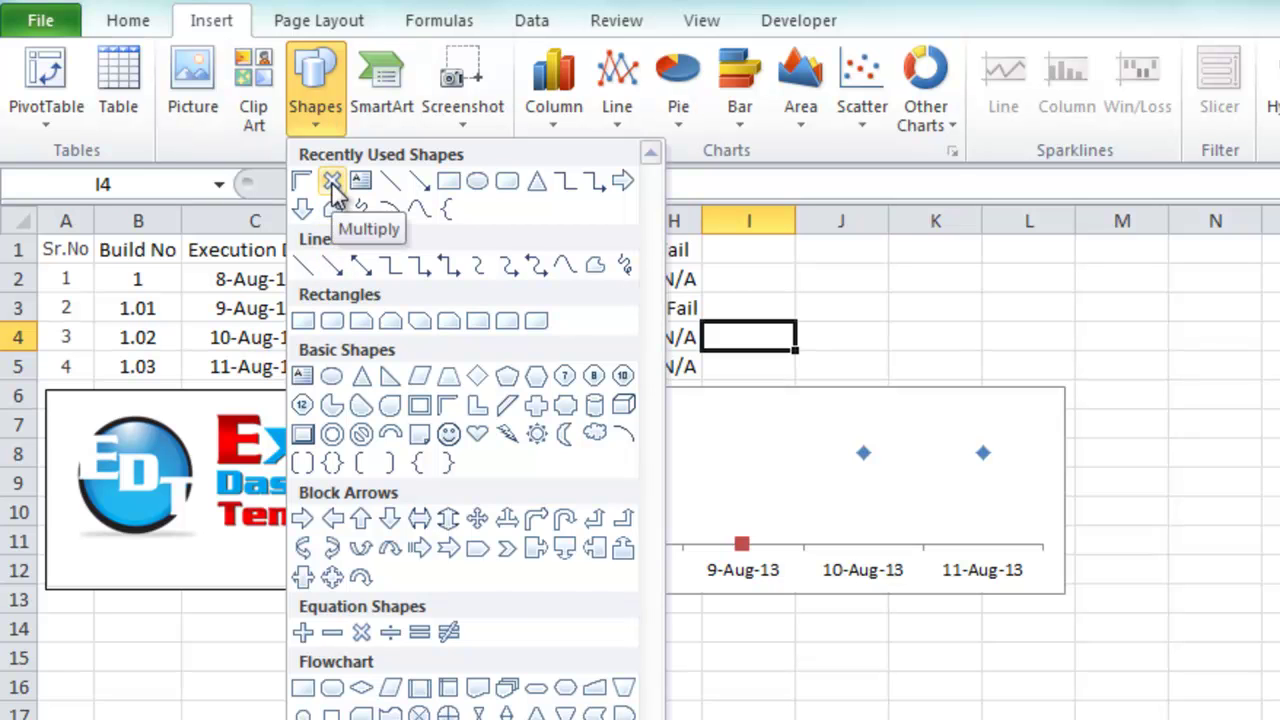
click(361, 632)
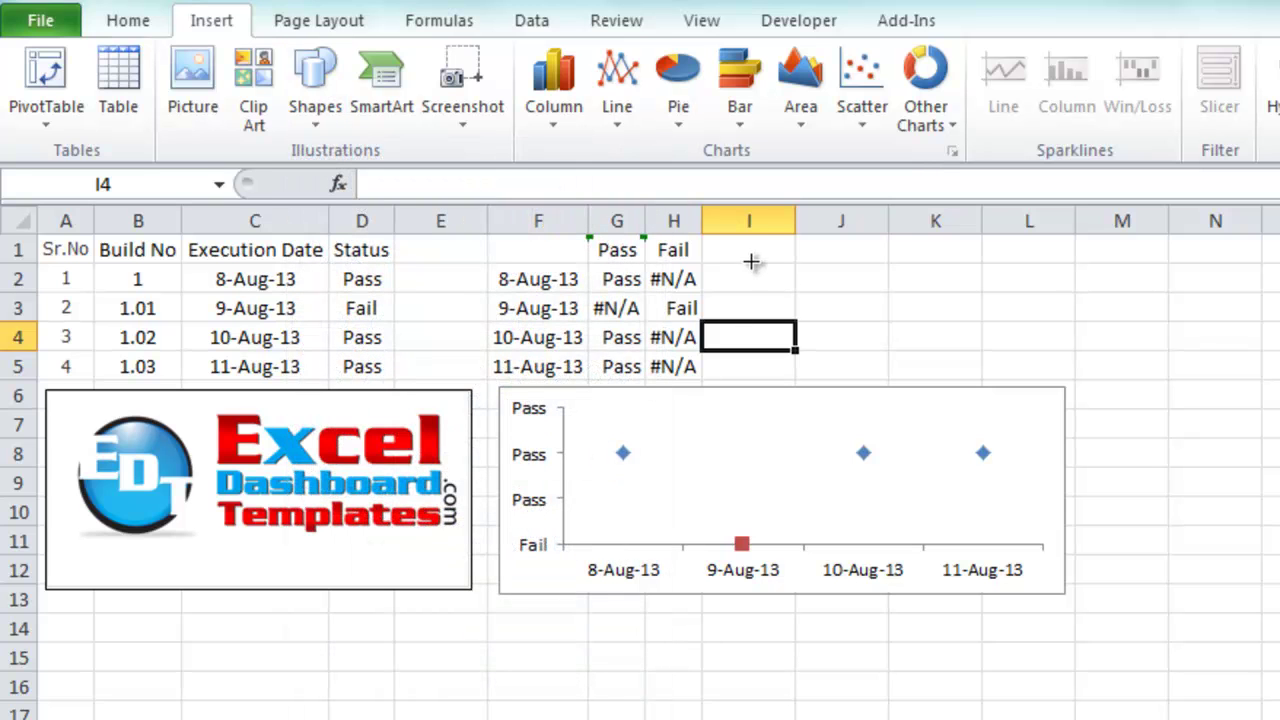
drag(768, 273, 795, 296)
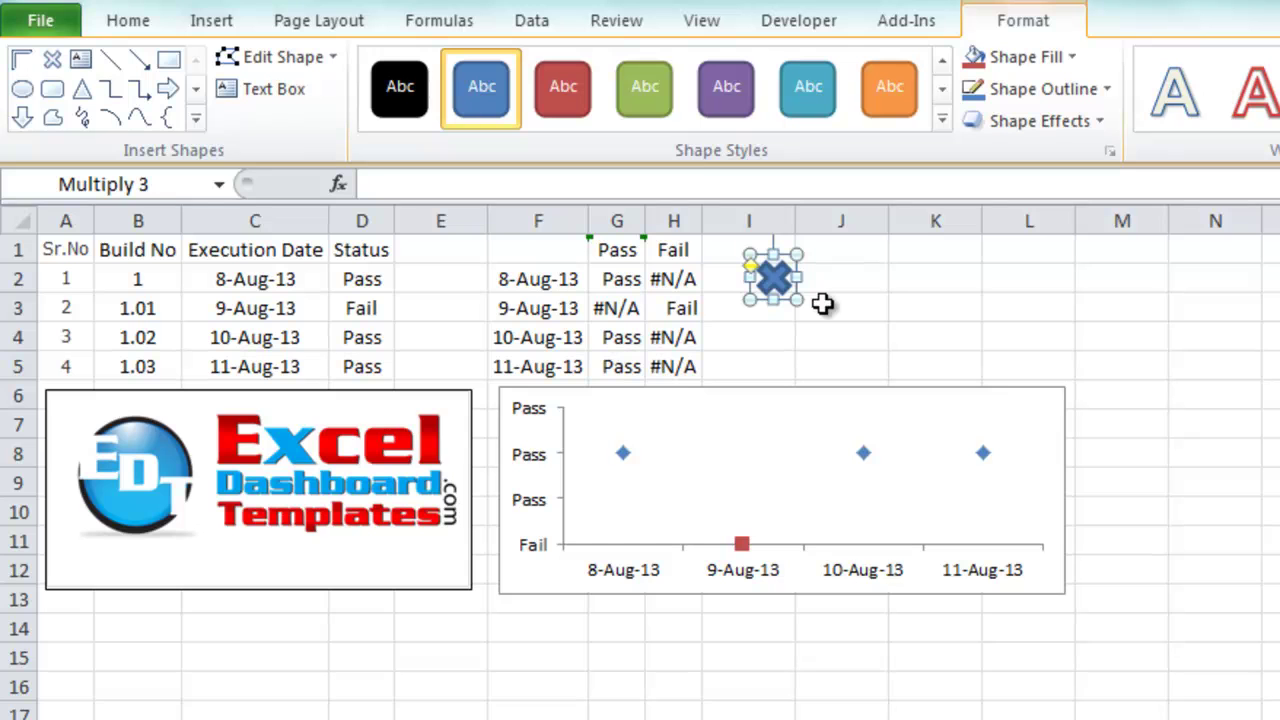
Give the Multiply shape a red fill and a matching red theme outline
click(974, 63)
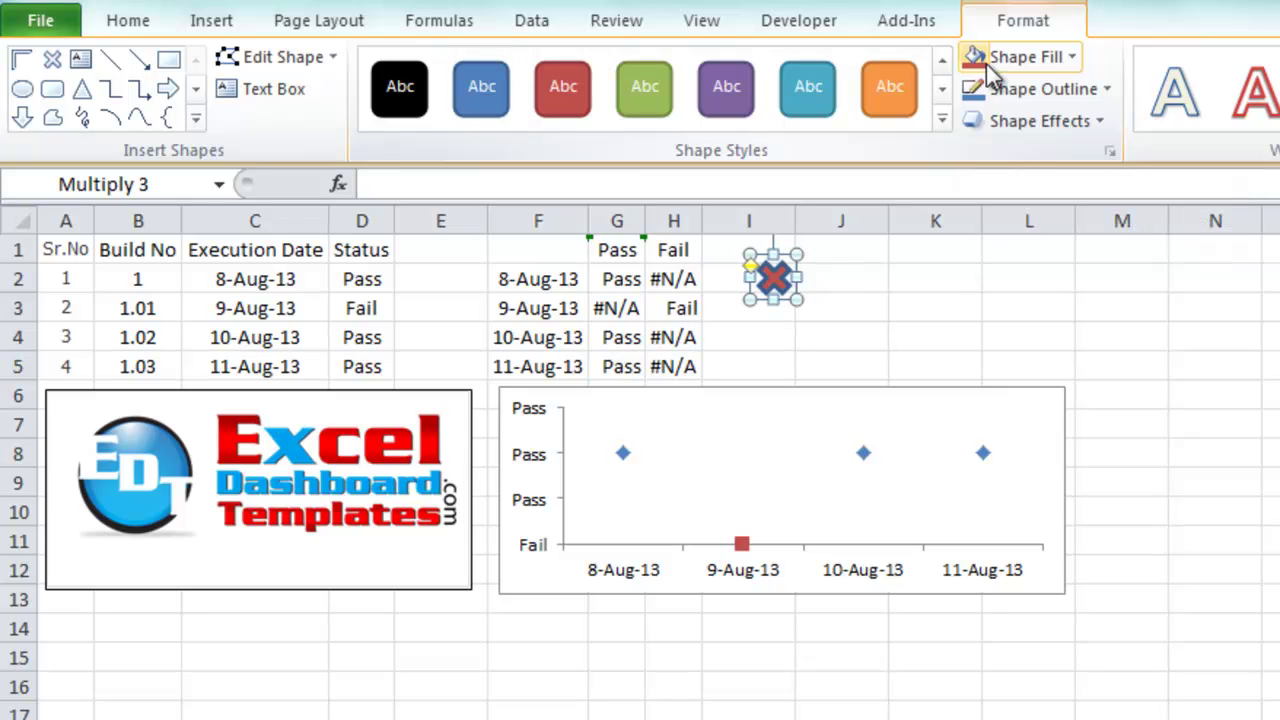
click(1101, 89)
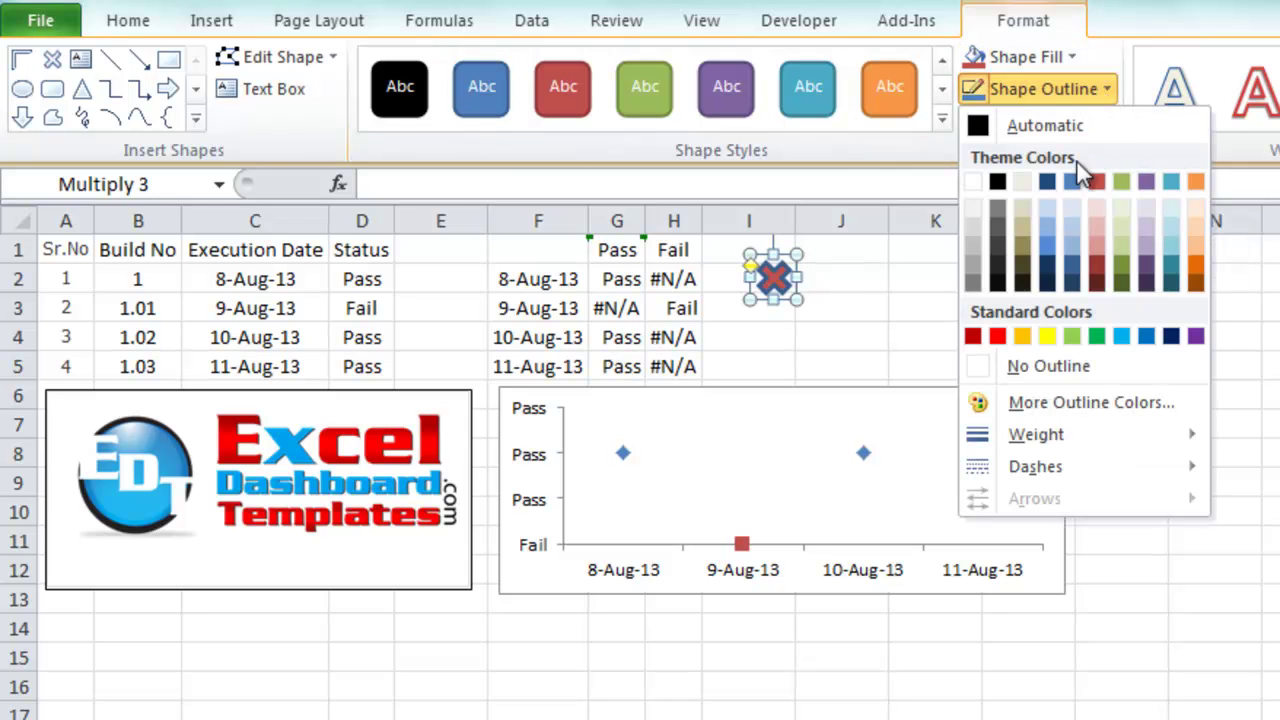
click(1096, 181)
click(828, 364)
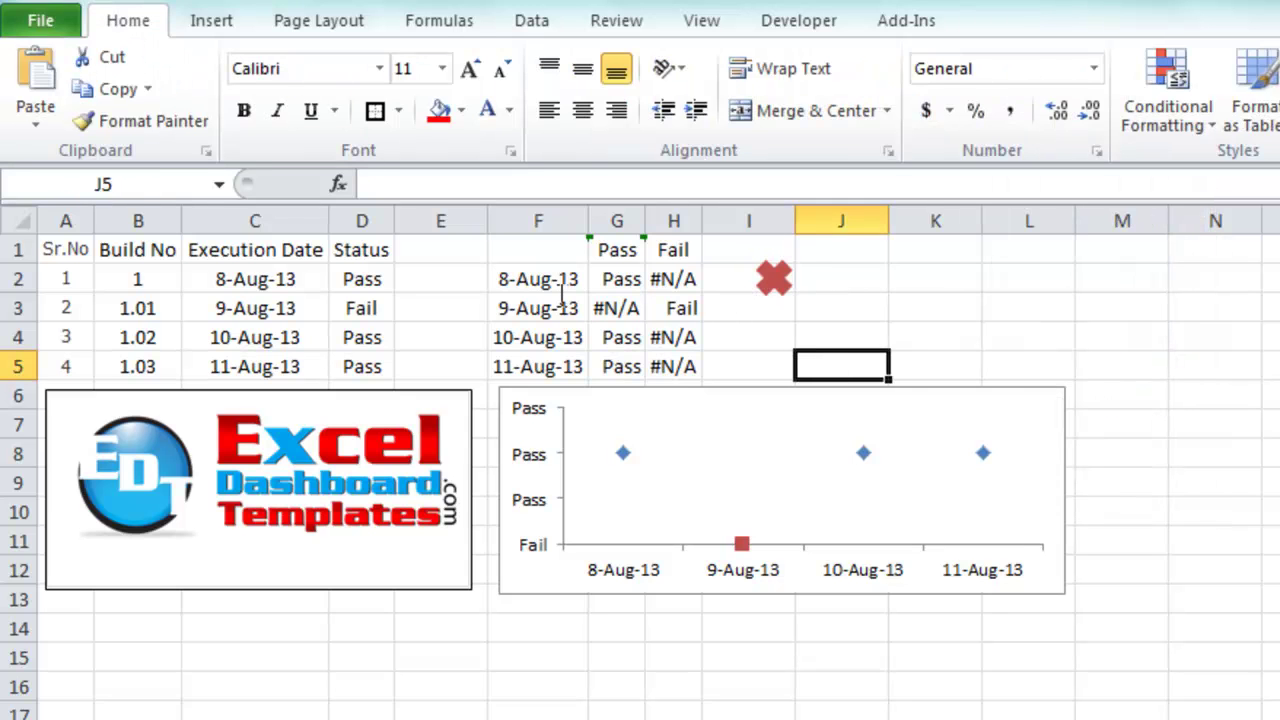
Draw a Half Frame shape beside the red X, then reposition and rotate it into a check mark around cells K2 and K3
click(190, 21)
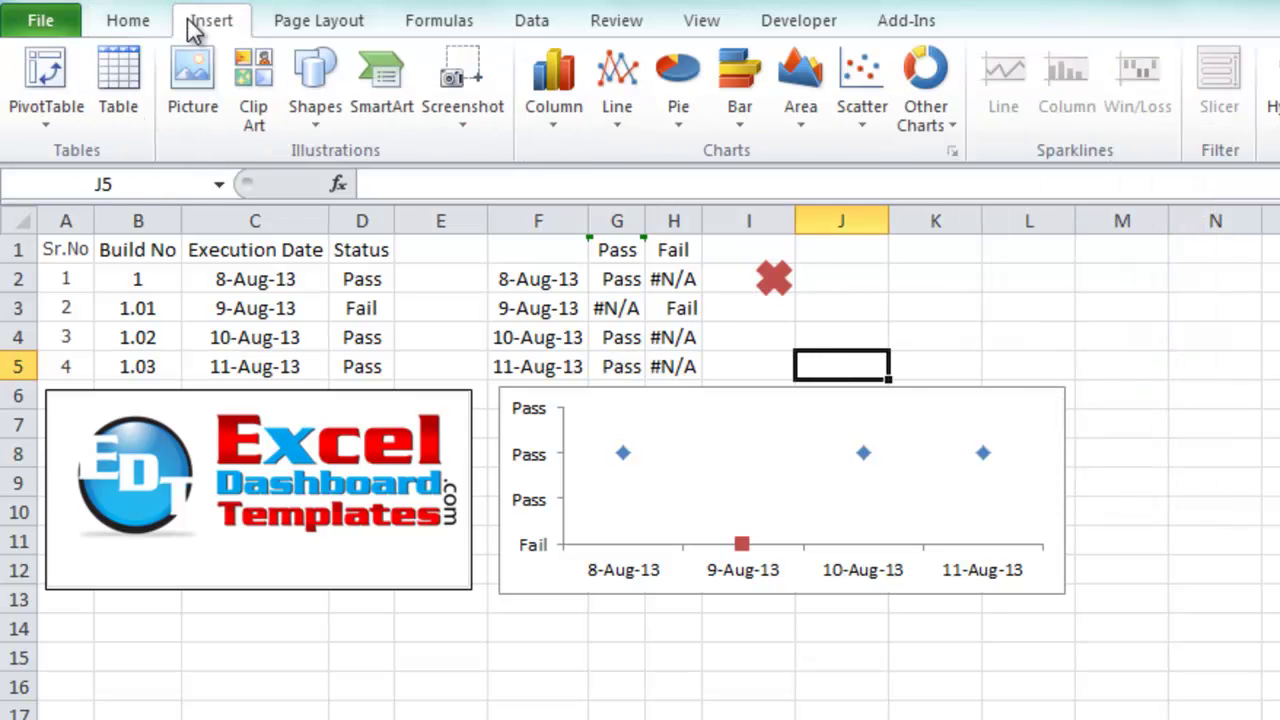
click(316, 100)
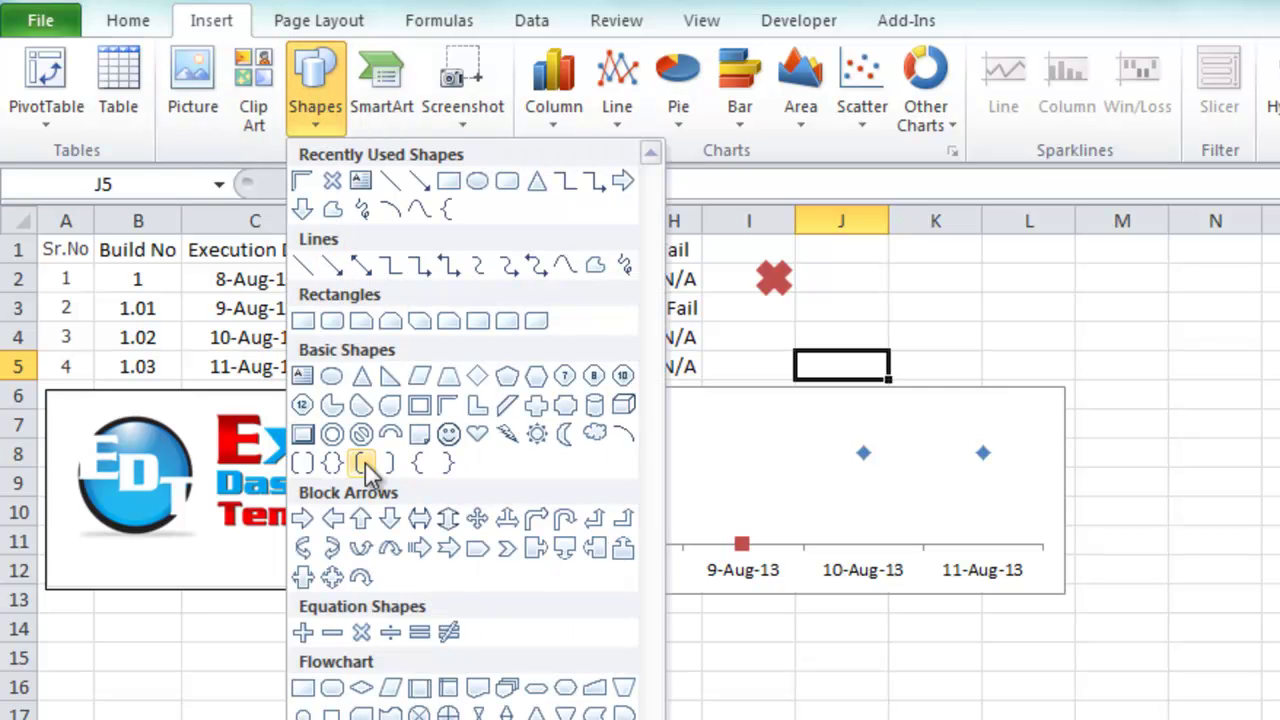
click(446, 405)
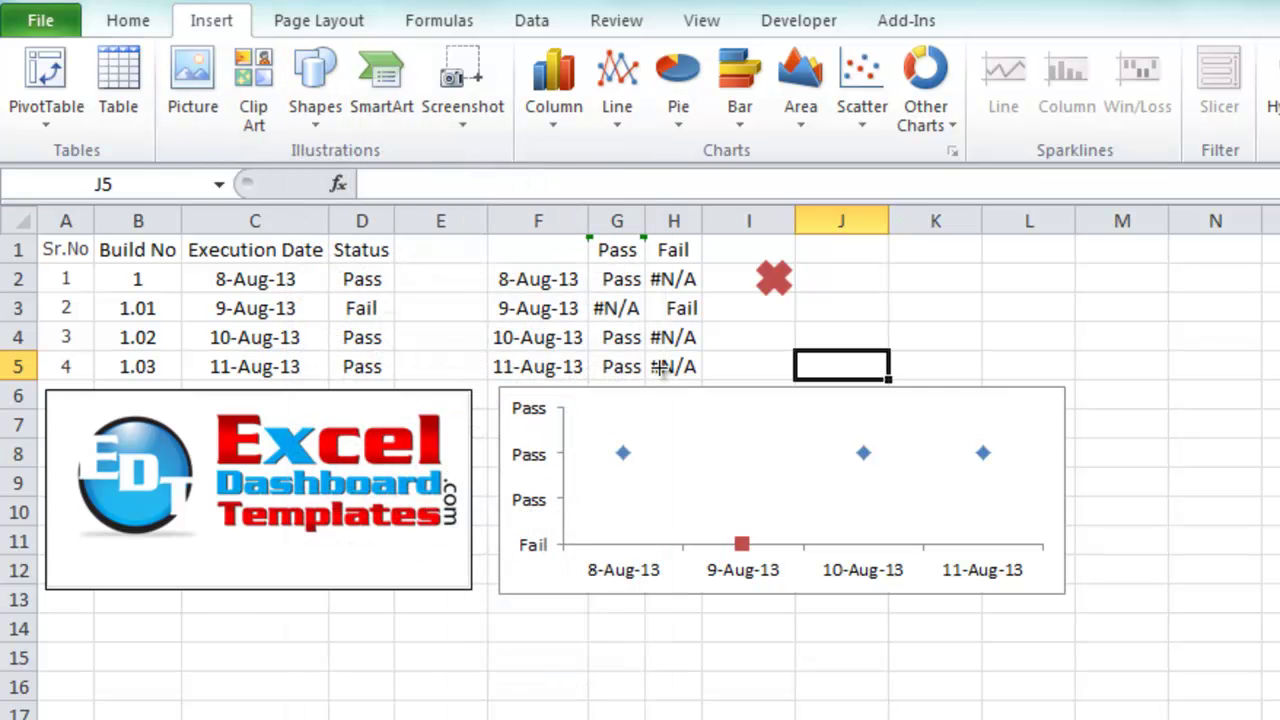
click(328, 108)
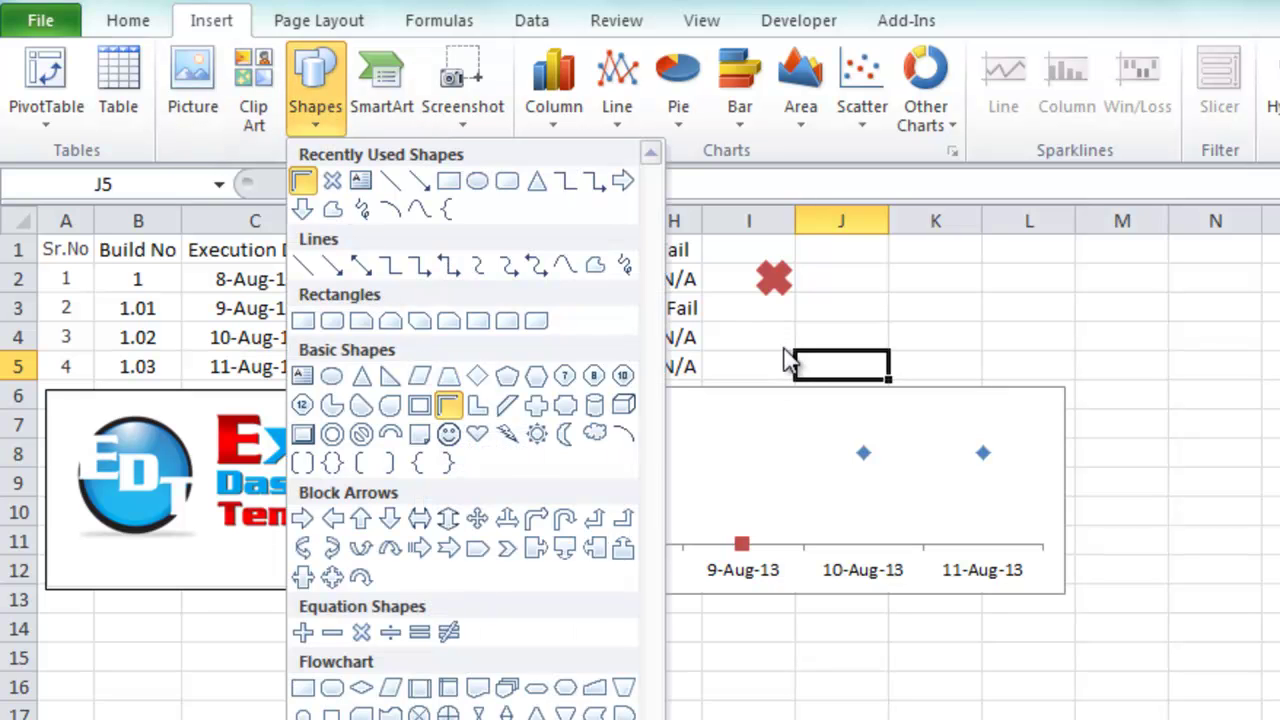
click(793, 316)
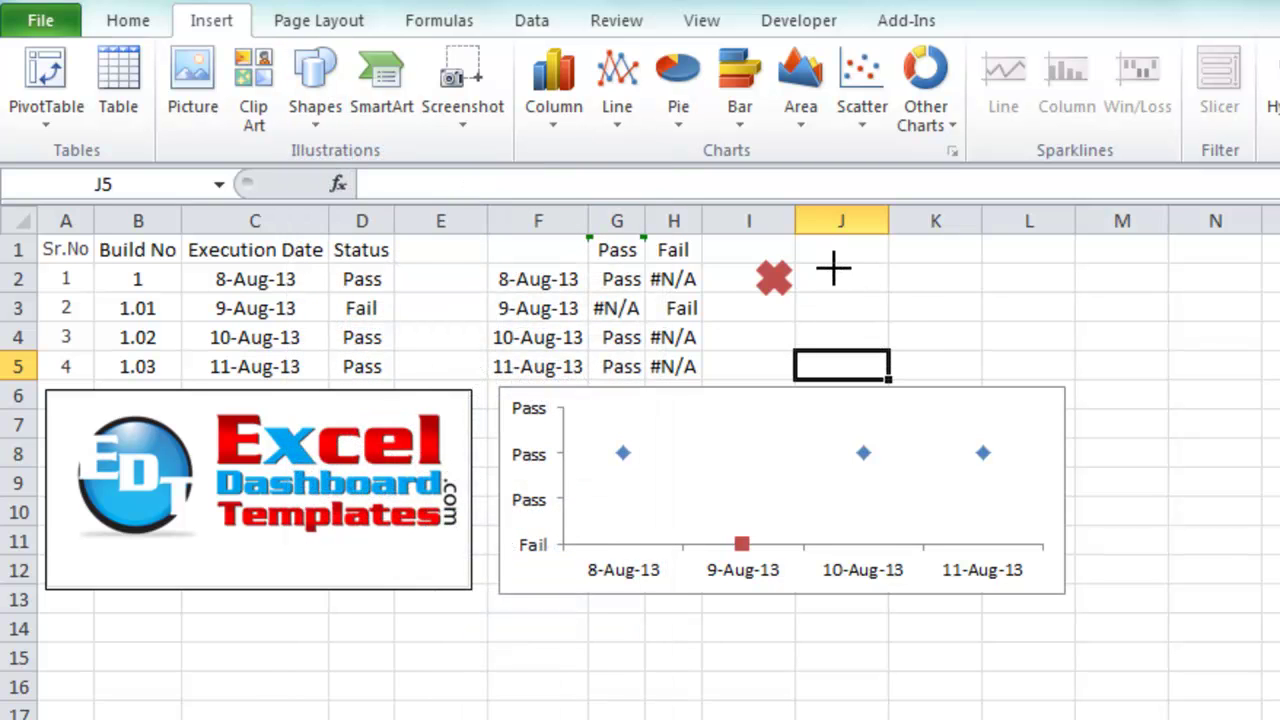
drag(833, 268, 926, 316)
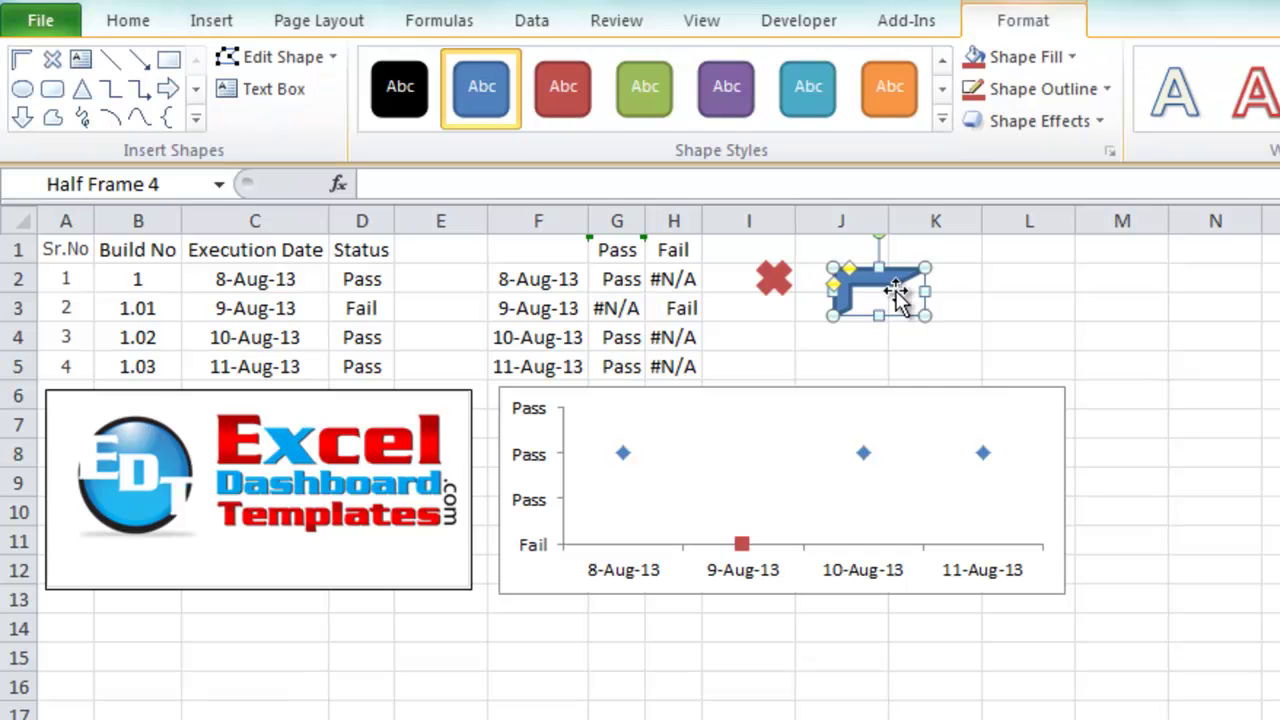
drag(874, 238, 982, 309)
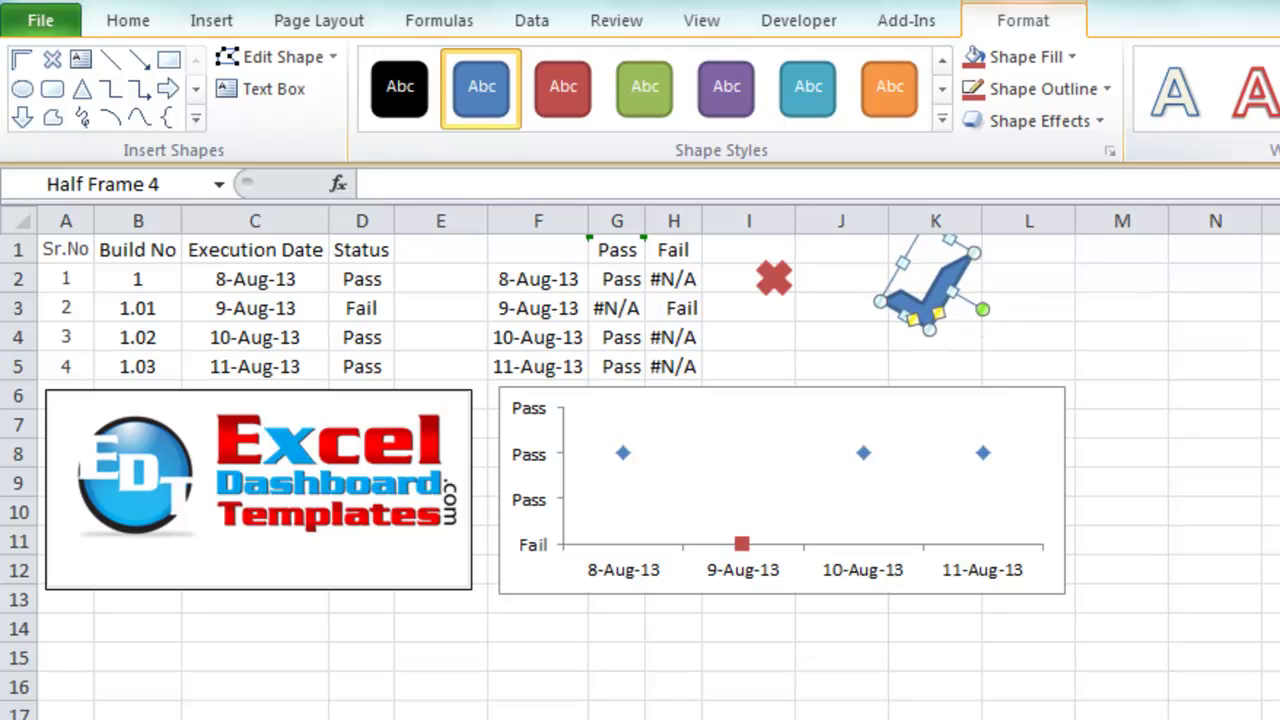
Give the check mark shape a green theme fill and a matching green outline
click(1063, 62)
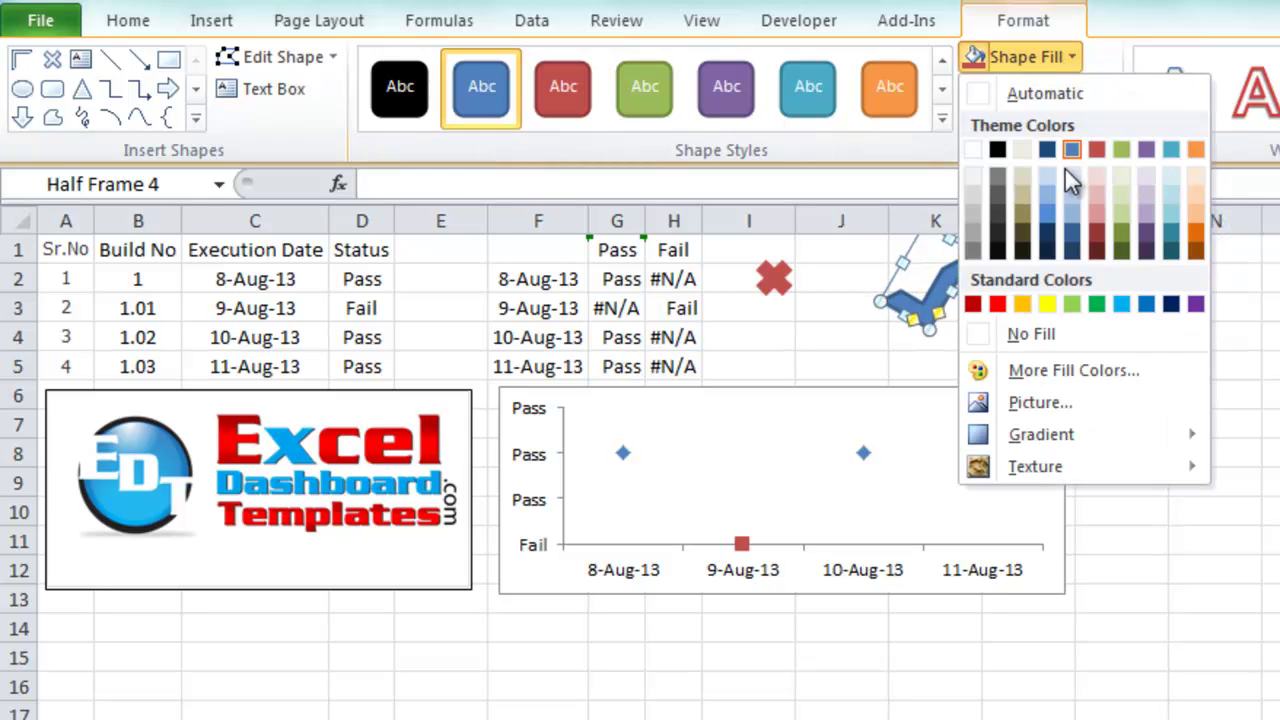
click(1112, 150)
click(1091, 88)
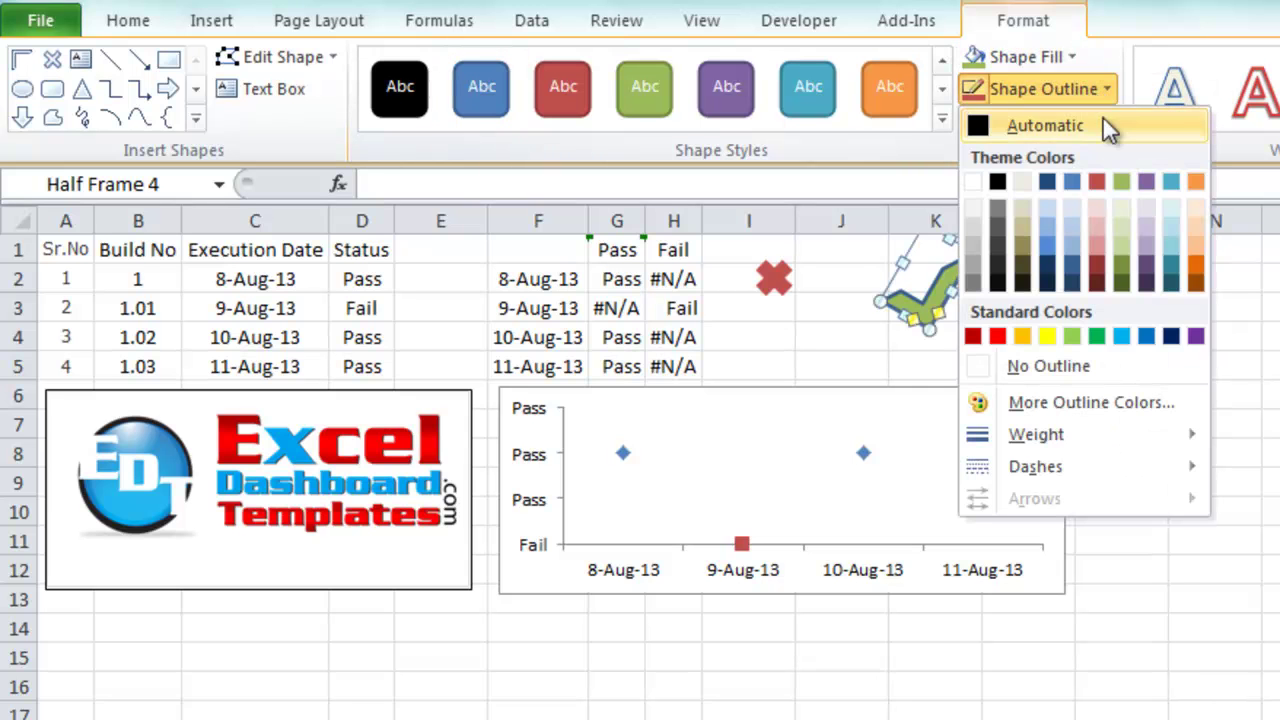
click(1122, 182)
click(1098, 305)
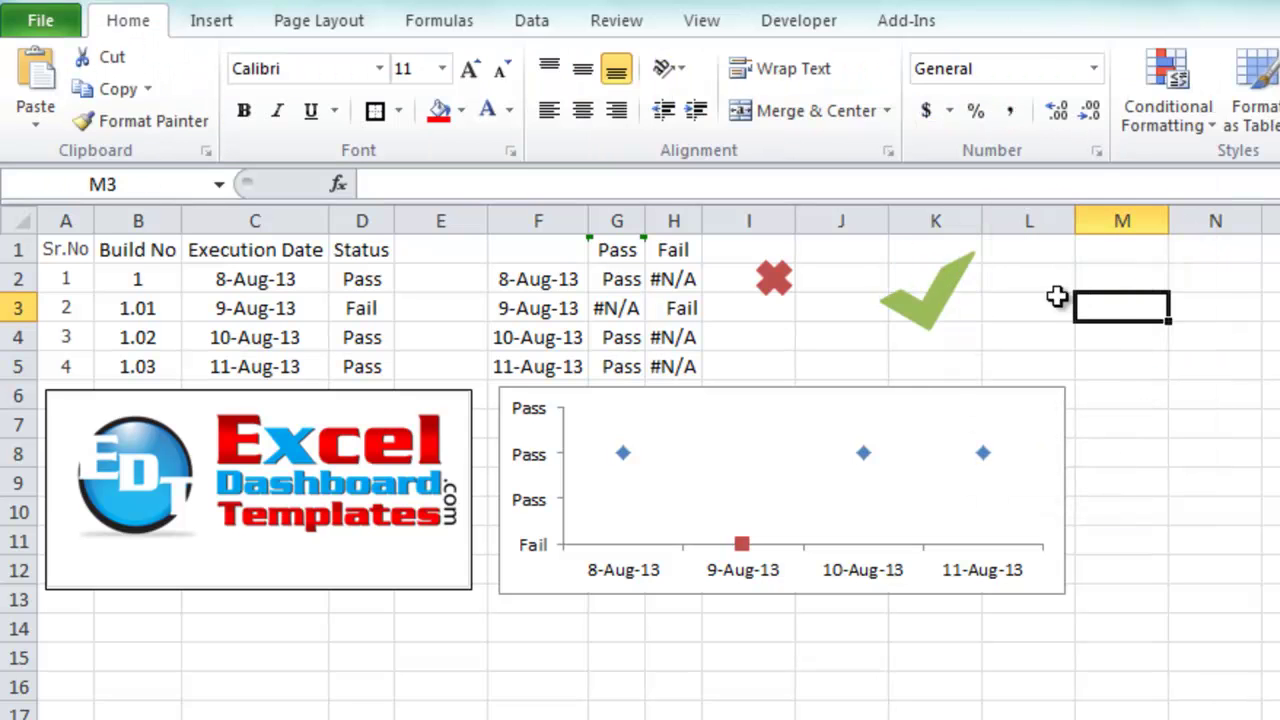
Shrink the green check mark and move it next to the red X, into column J
click(964, 292)
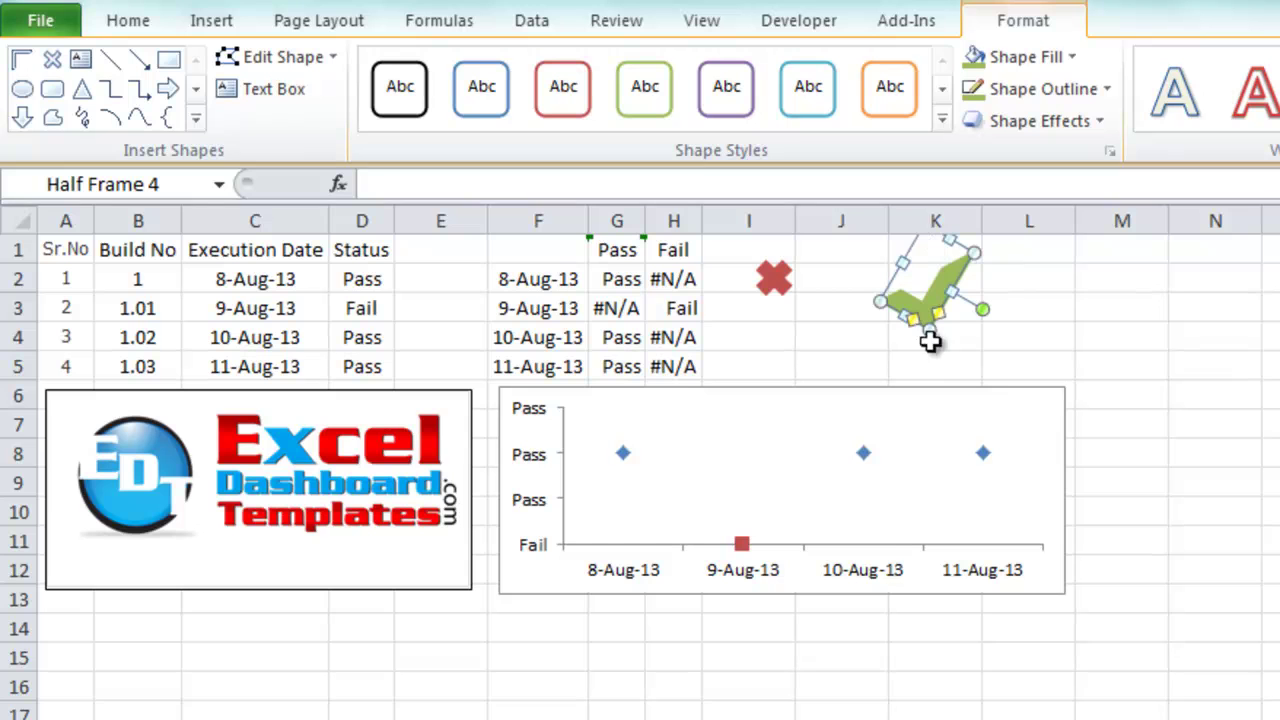
drag(930, 338, 825, 295)
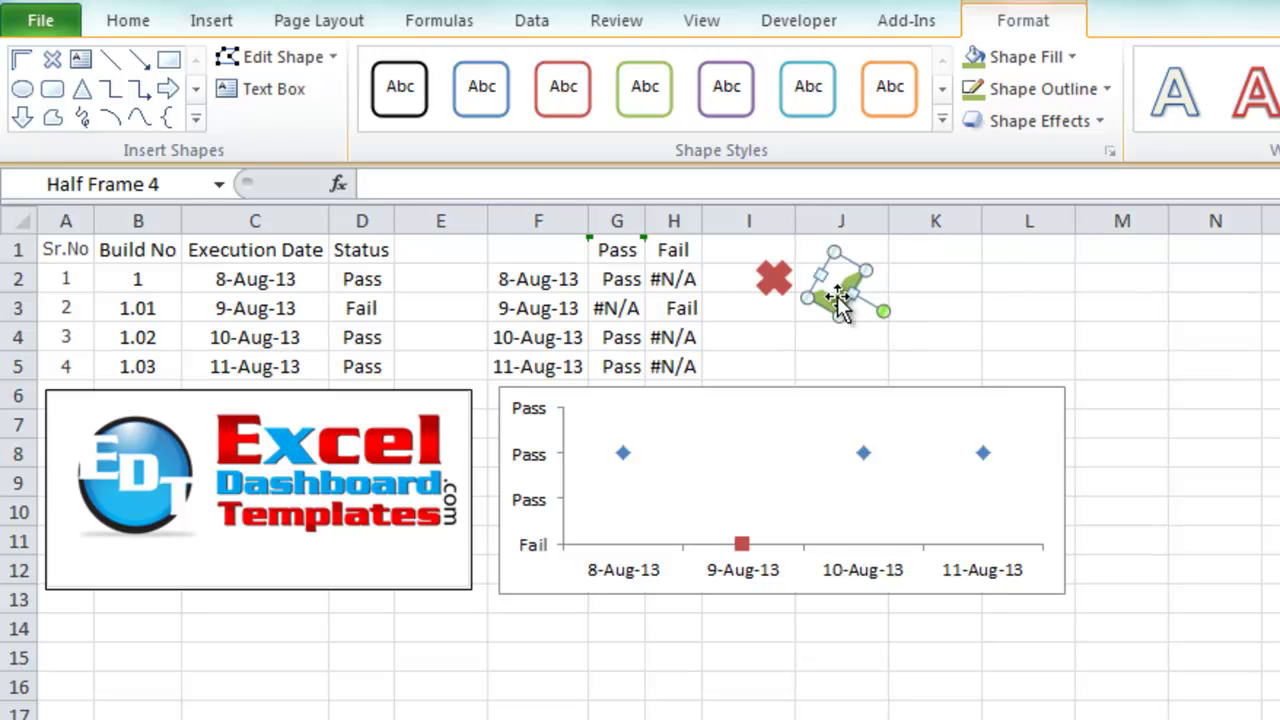
click(779, 333)
Copy the red X shape and paste it onto the Fail series as its chart marker
click(772, 278)
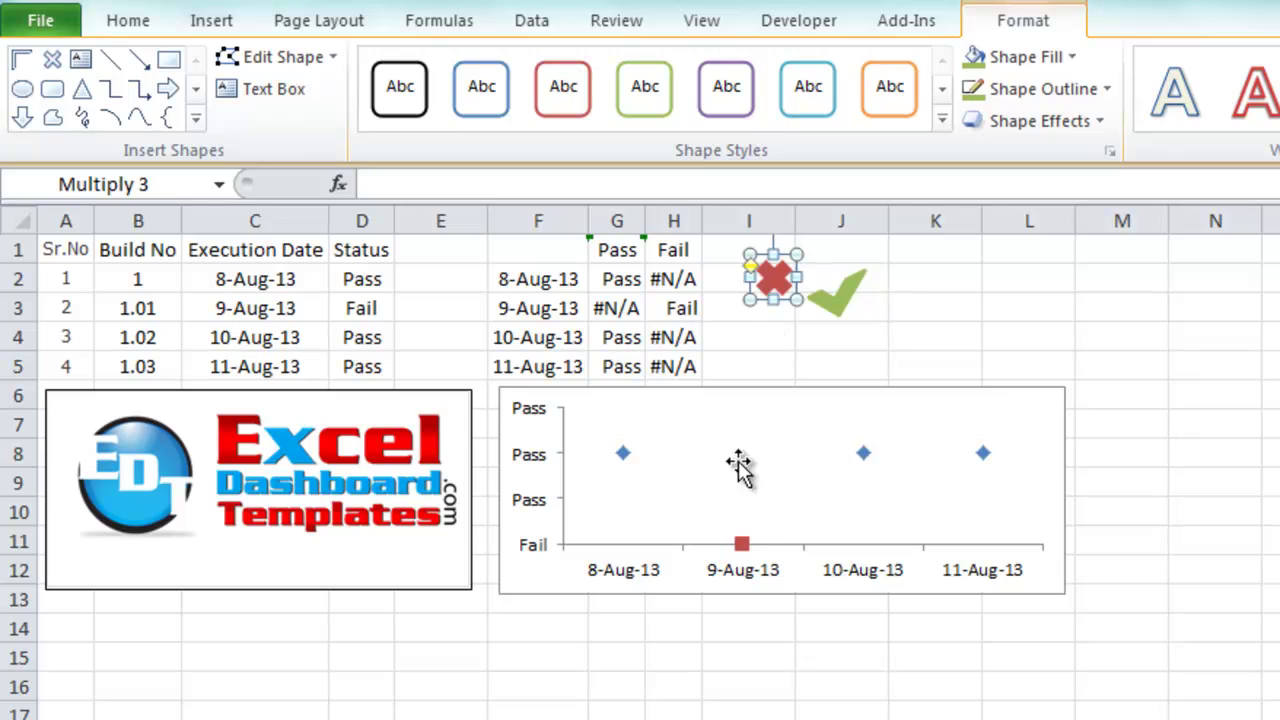
click(741, 543)
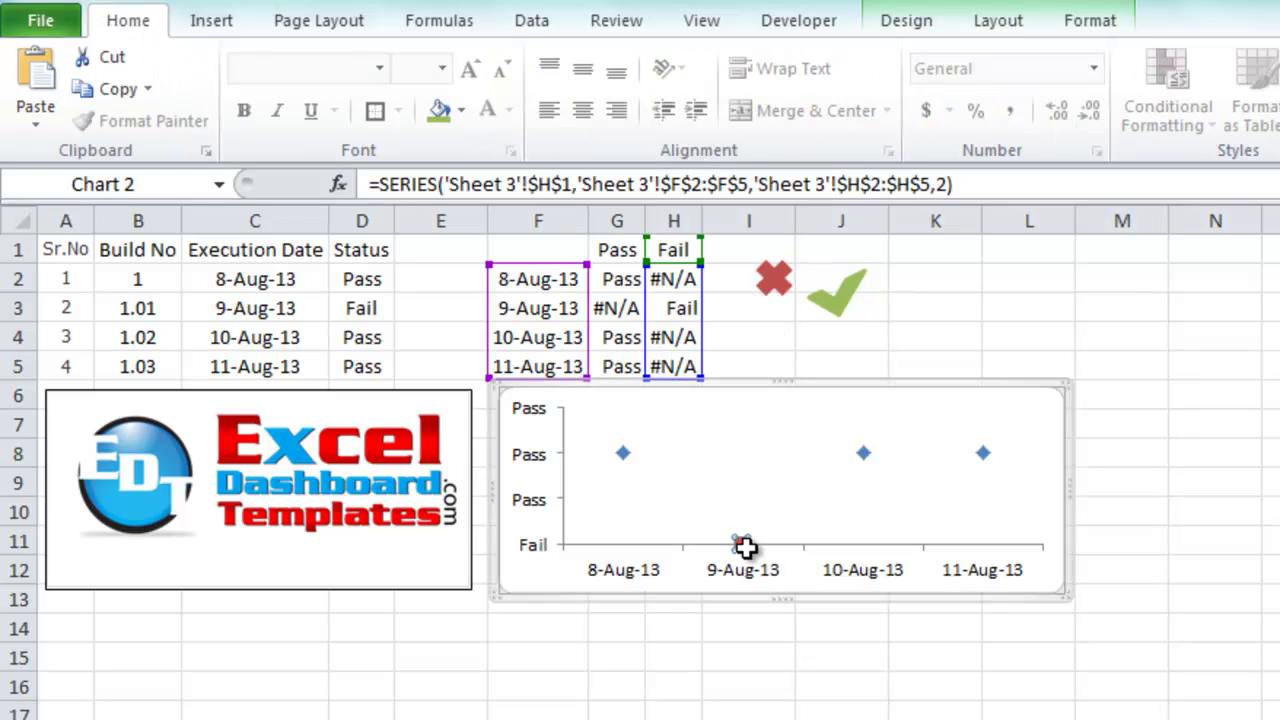
click(743, 548)
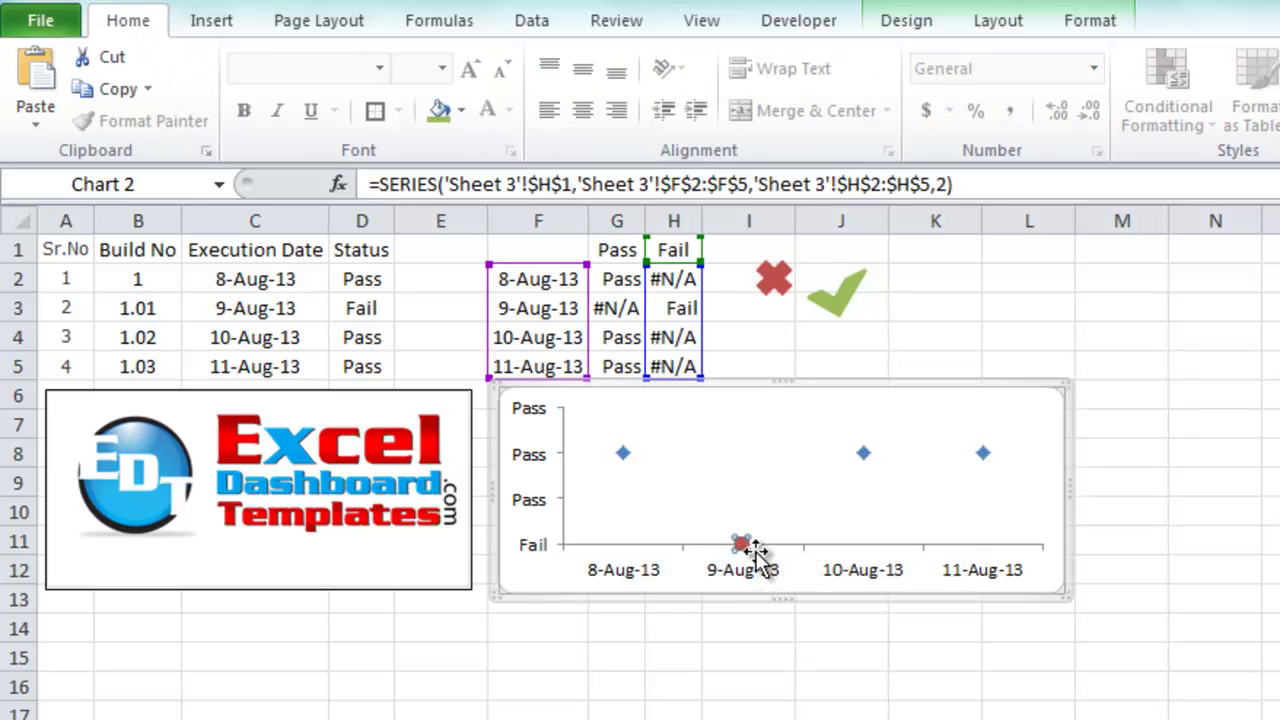
key(ctrl+v)
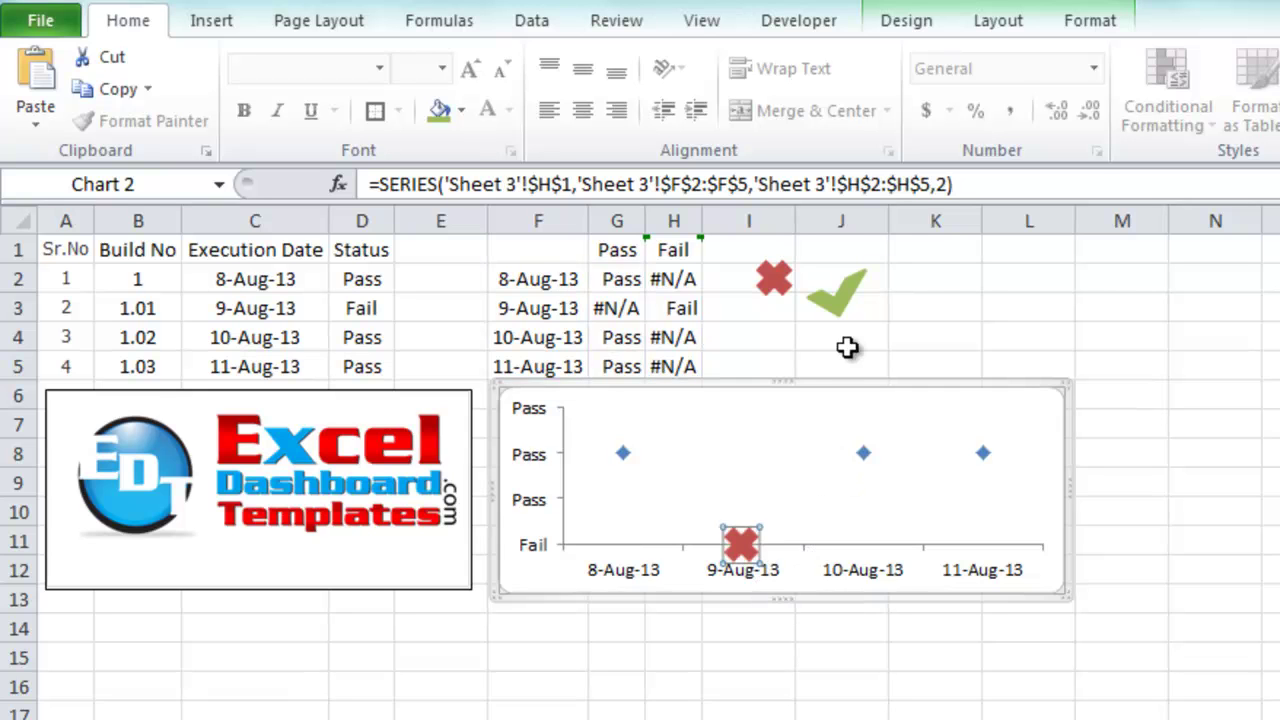
Rotate the green check mark slightly clockwise
click(845, 308)
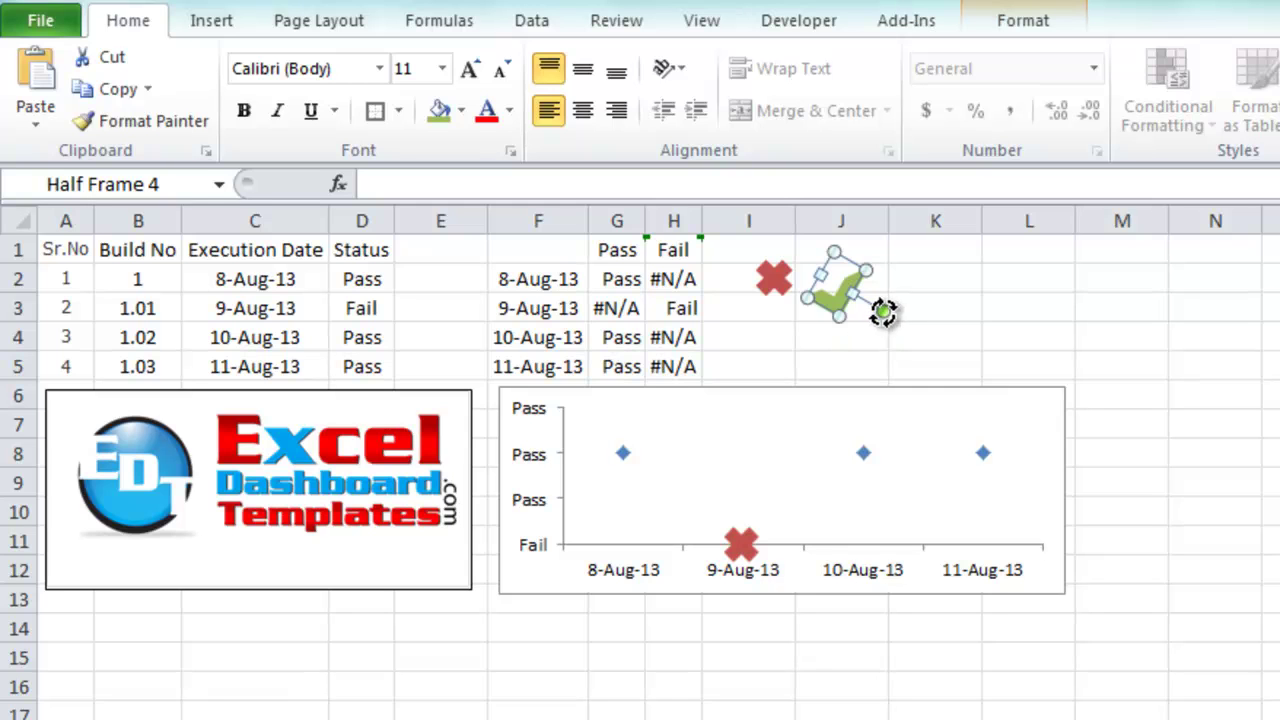
click(918, 300)
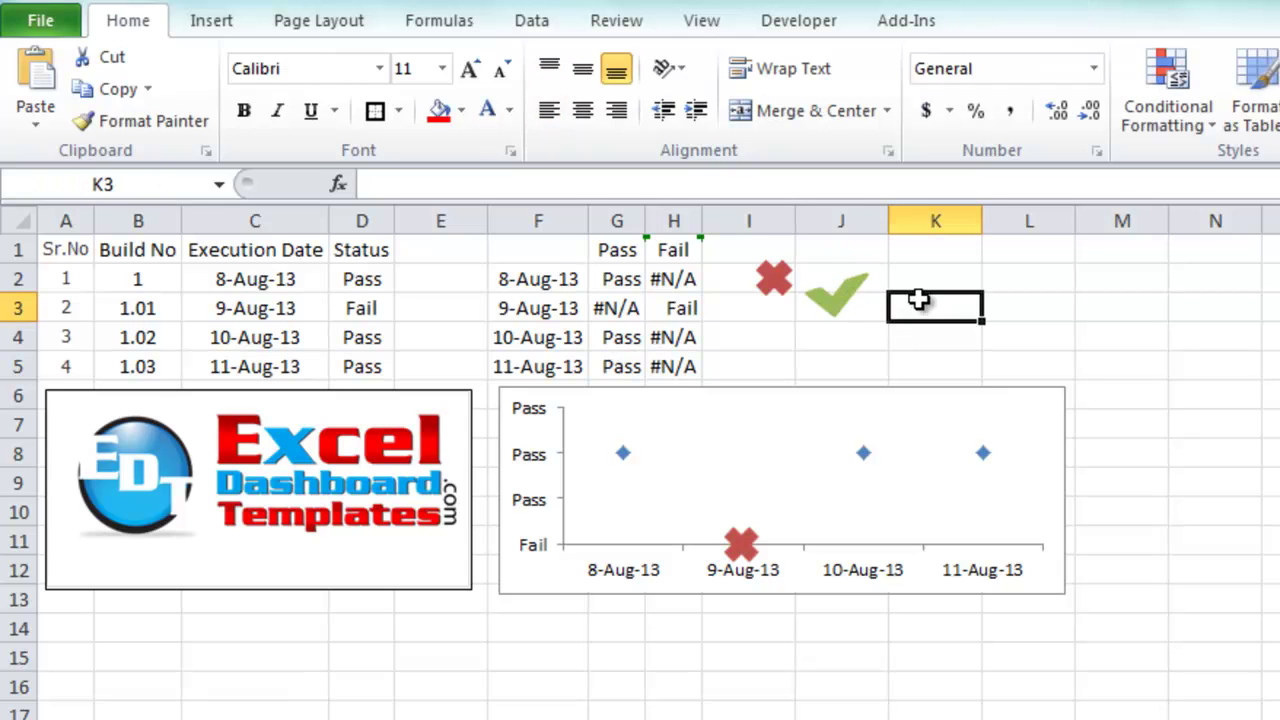
Copy the green check mark shape and paste it onto the Pass series as its chart marker
click(847, 296)
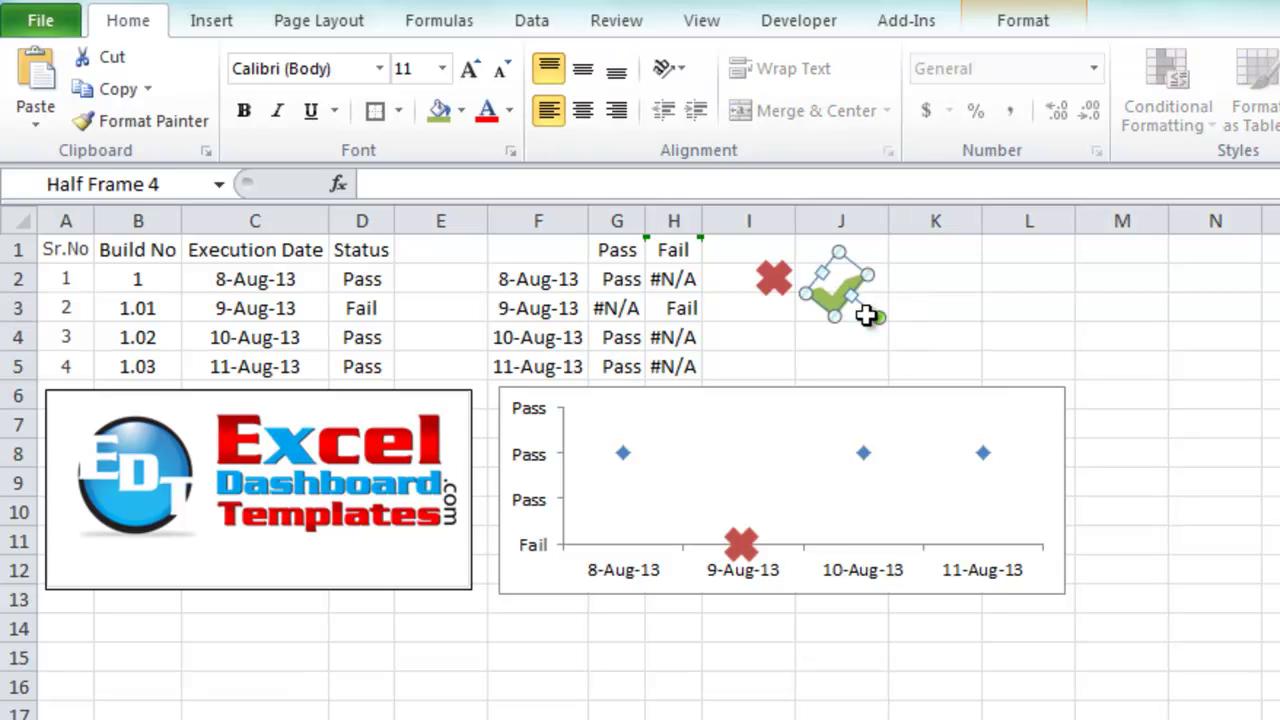
click(623, 454)
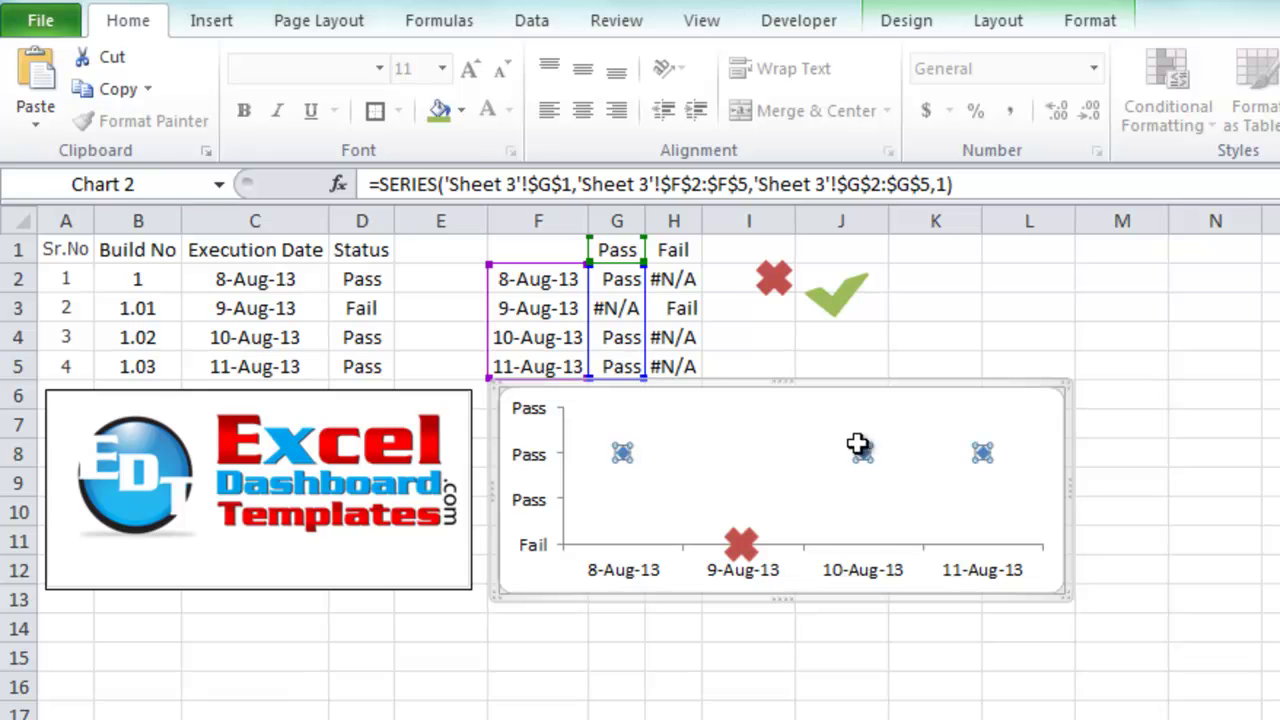
key(ctrl+v)
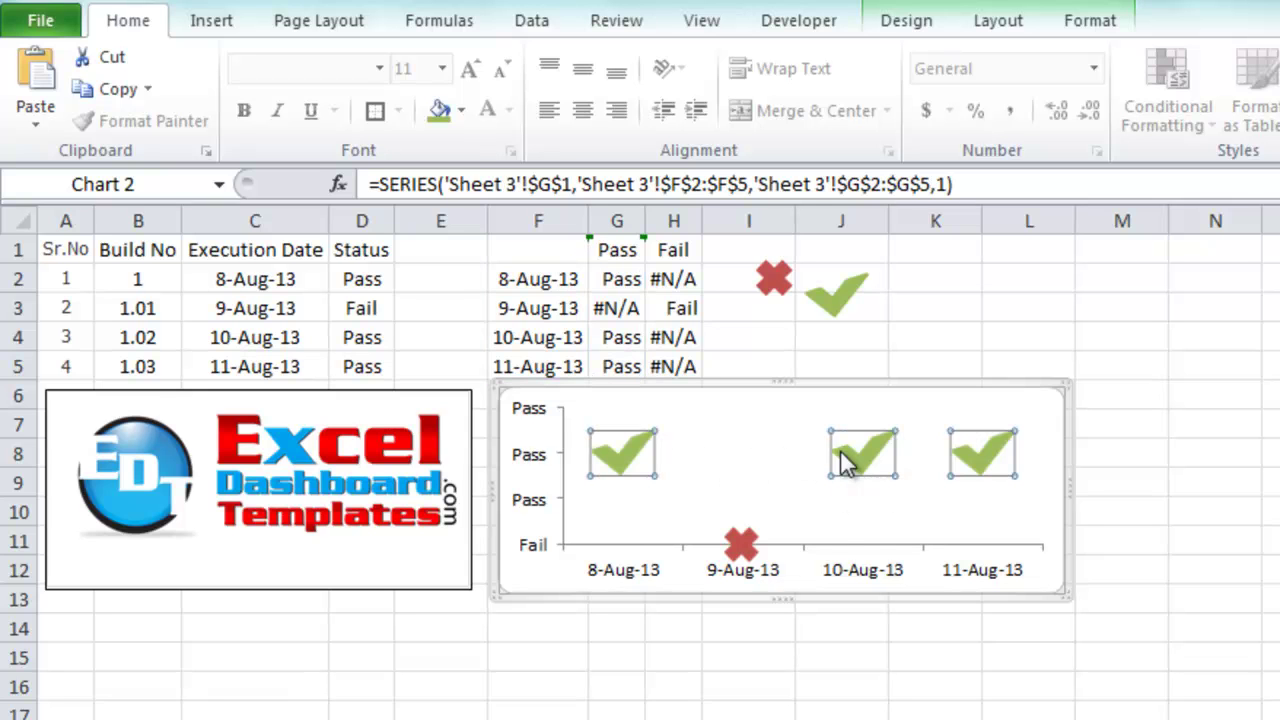
click(917, 528)
click(1147, 511)
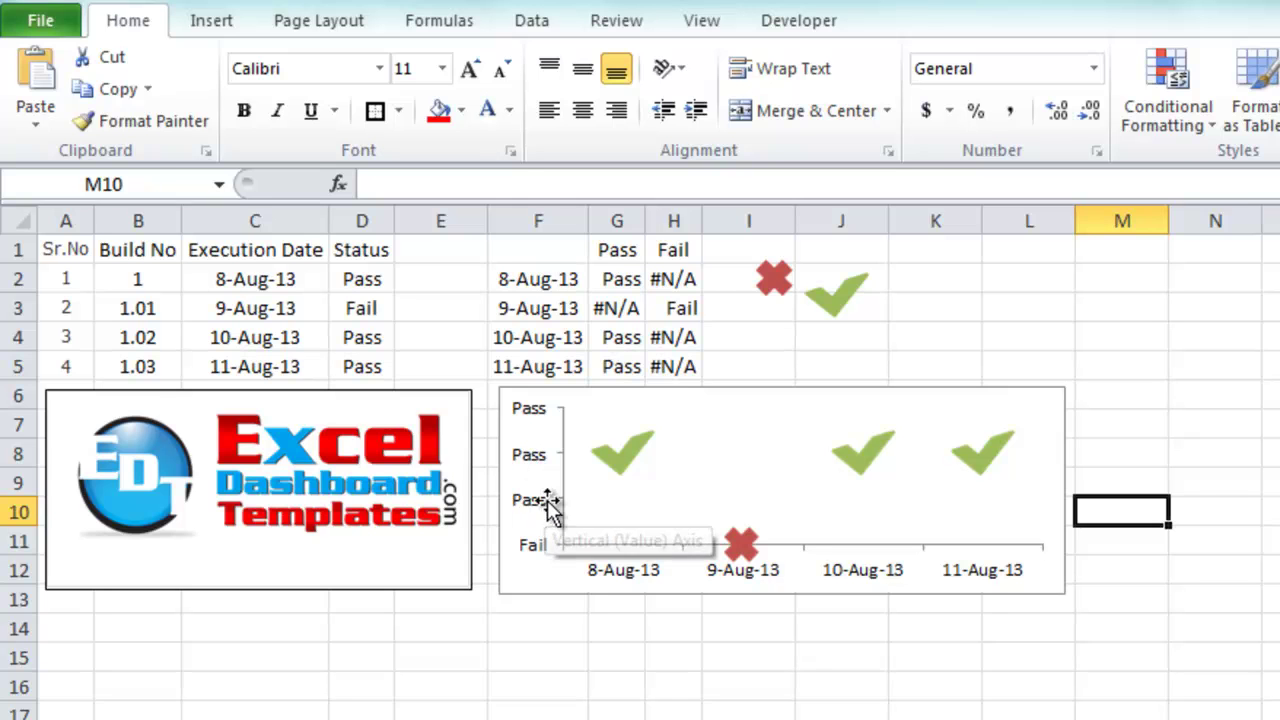
Format the chart's vertical axis with a fixed minimum of 0.0, a fixed maximum of 1 and a fixed major unit of 1
click(537, 424)
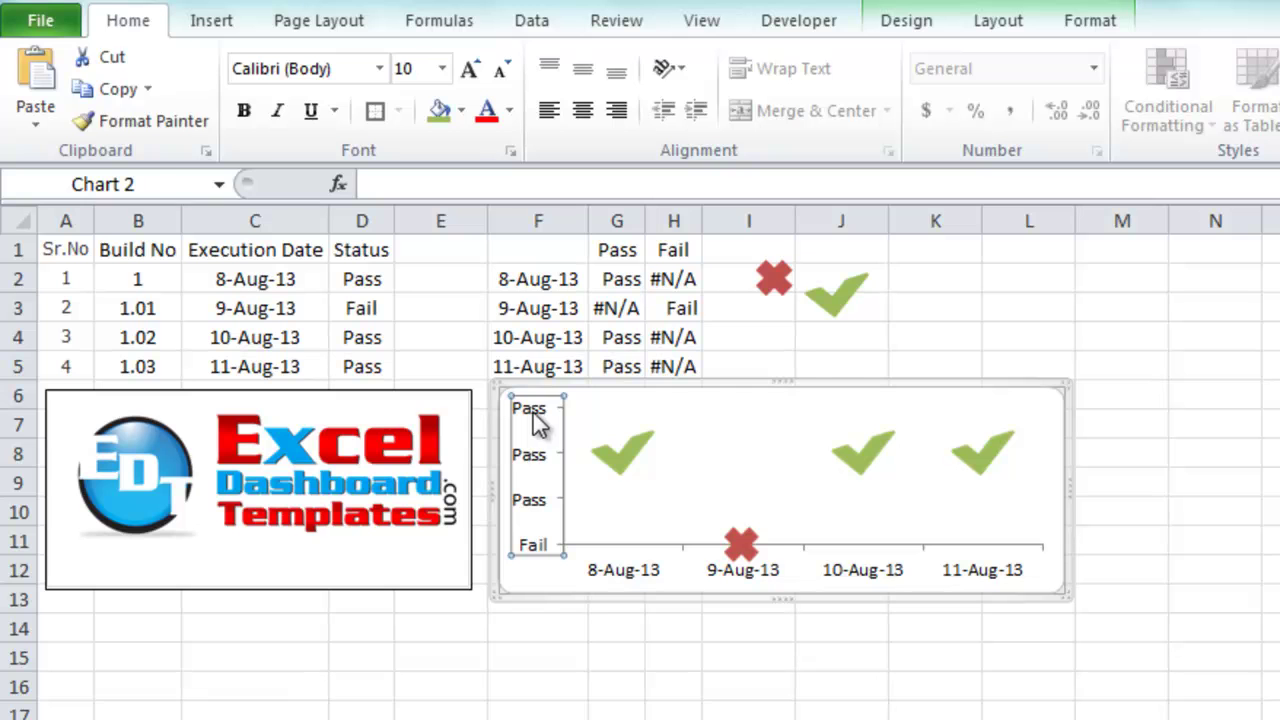
right_click(537, 424)
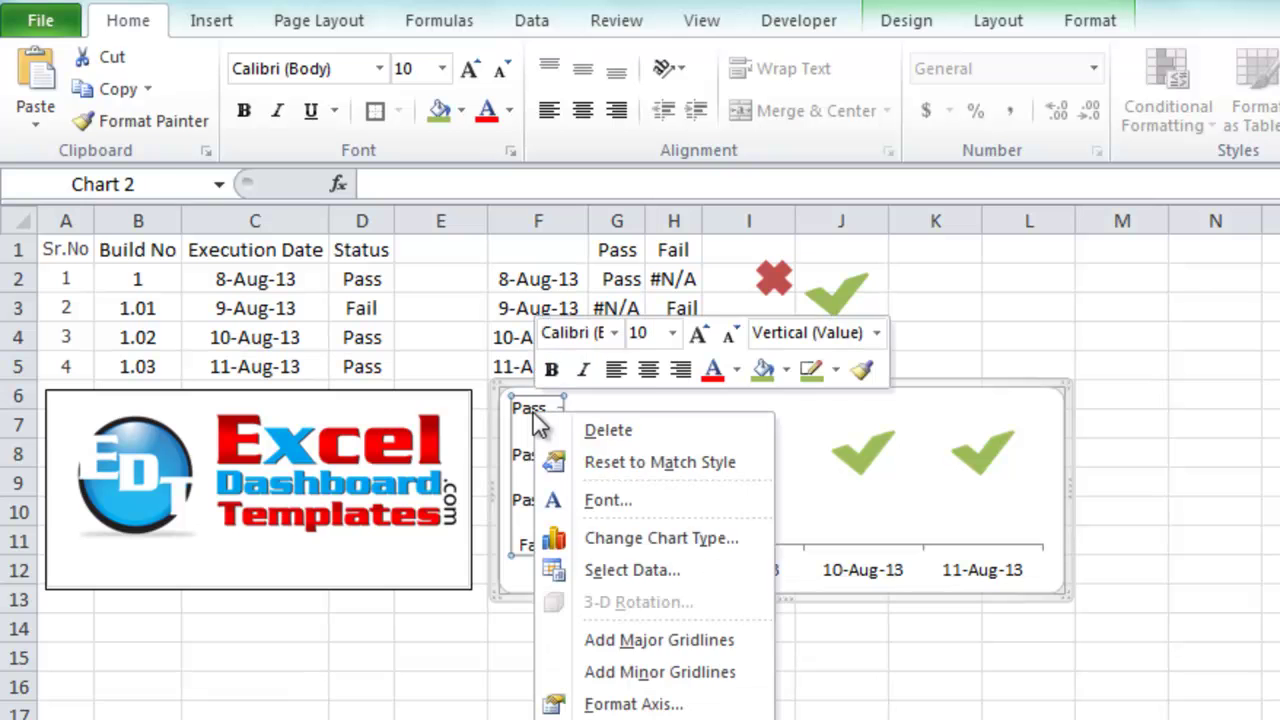
click(627, 704)
drag(910, 280, 816, 248)
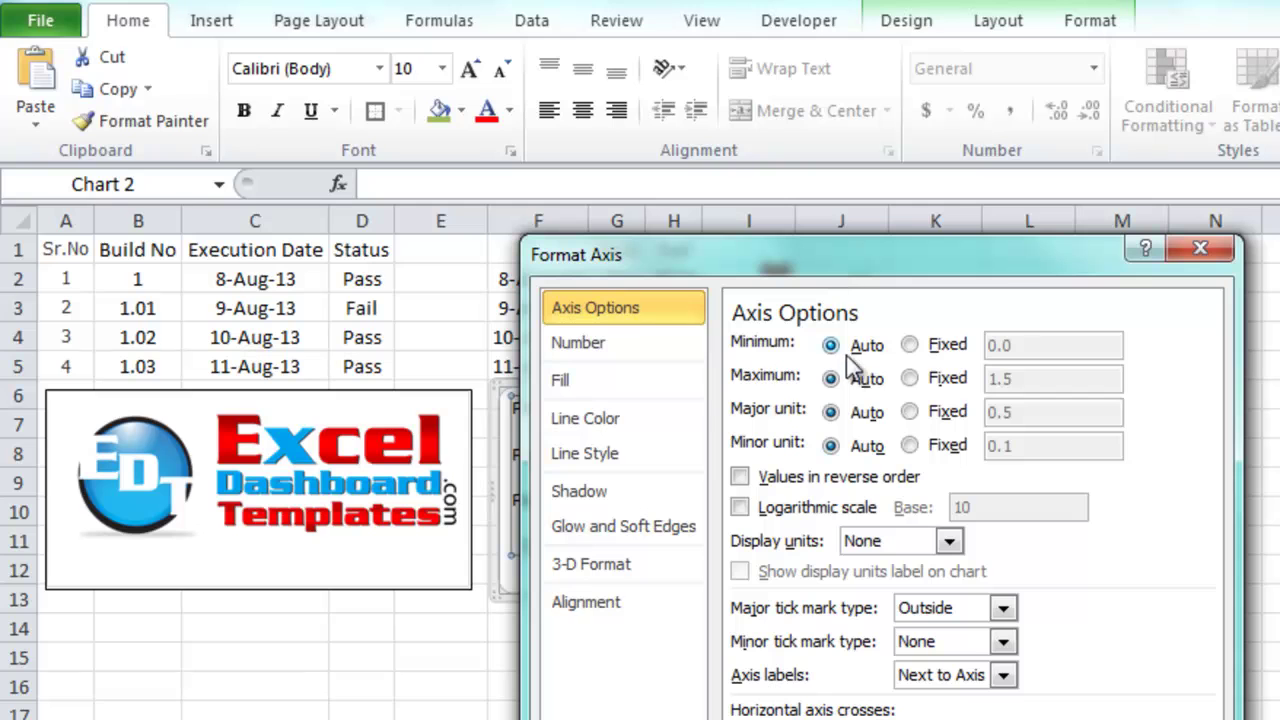
click(930, 383)
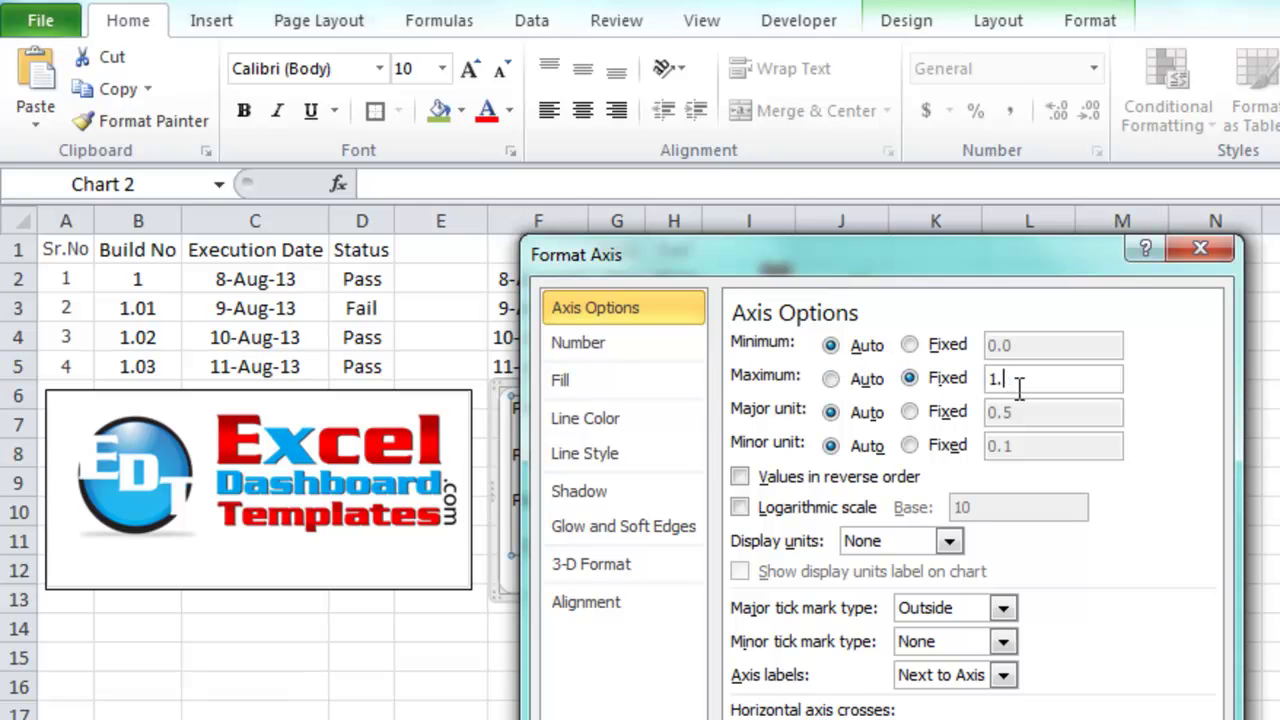
click(909, 345)
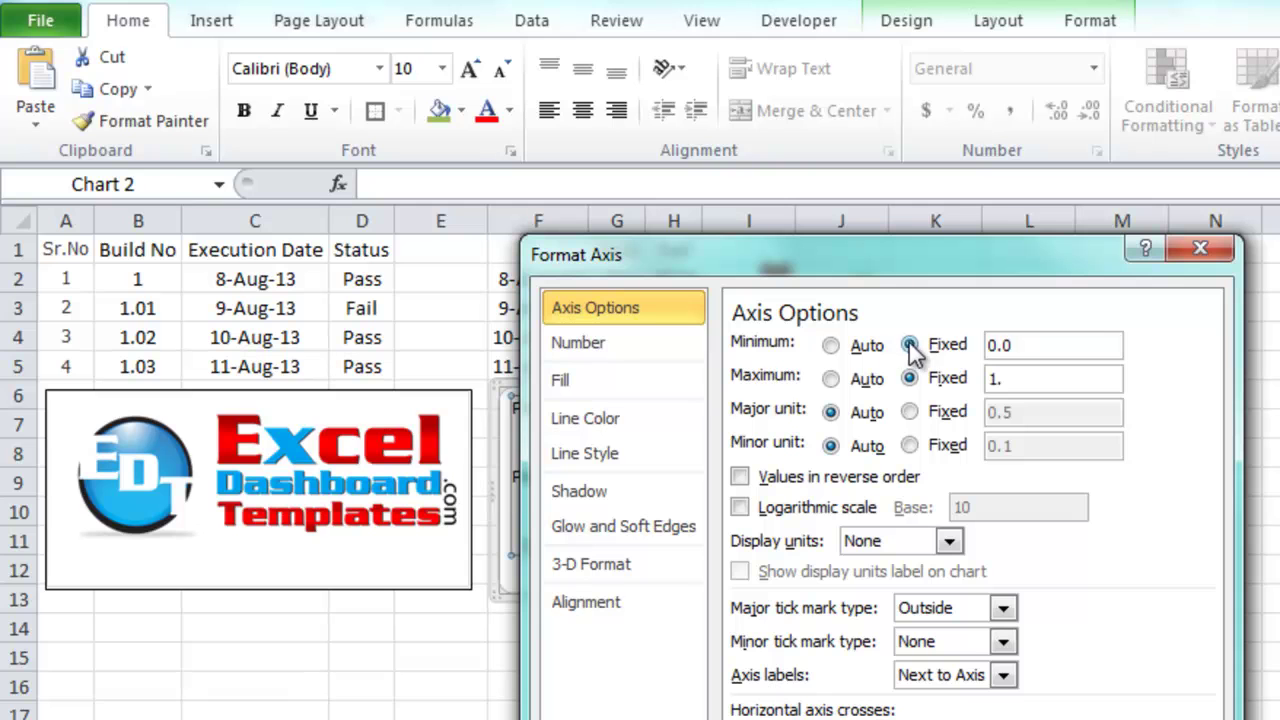
click(951, 418)
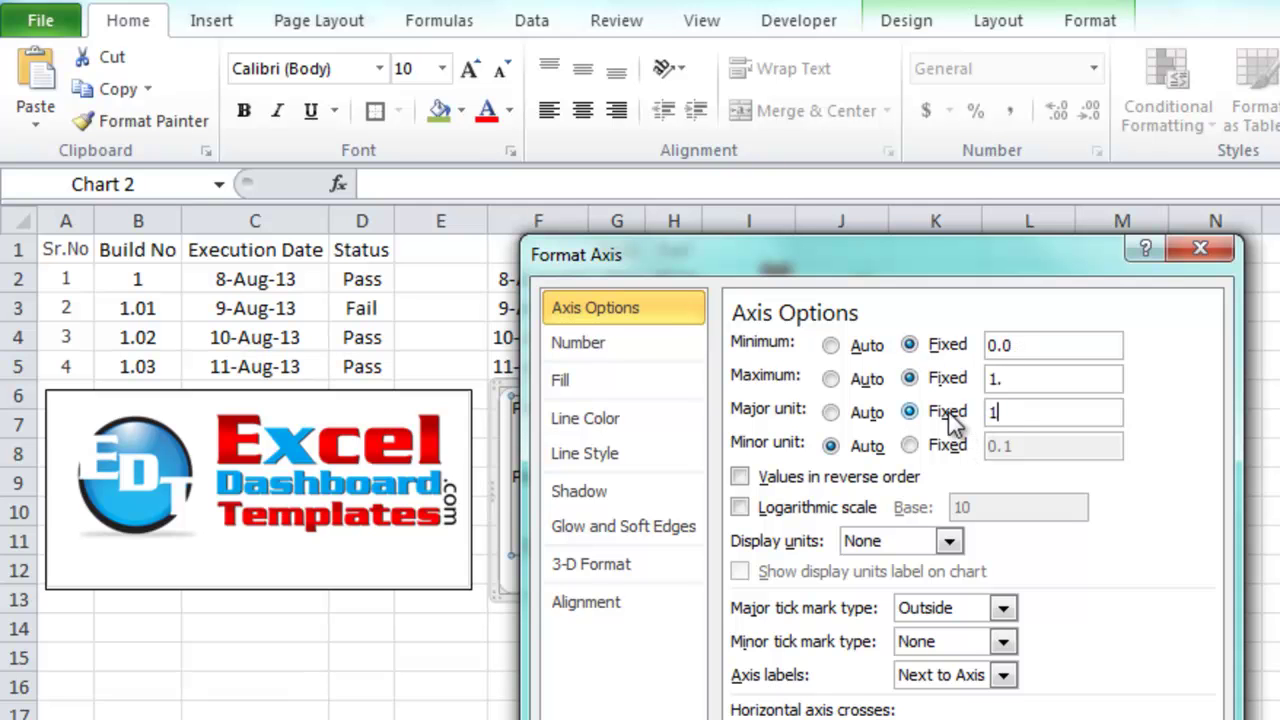
key(Return)
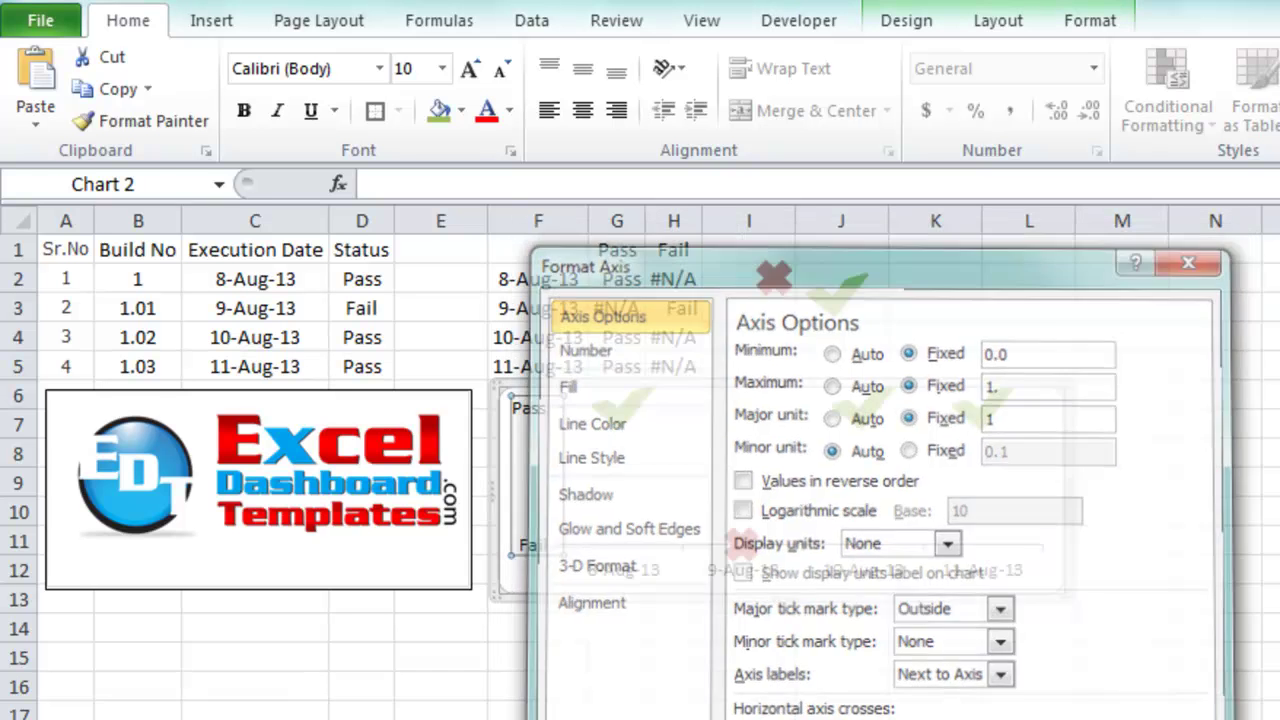
key(Escape)
click(843, 478)
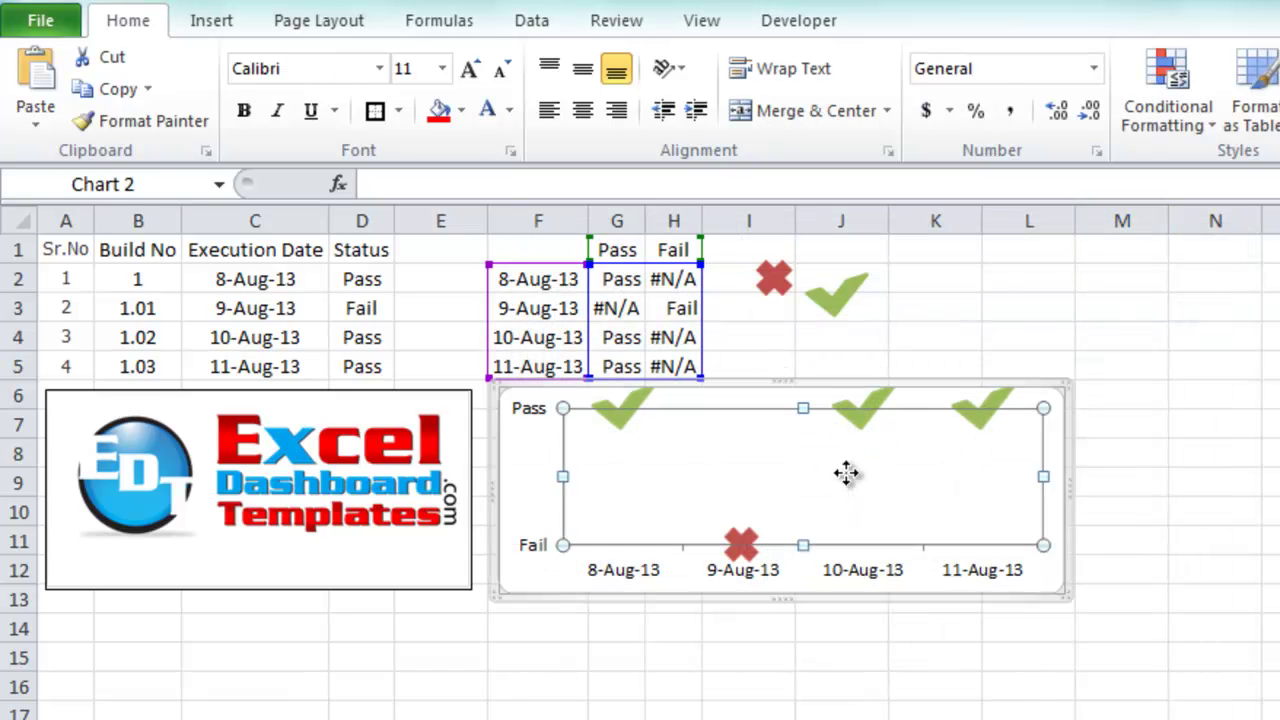
click(1155, 537)
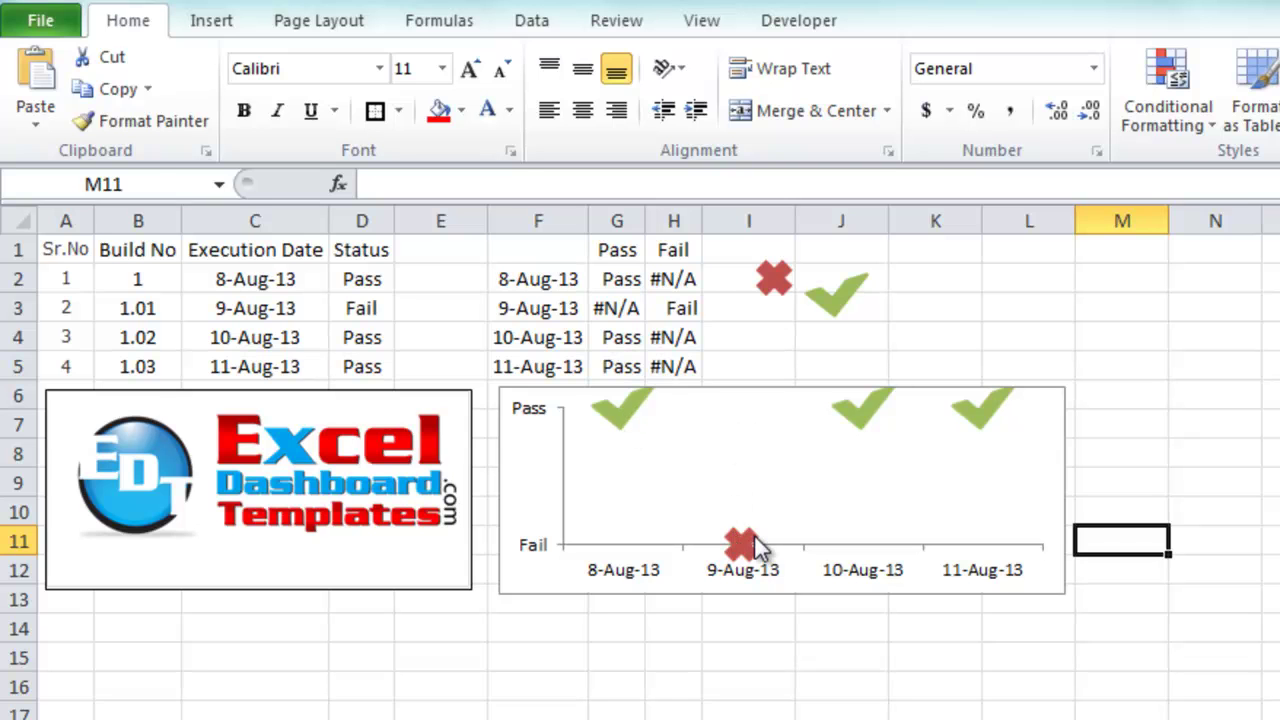
mouse_move(755, 538)
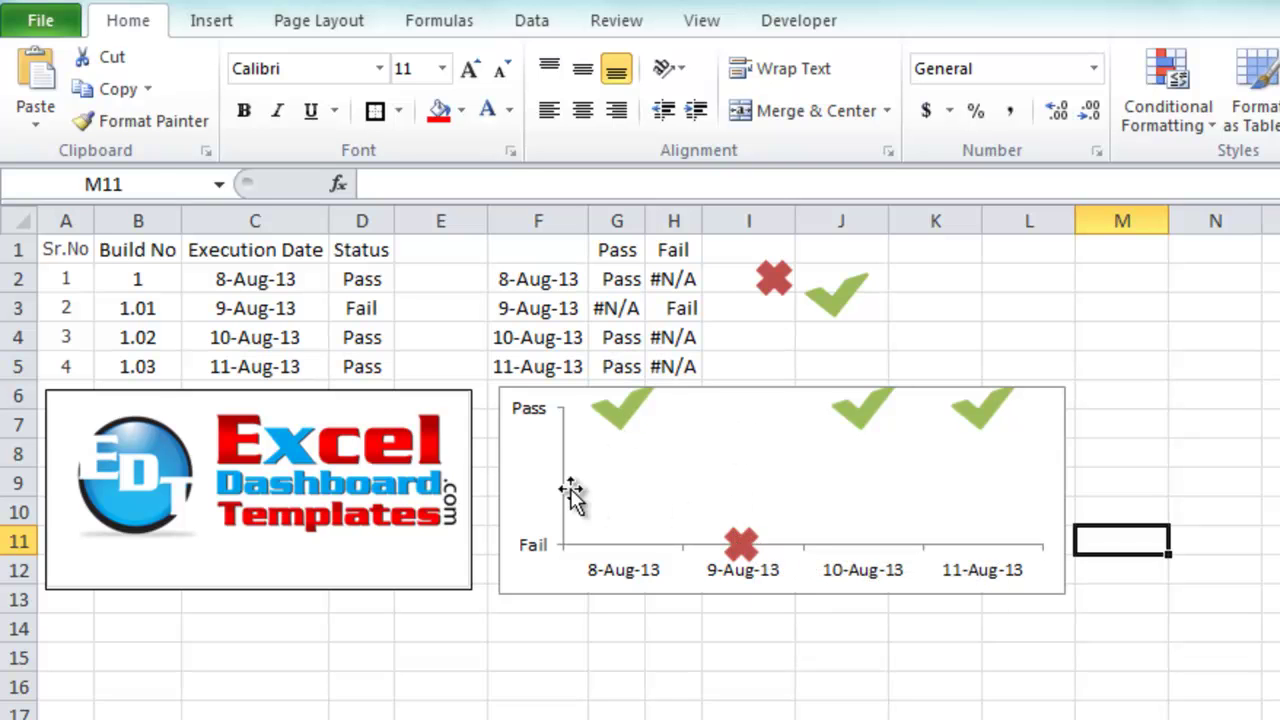